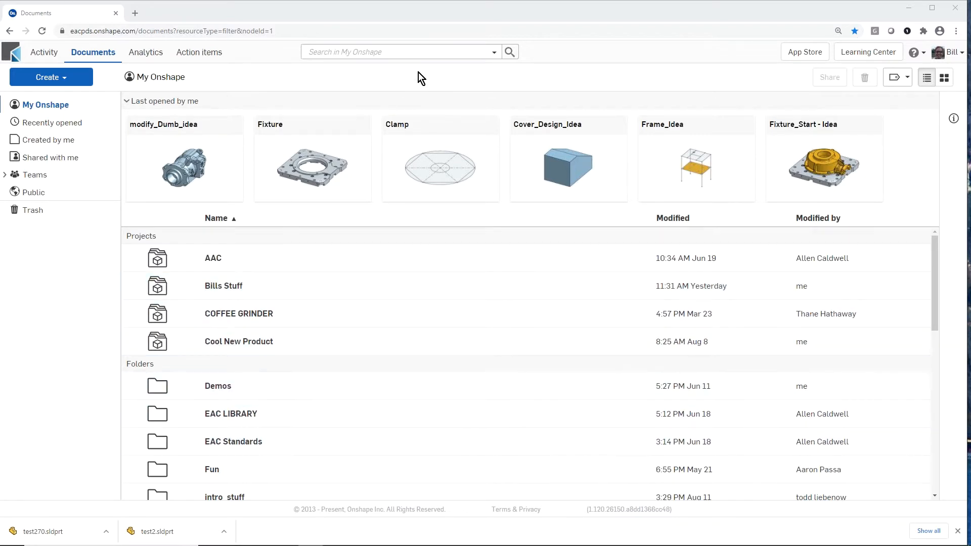
Examine the advanced document search filters, including the available types, release states and additional criteria
left_click(494, 53)
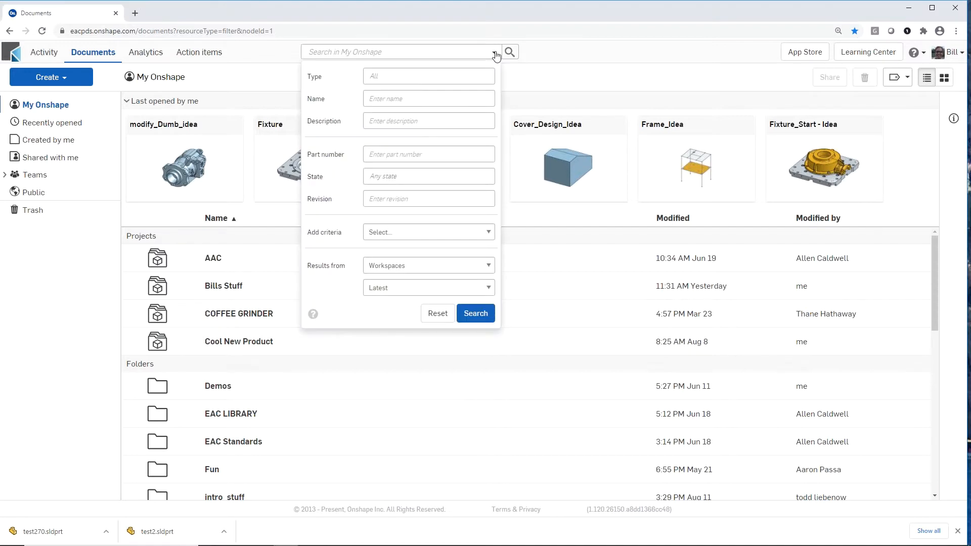
left_click(431, 83)
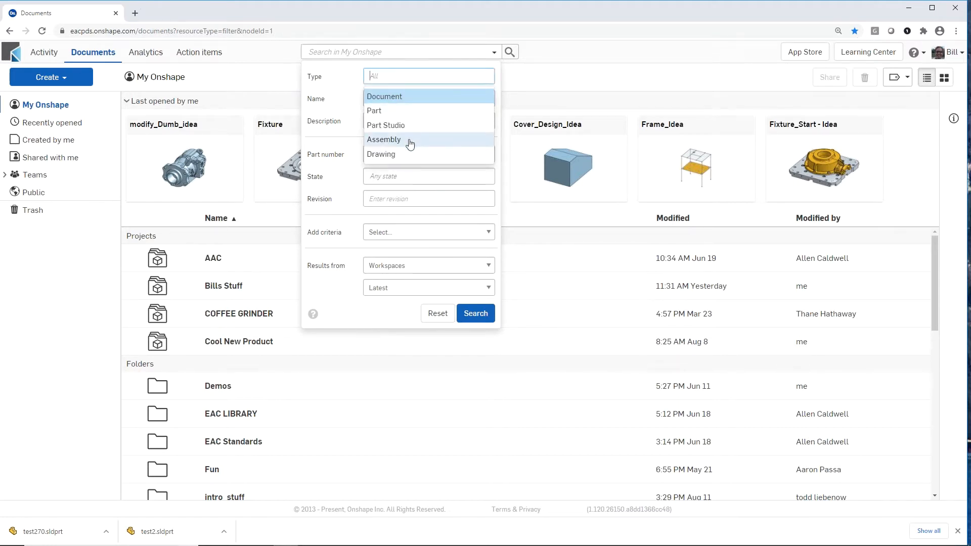
left_click(420, 177)
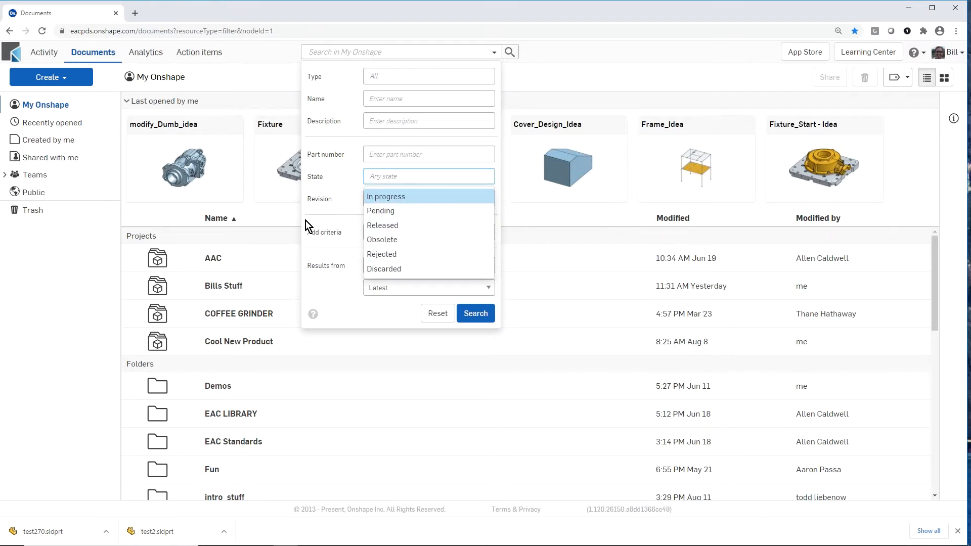
left_click(336, 170)
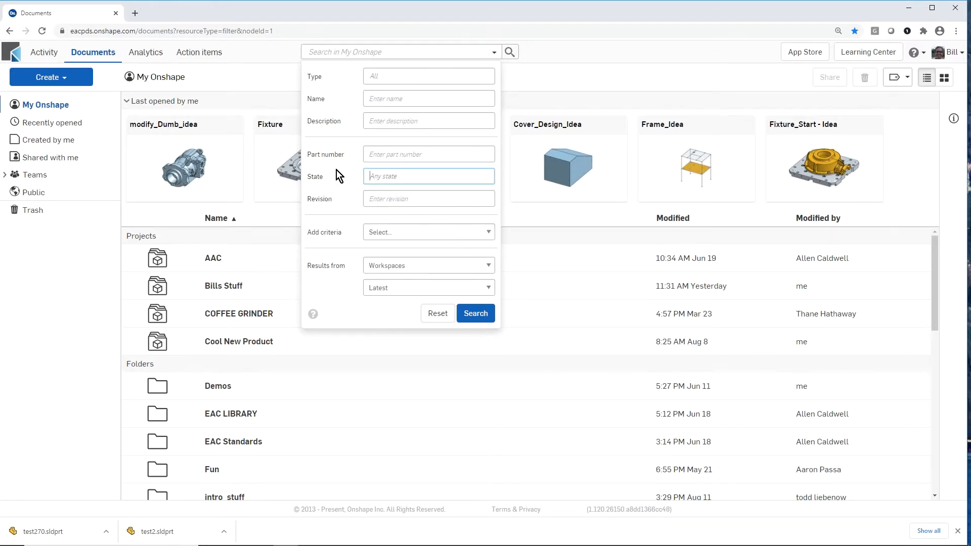
left_click(488, 233)
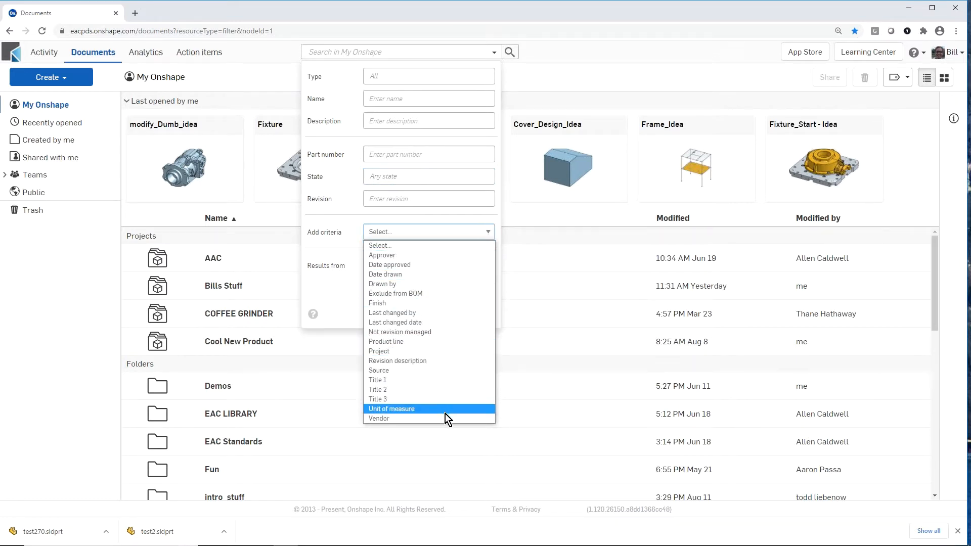
left_click(449, 220)
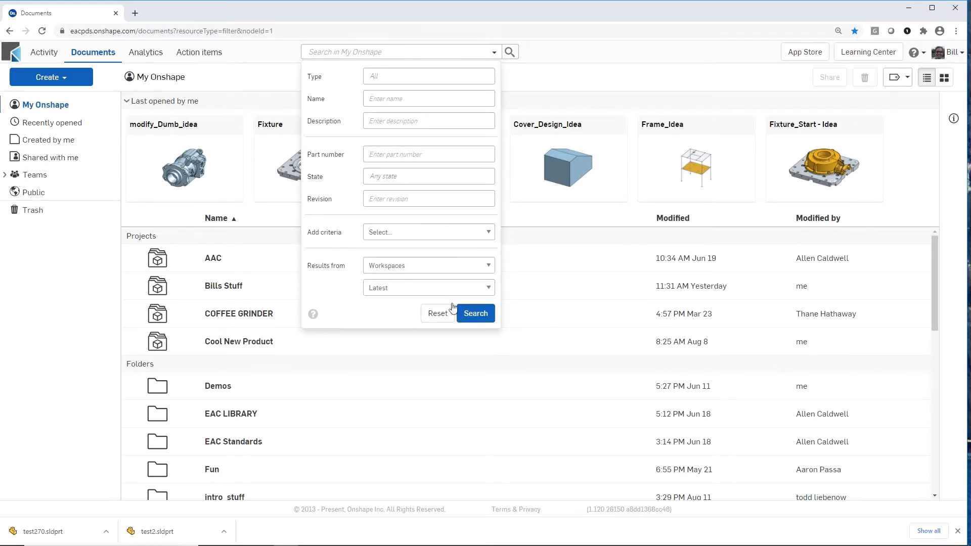
left_click(509, 53)
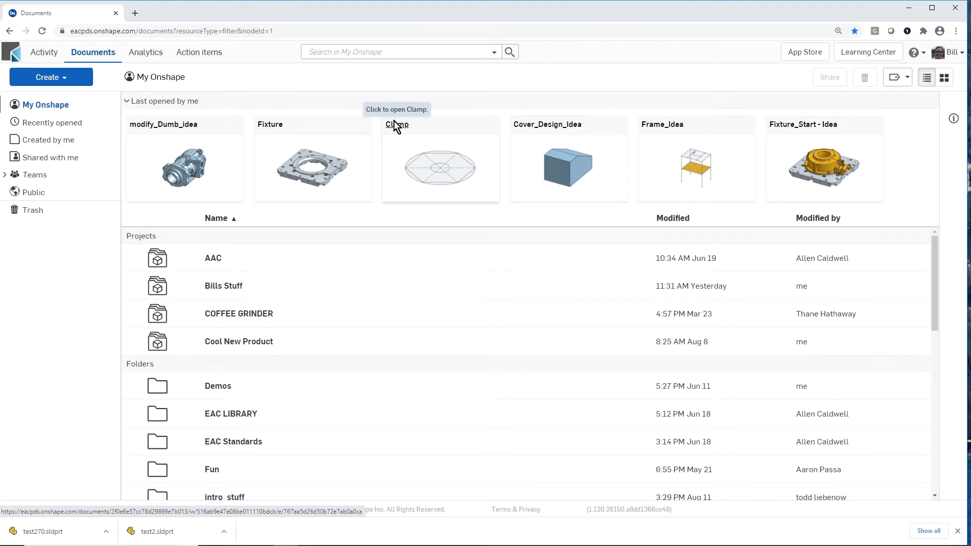
Create a new document named example_asm
left_click(66, 80)
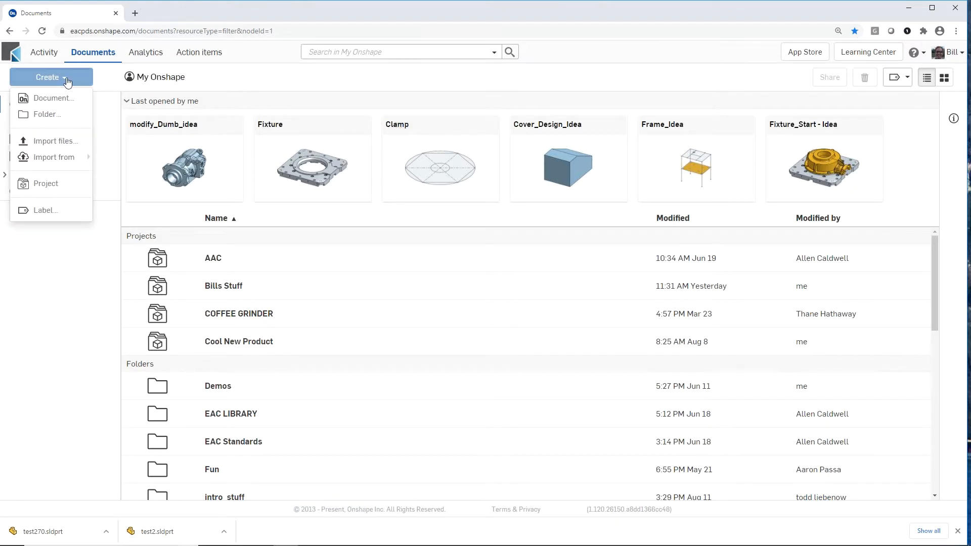
left_click(65, 98)
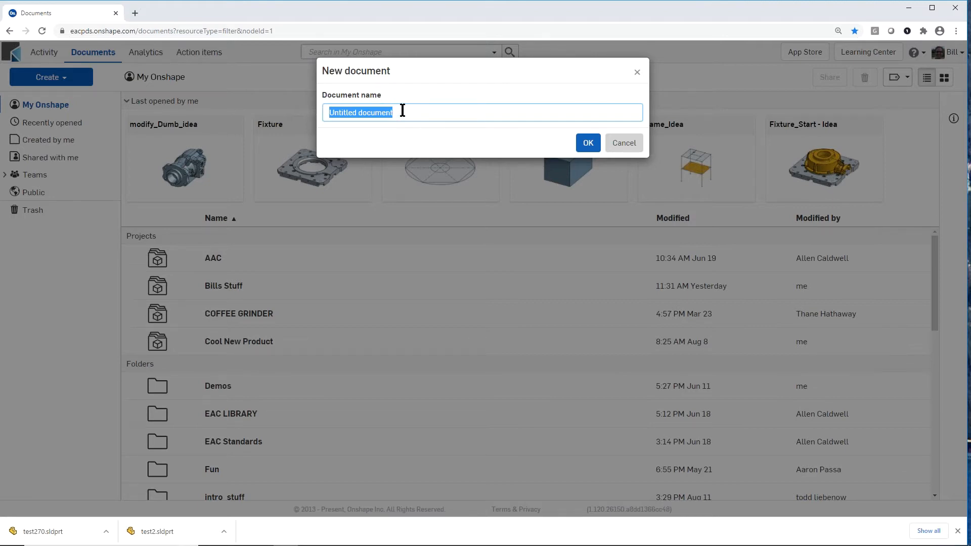
type("exampl")
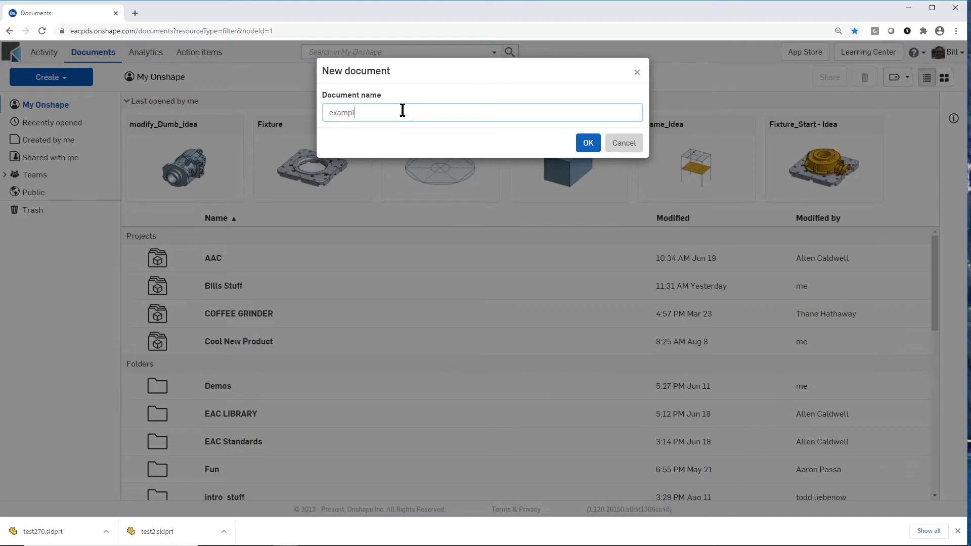
type("e_asm")
left_click(592, 142)
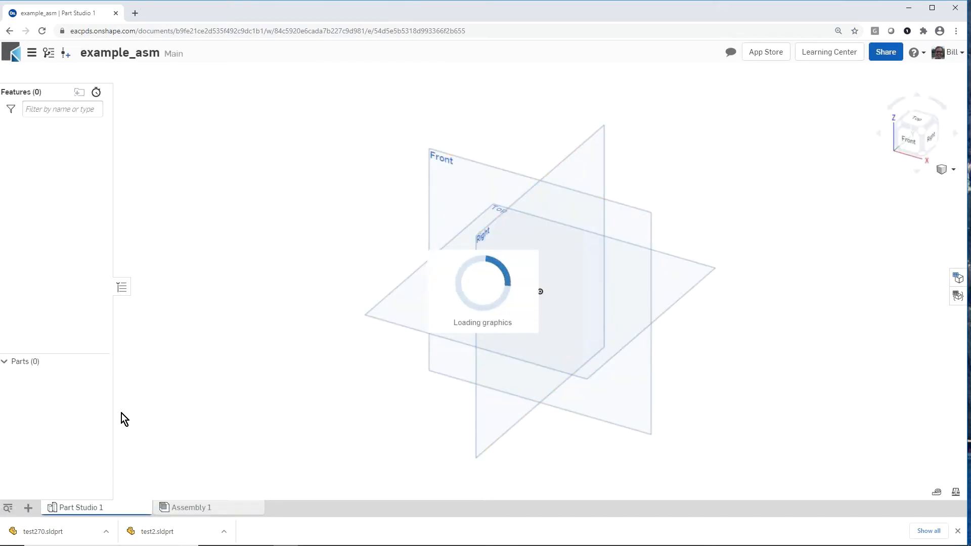
Start importing a file into the document and choose the swx_asm.zip archive from the SWX folder
mouse_move(196, 510)
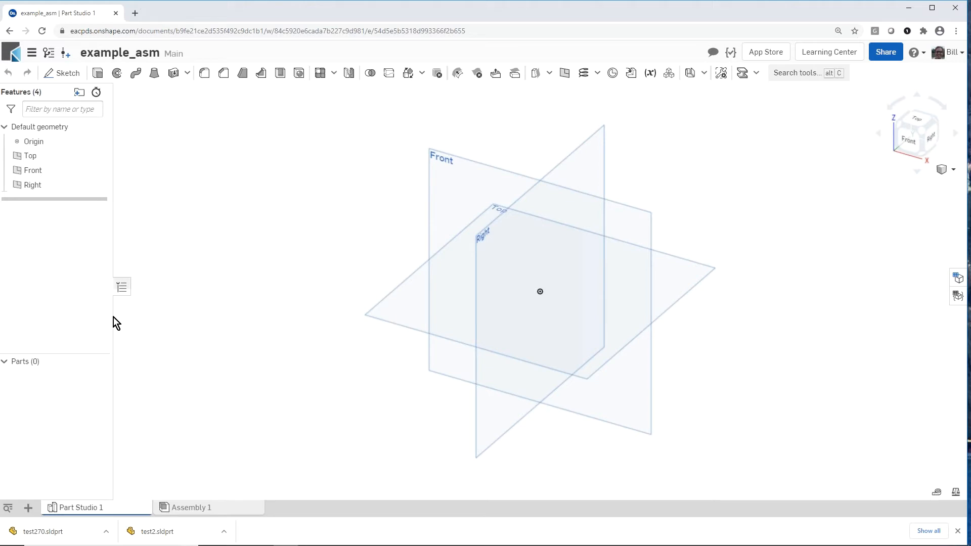
left_click(29, 508)
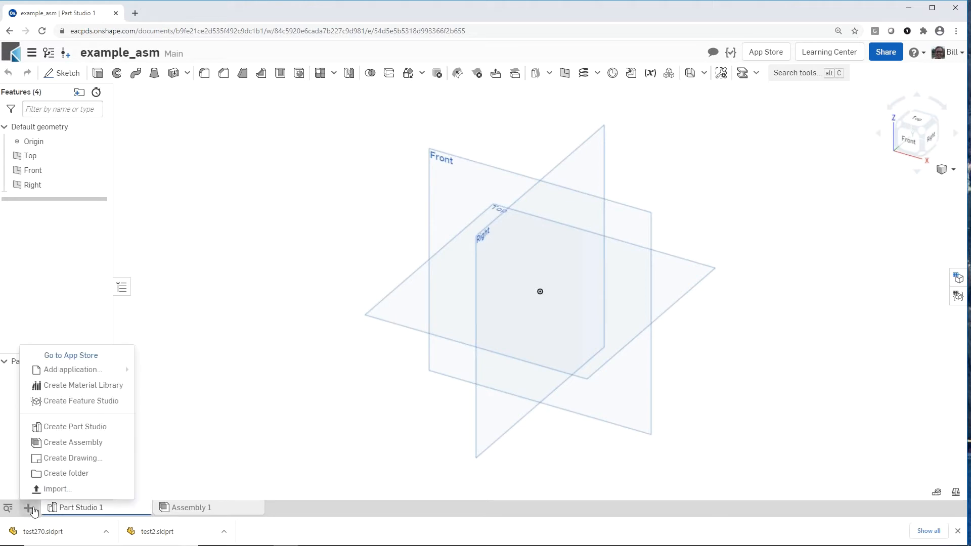
left_click(57, 489)
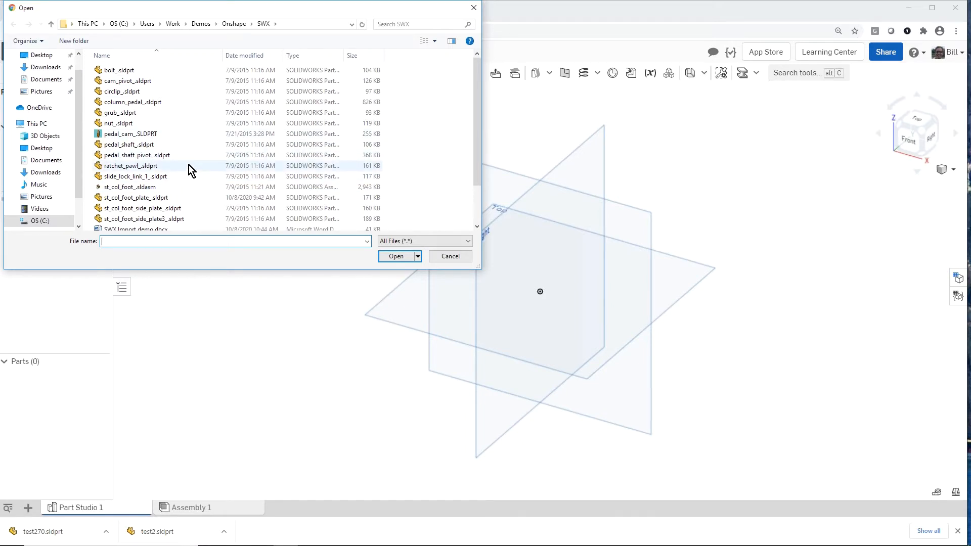
scroll(189, 165, "down", 1)
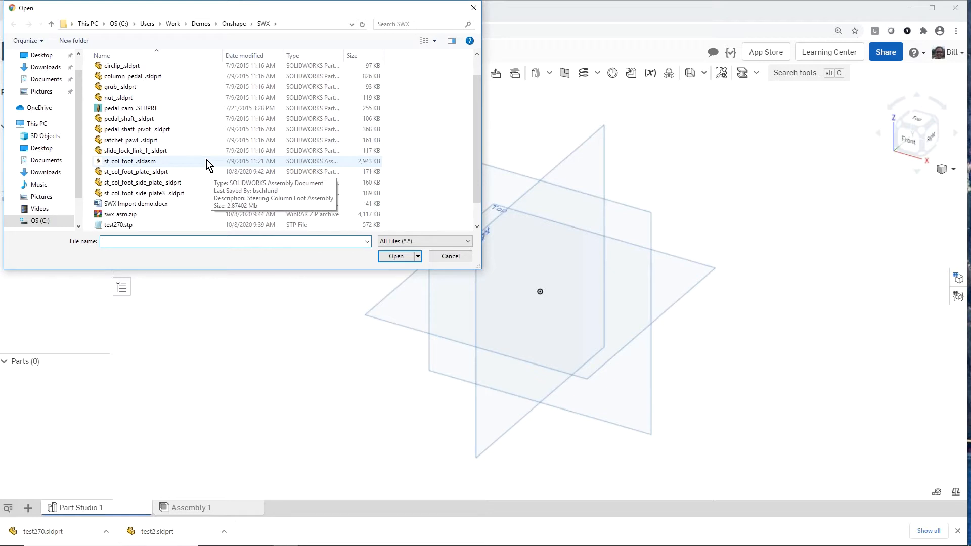
scroll(193, 197, "down", 1)
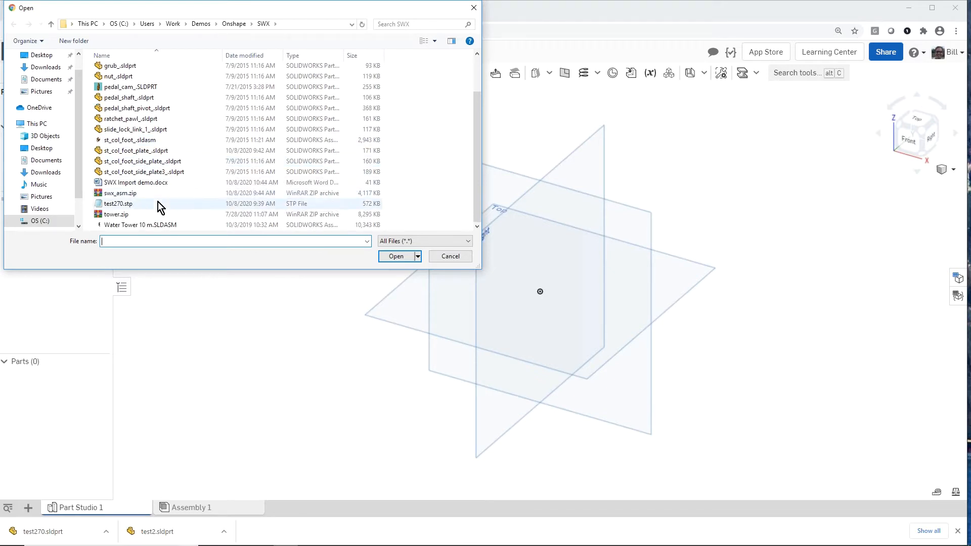
left_click(123, 197)
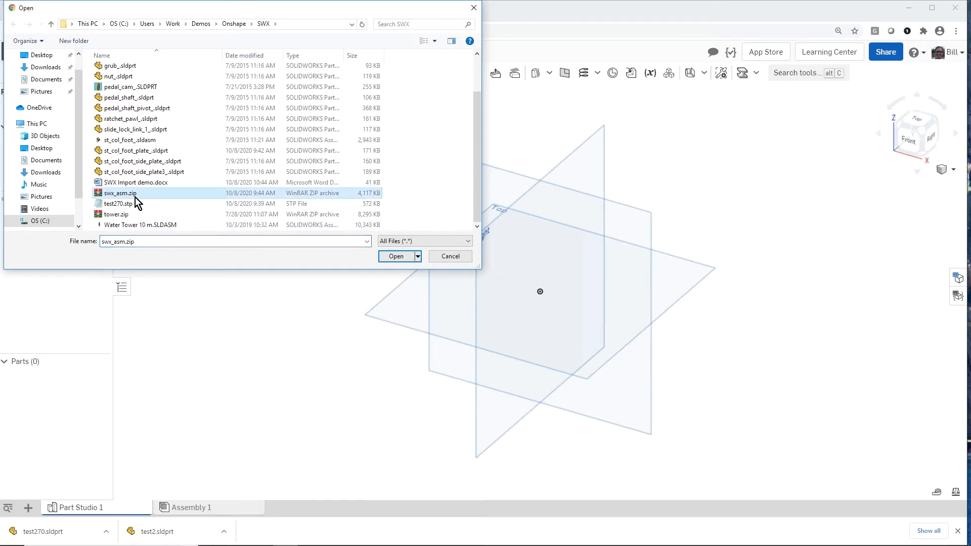
left_click(396, 257)
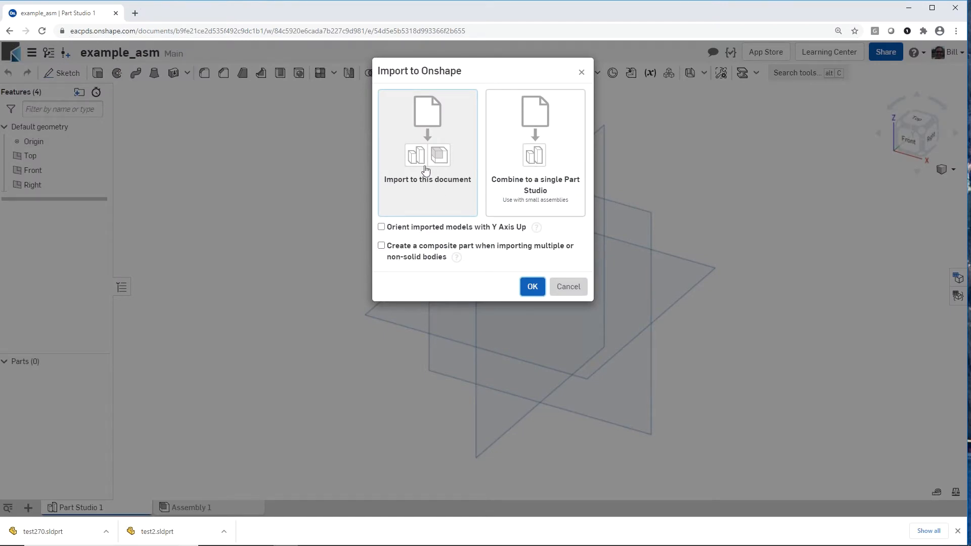
Import the archive combined to a single Part Studio with Y Axis Up orientation, and delete all notifications once it is translated
left_click(514, 179)
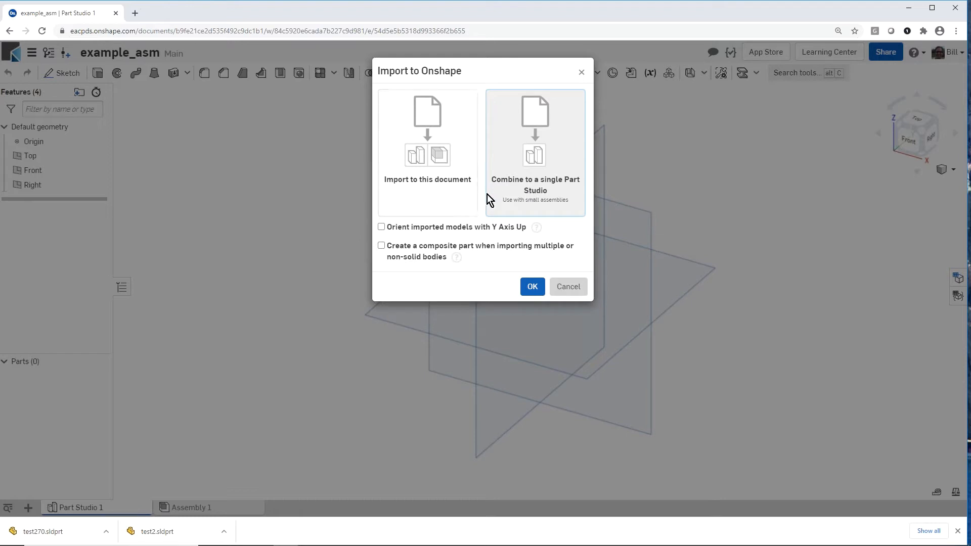
left_click(385, 228)
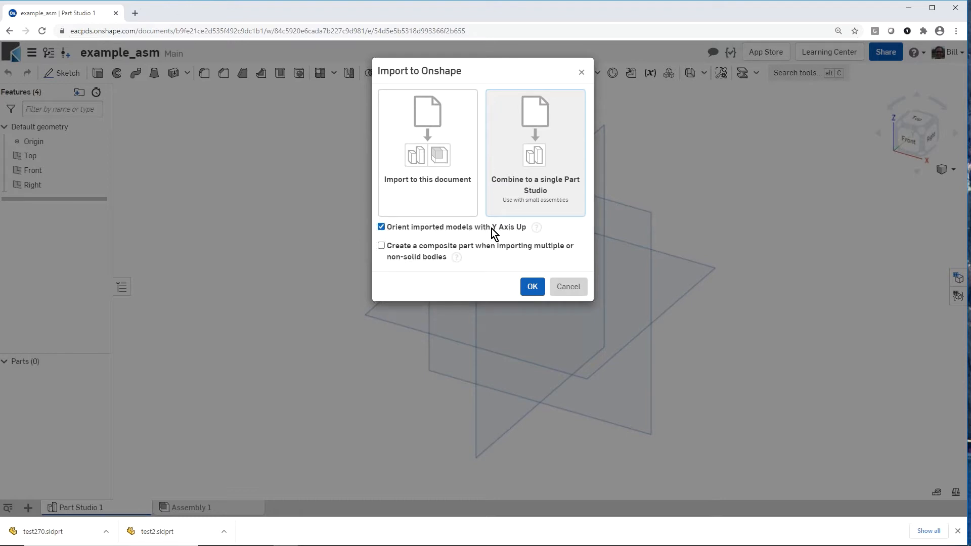
left_click(535, 288)
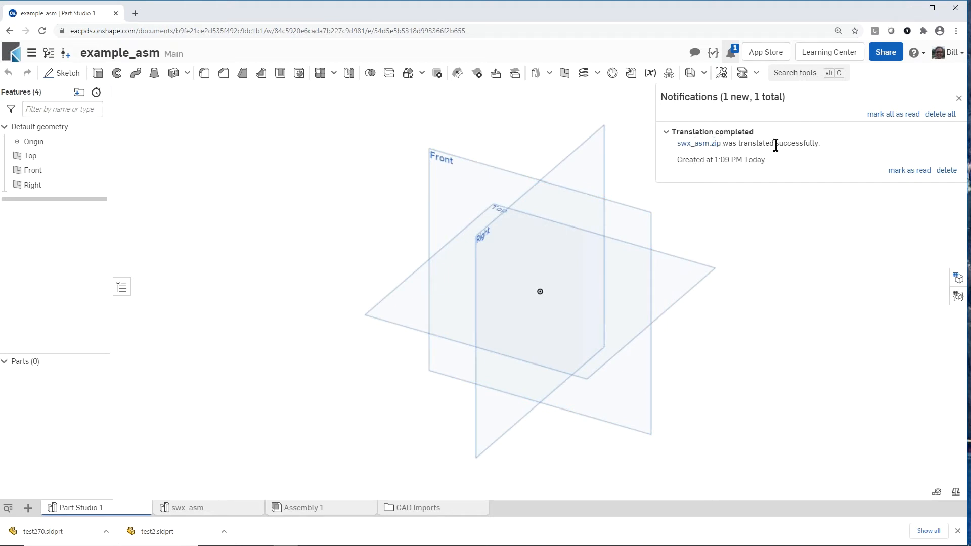
left_click(939, 113)
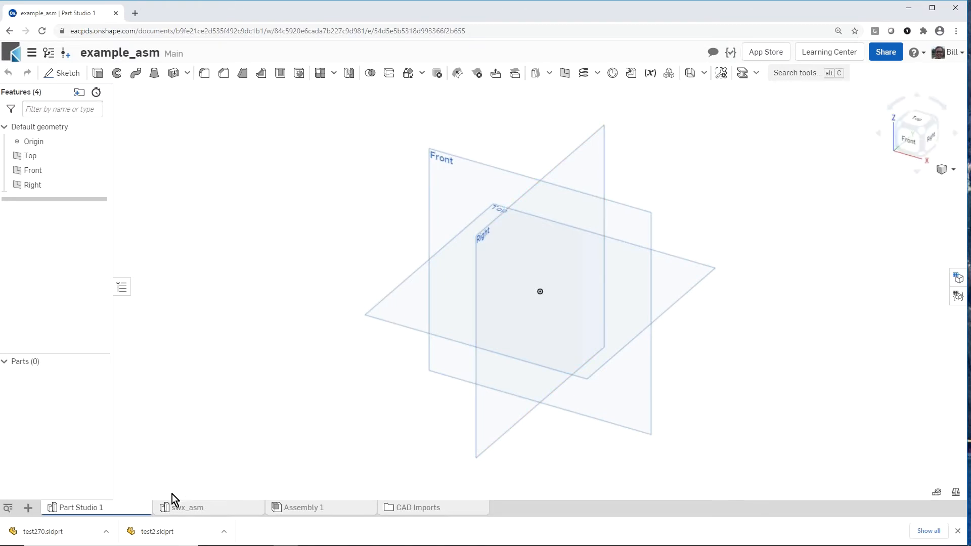
Delete the empty Part Studio 1 from the document
mouse_move(196, 511)
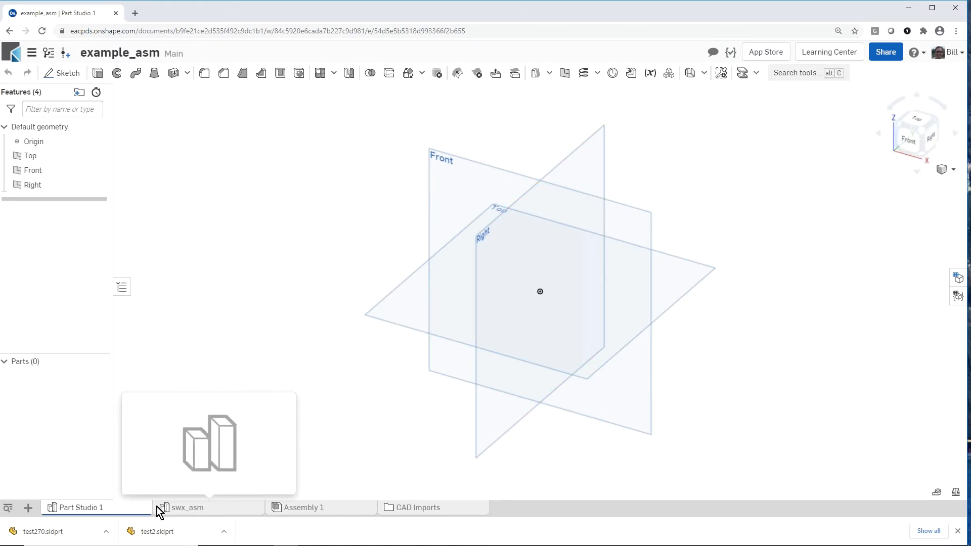
mouse_move(107, 507)
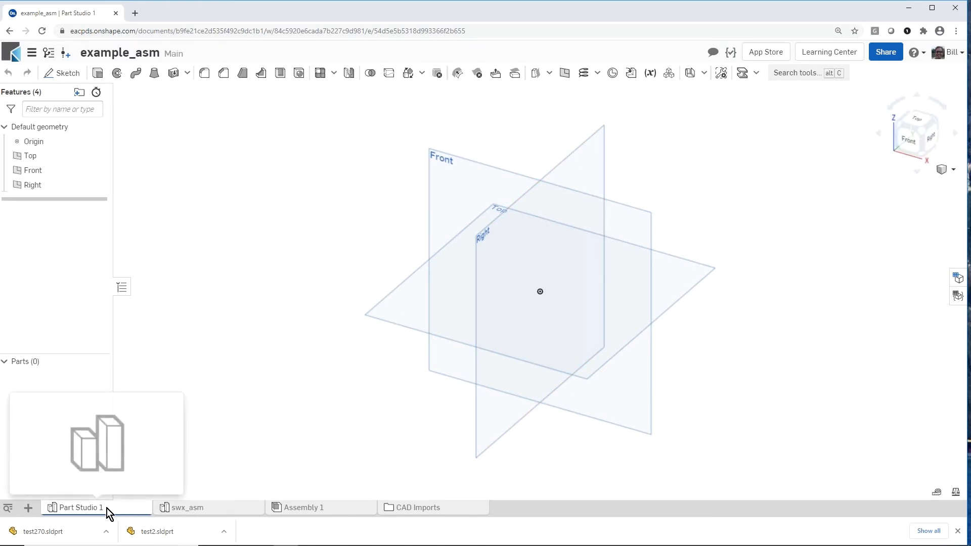
right_click(108, 508)
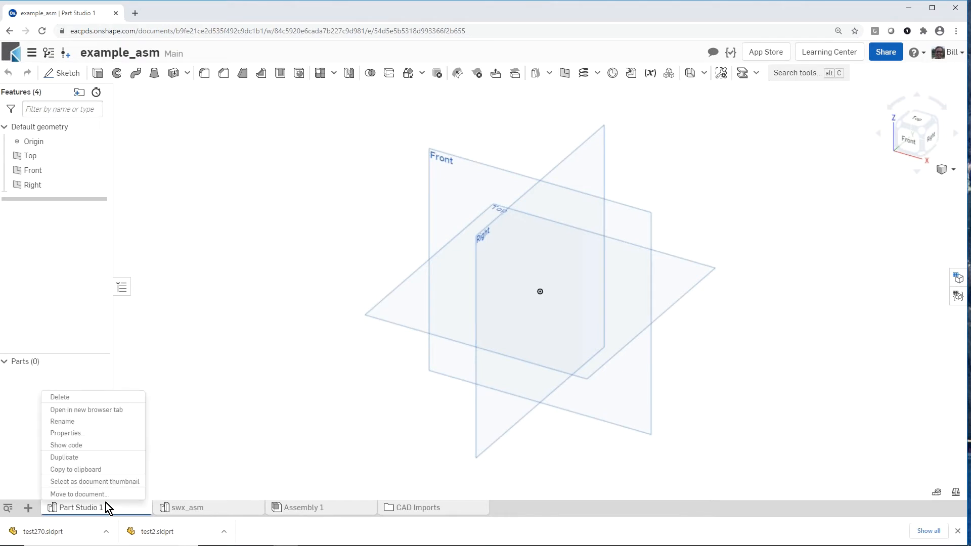
left_click(110, 400)
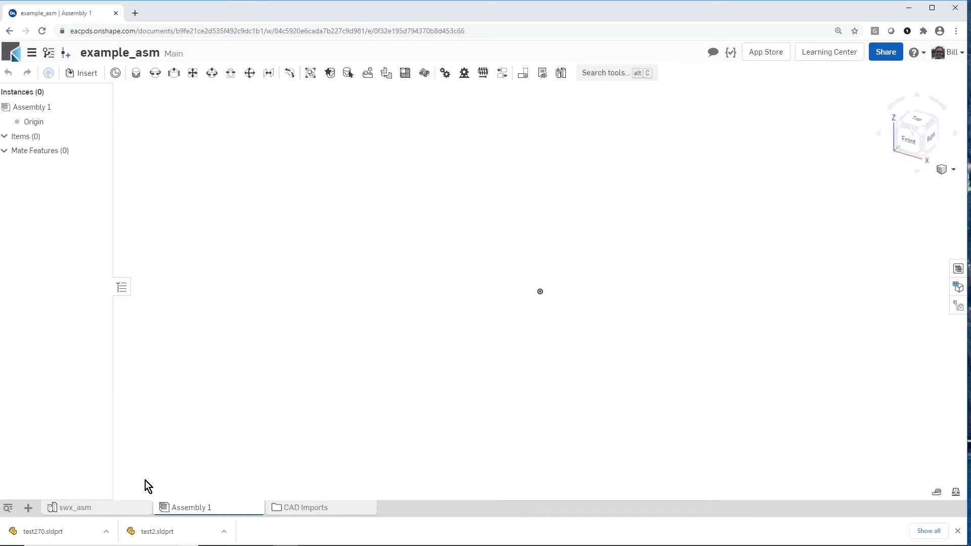
Open the imported swx_asm Part Studio and hide its default planes
left_click(118, 510)
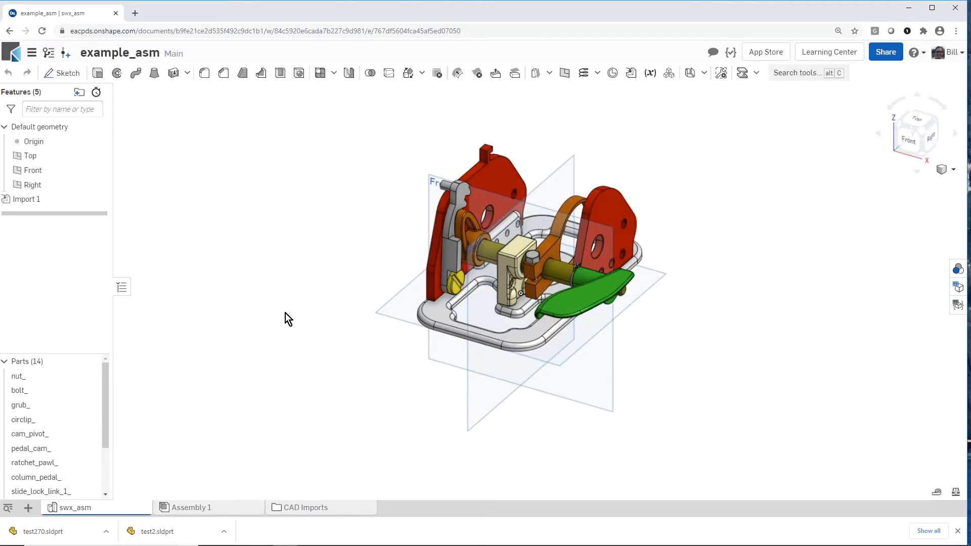
key("p")
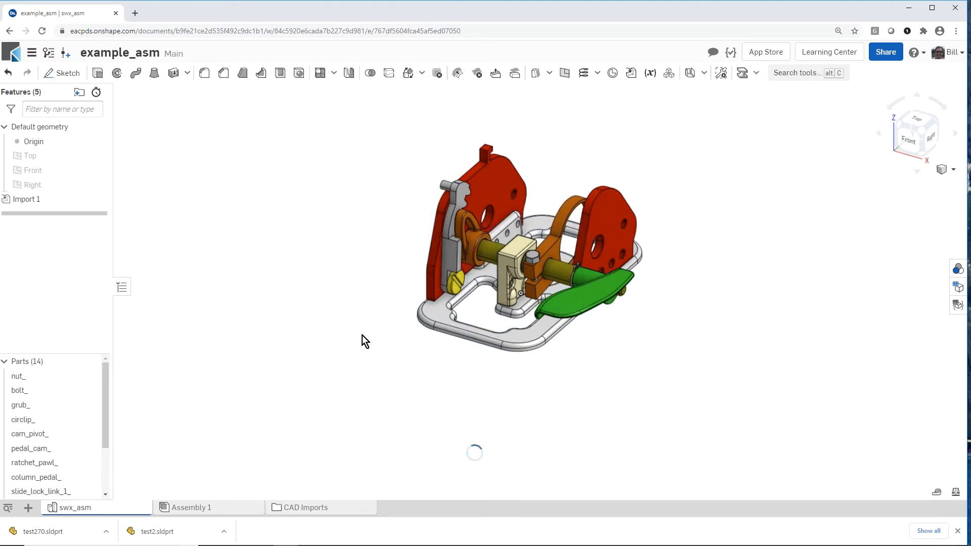
mouse_move(363, 332)
right_mouse_down()
mouse_move(327, 293)
mouse_move(366, 335)
right_mouse_up()
scroll(677, 238, "up", 2)
scroll(657, 261, "down", 1)
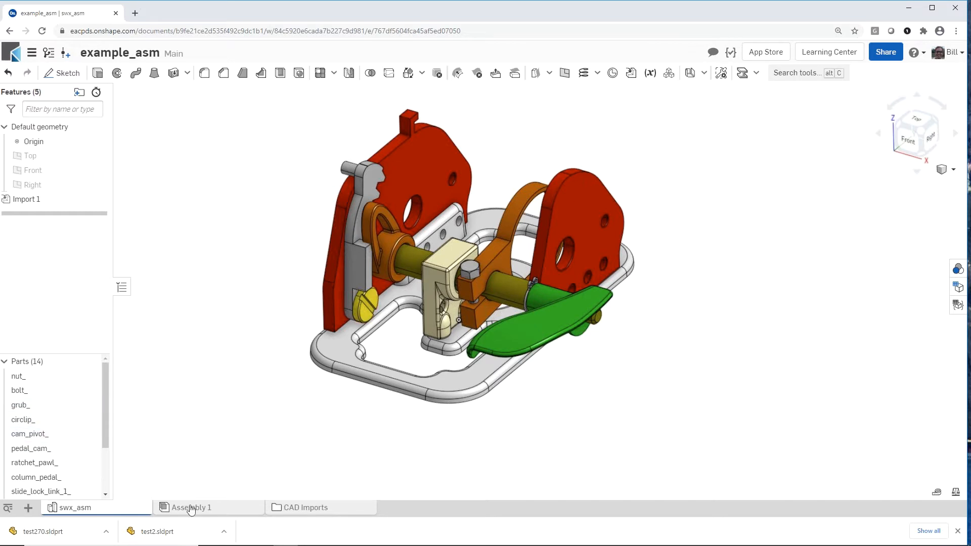
Insert the entire swx_asm Part Studio into Assembly 1
mouse_move(191, 510)
left_click(216, 509)
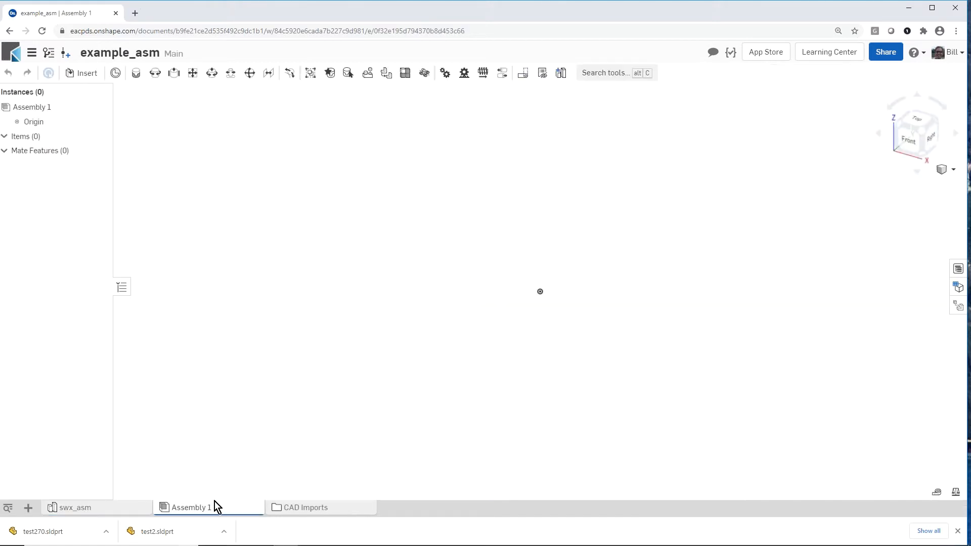
left_click(83, 76)
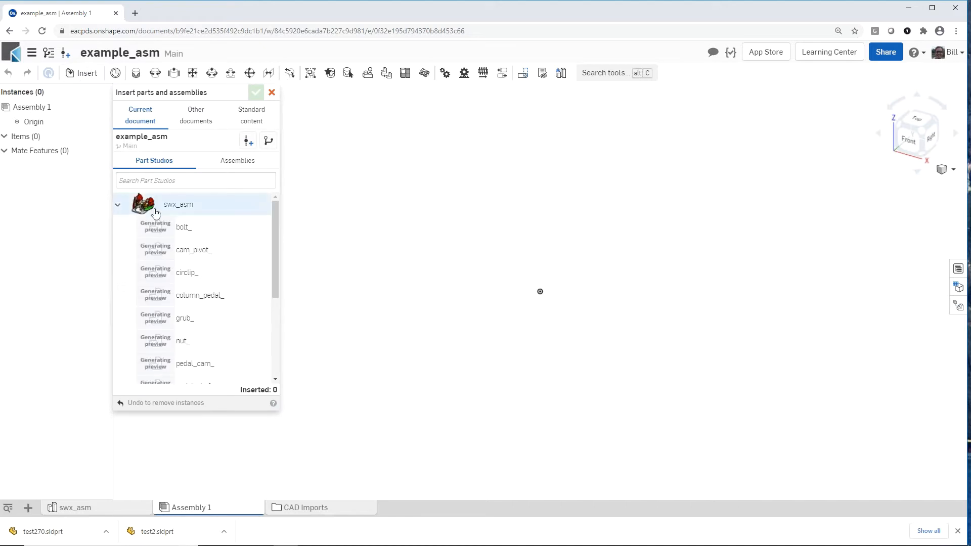
left_click(151, 209)
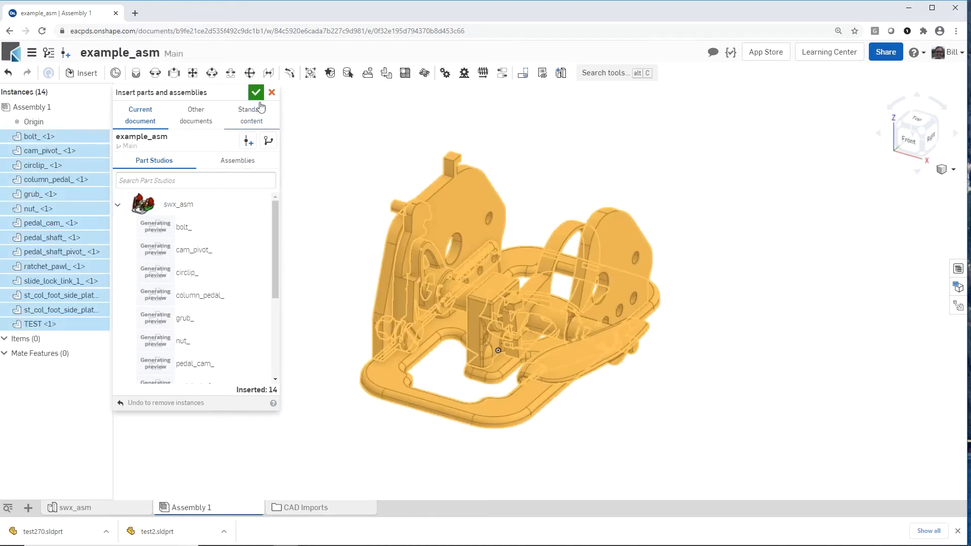
left_click(257, 93)
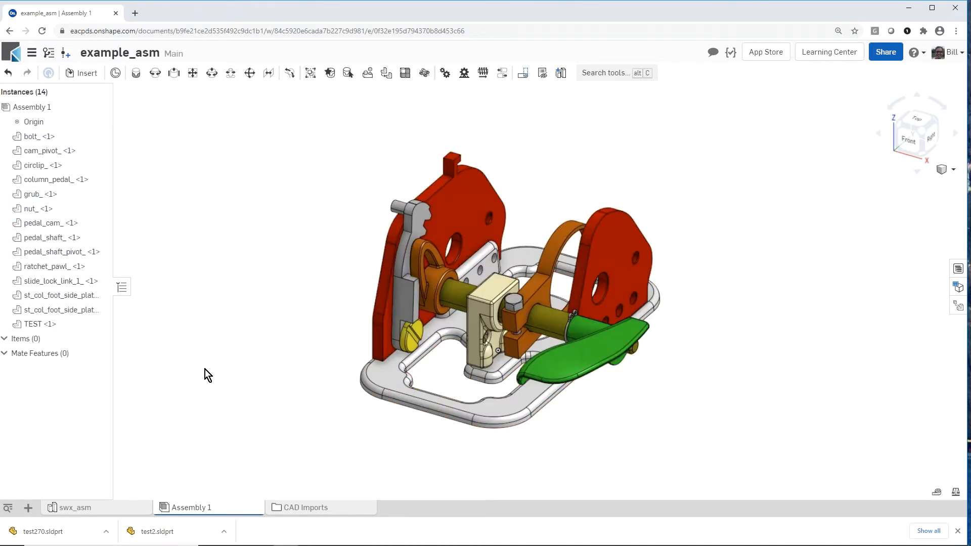
Show the bill of materials for Assembly 1 and add a Name column to it
left_click(958, 268)
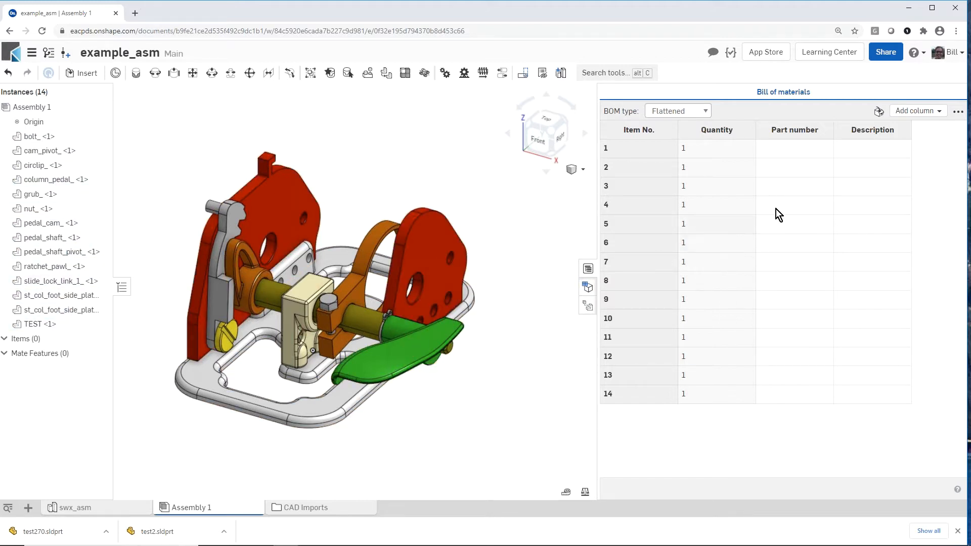
left_click(940, 115)
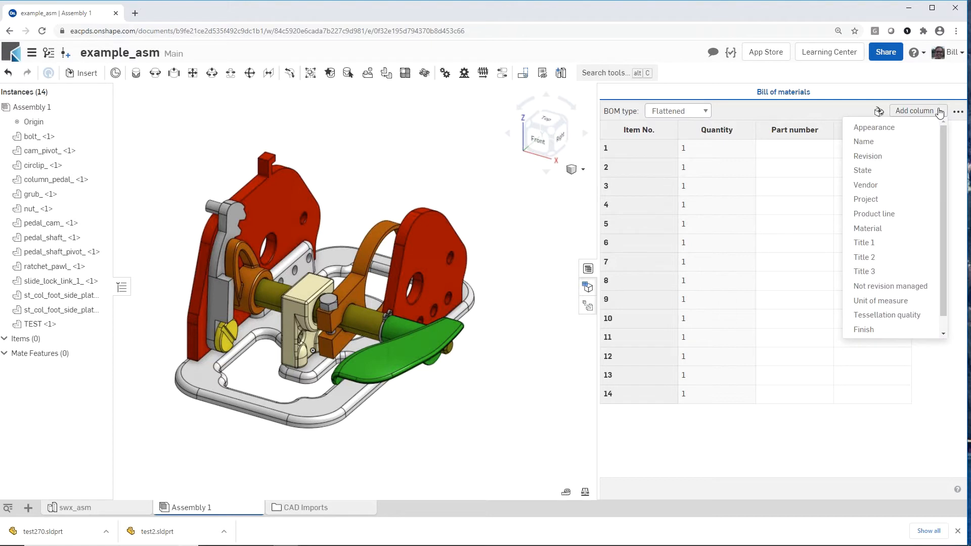
left_click(900, 144)
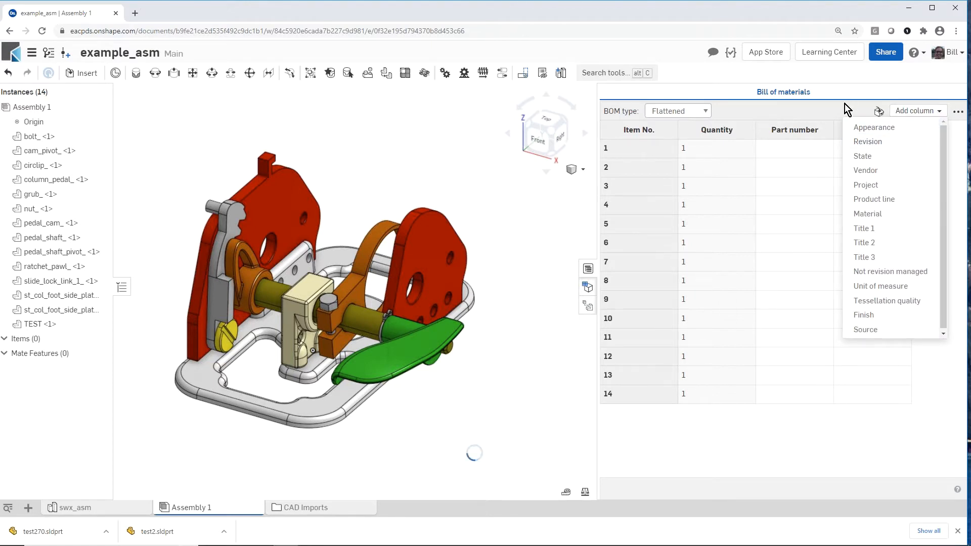
Move the Name column in the bill of materials so it sits between Item No. and Quantity
left_click(939, 132)
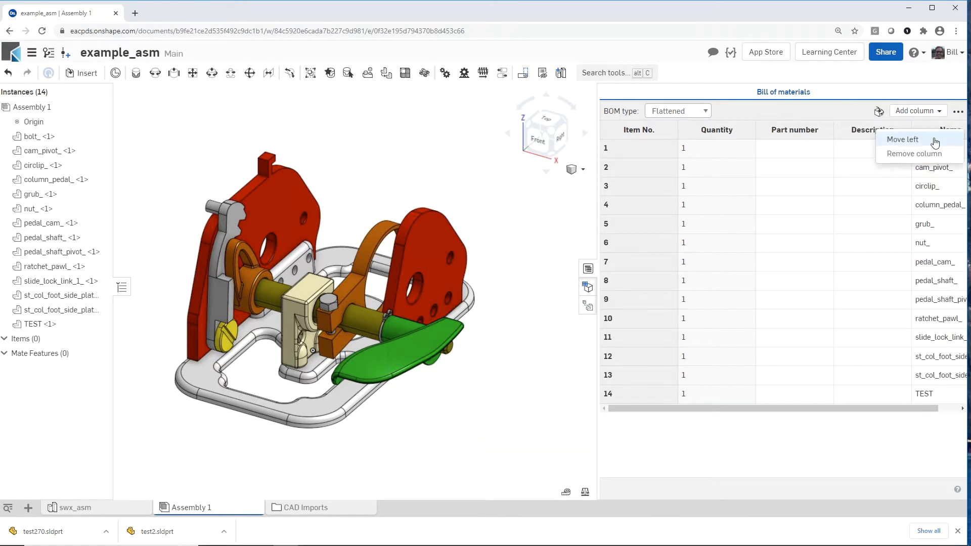
left_click(934, 140)
left_click(924, 132)
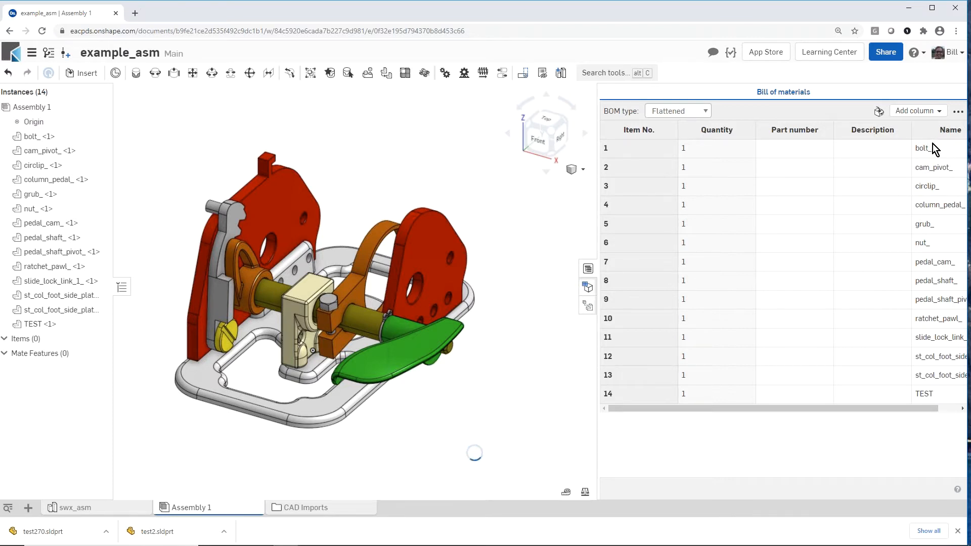
left_click(932, 144)
left_click(876, 129)
left_click(891, 141)
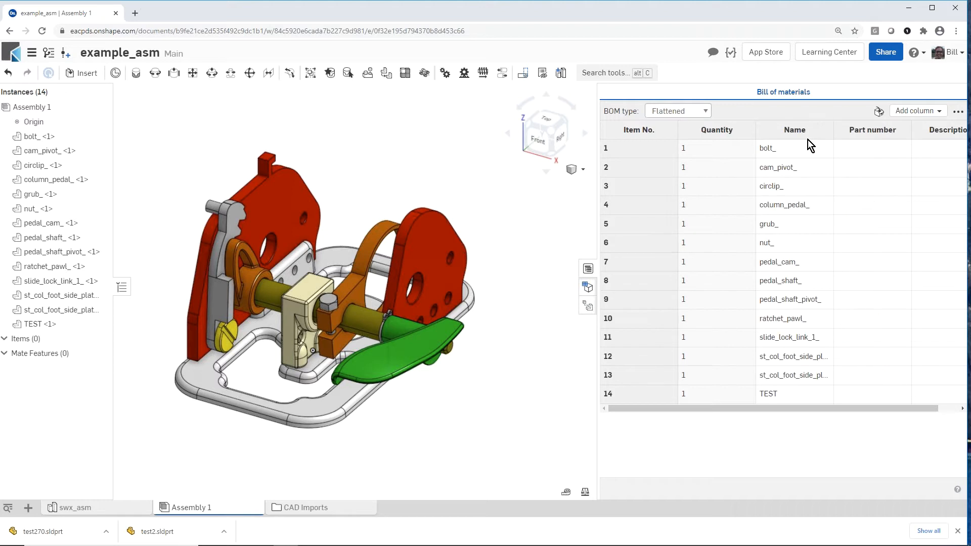
left_click(804, 135)
left_click(817, 145)
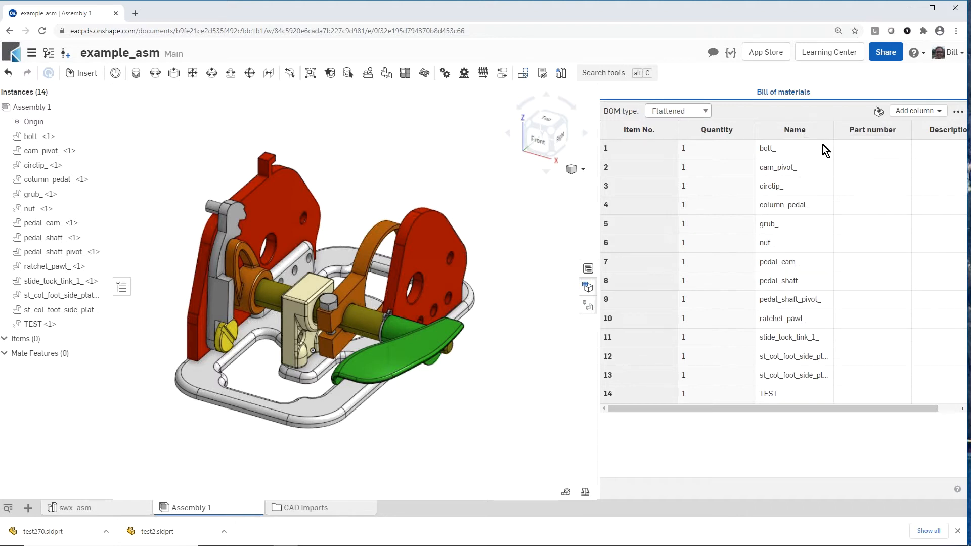
Remove the Description column from the bill of materials, review the other available columns and close the table
left_click(943, 132)
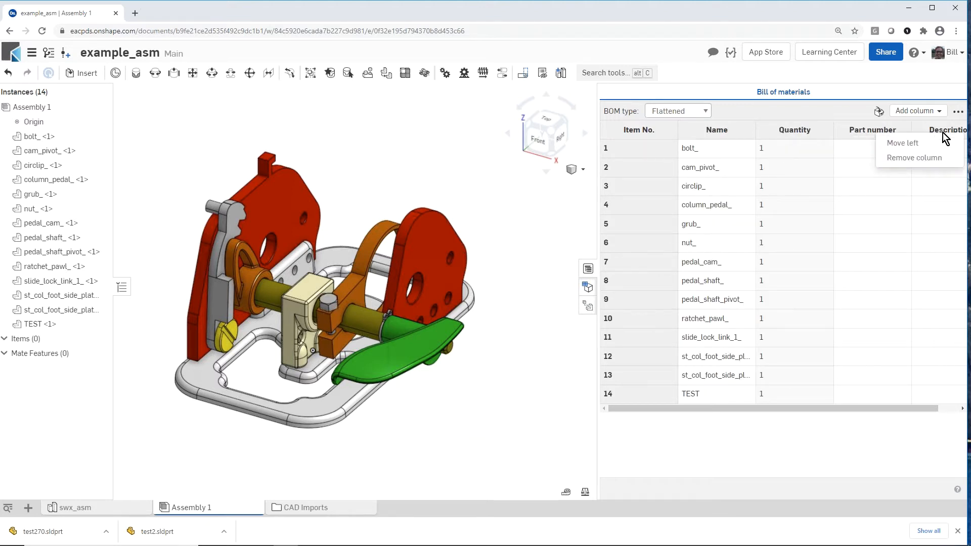
left_click(939, 158)
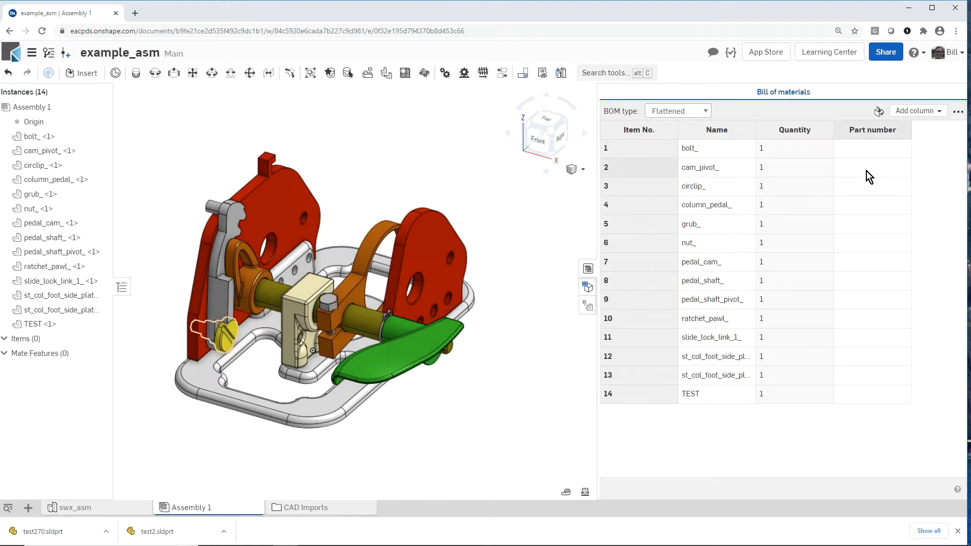
left_click(941, 116)
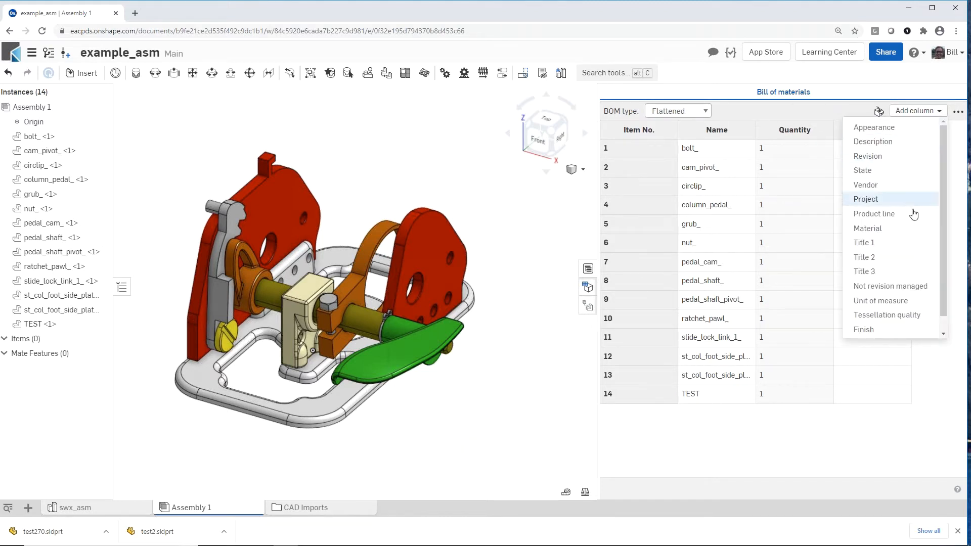
left_click(860, 77)
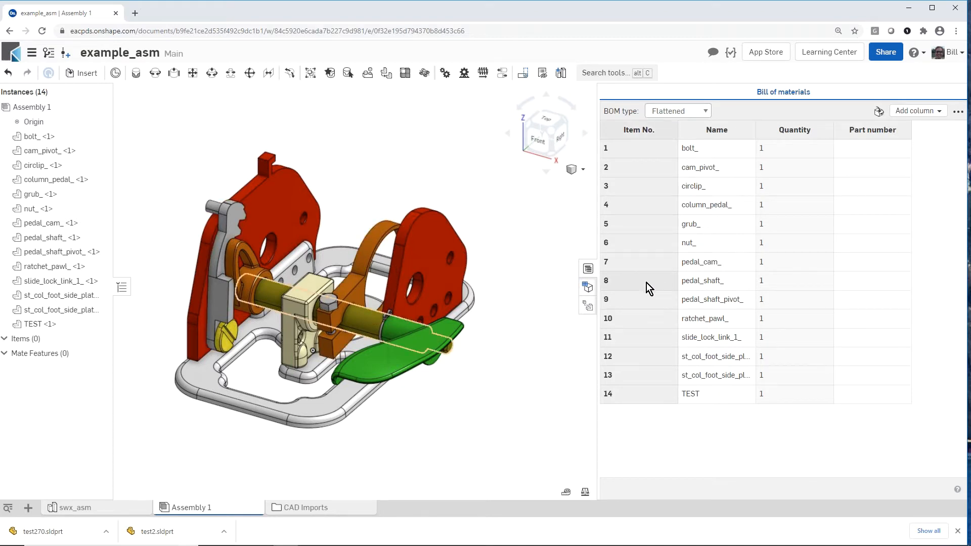
left_click(589, 270)
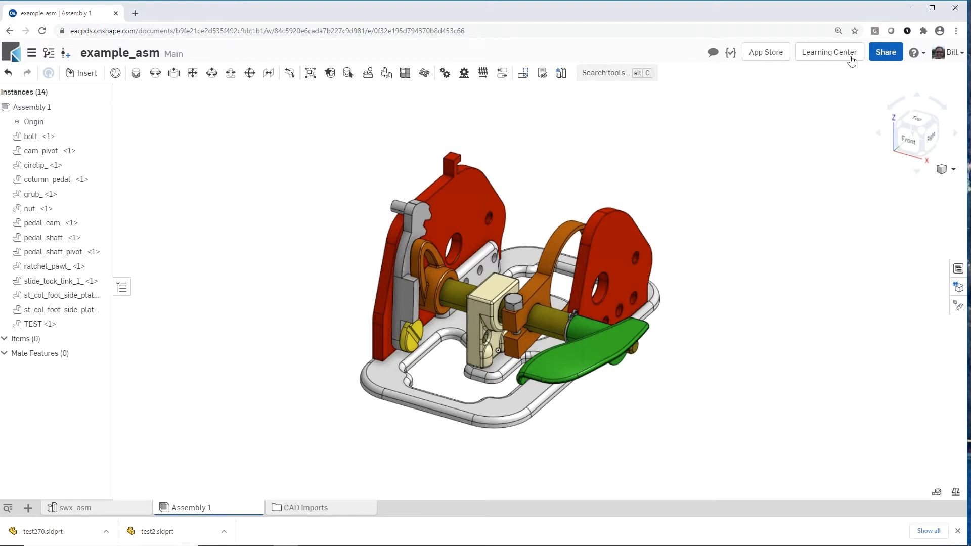
Share the document with an individual colleague as Can edit, allowing Copy, Link document, Export and Comment
left_click(879, 56)
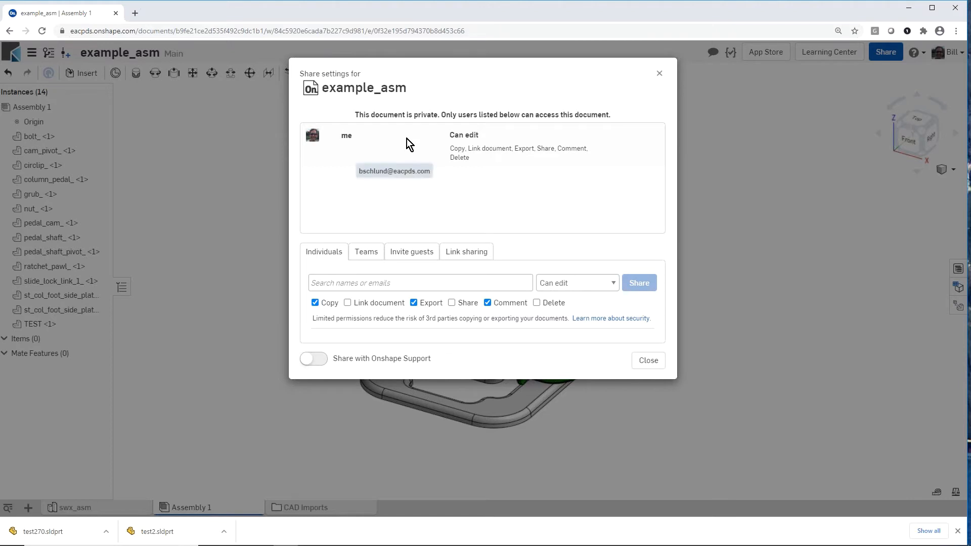
left_click(334, 279)
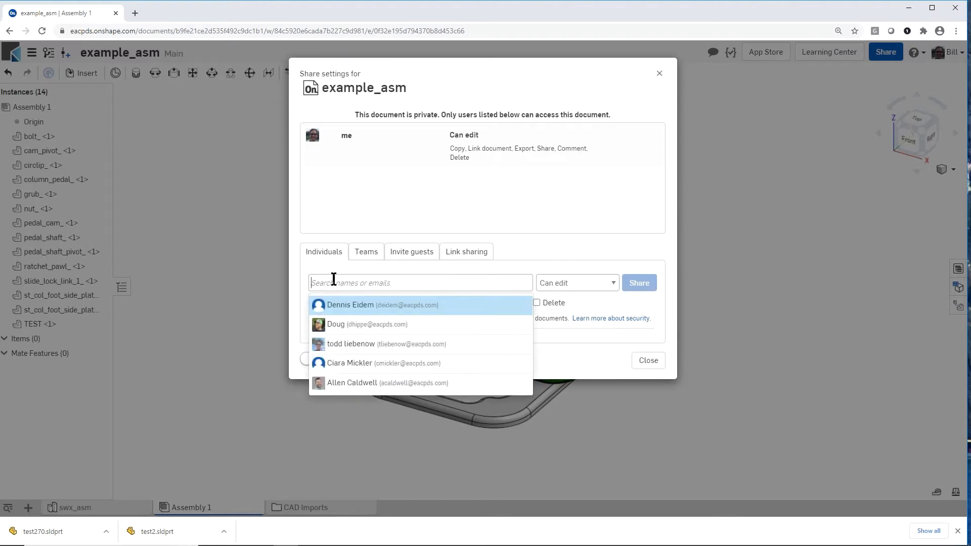
type("nick")
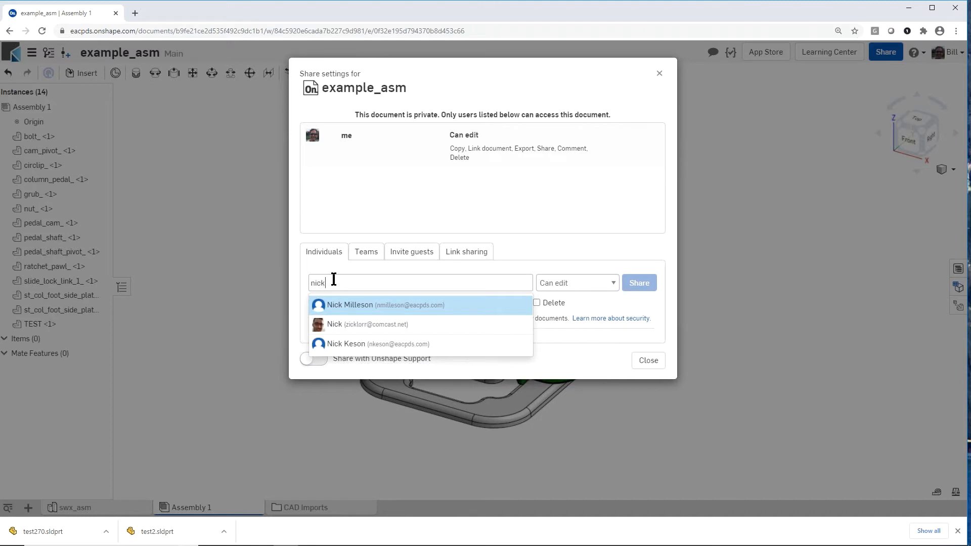
left_click(345, 329)
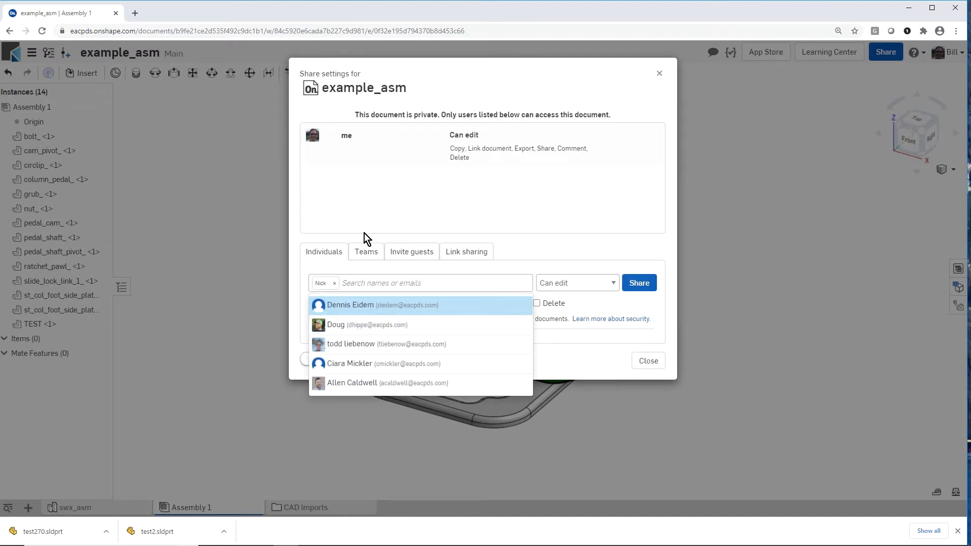
left_click(592, 280)
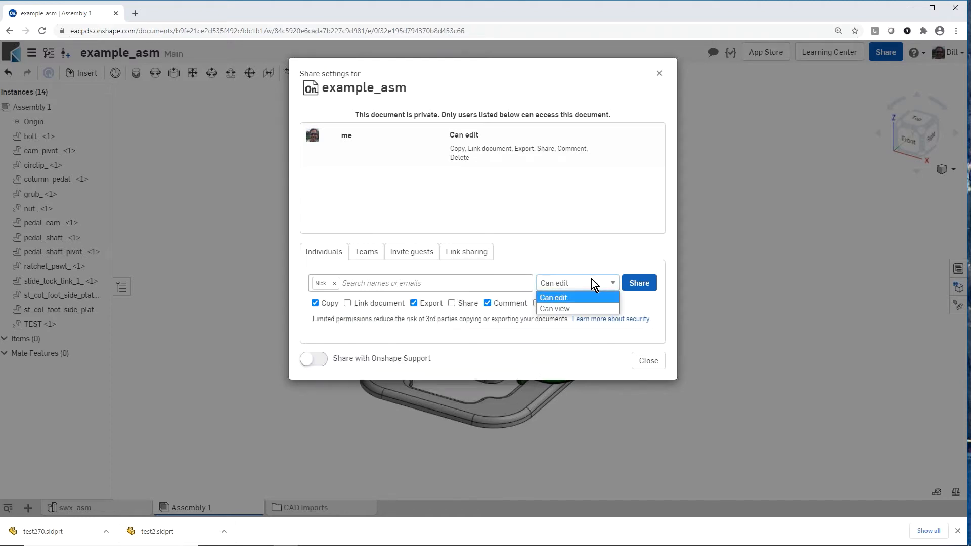
left_click(571, 284)
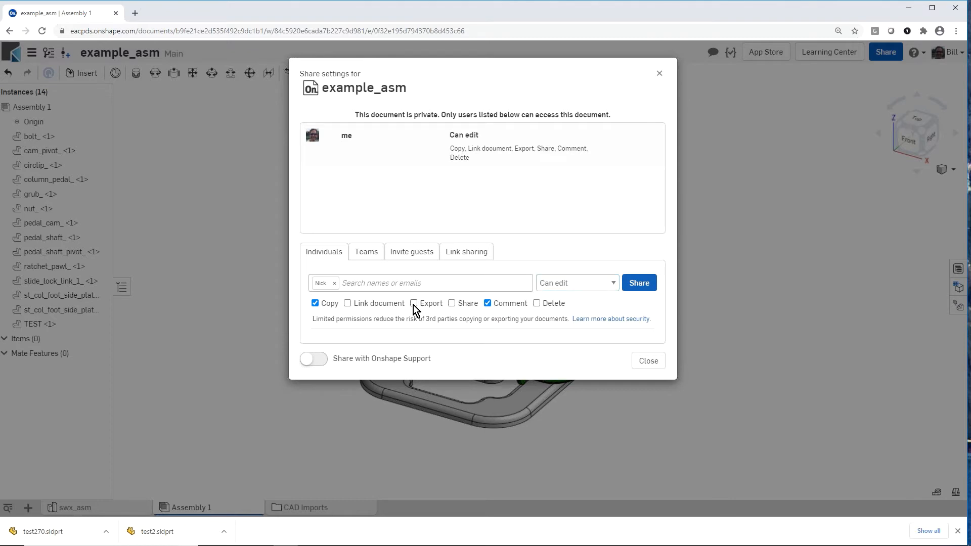
left_click(347, 303)
left_click(641, 283)
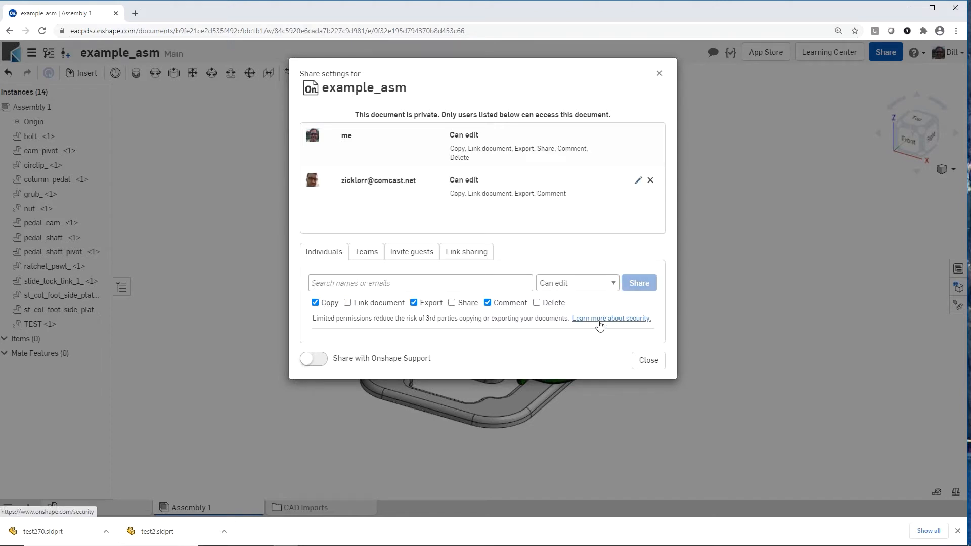
left_click(638, 360)
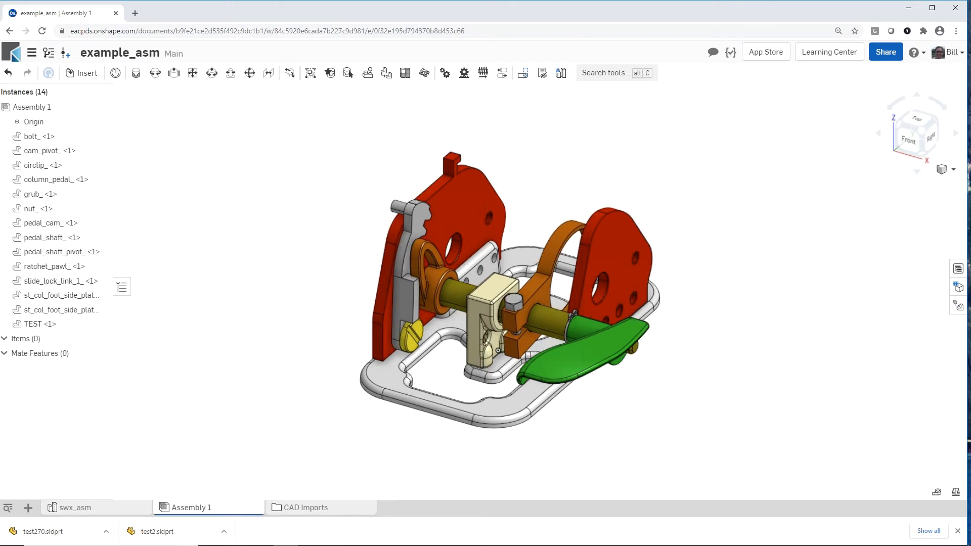
Bring the second browser window beside the assembly and sign in there with the colleague's prefilled account
left_click_drag(970, 31, 679, 33)
scroll(239, 309, "down", 4)
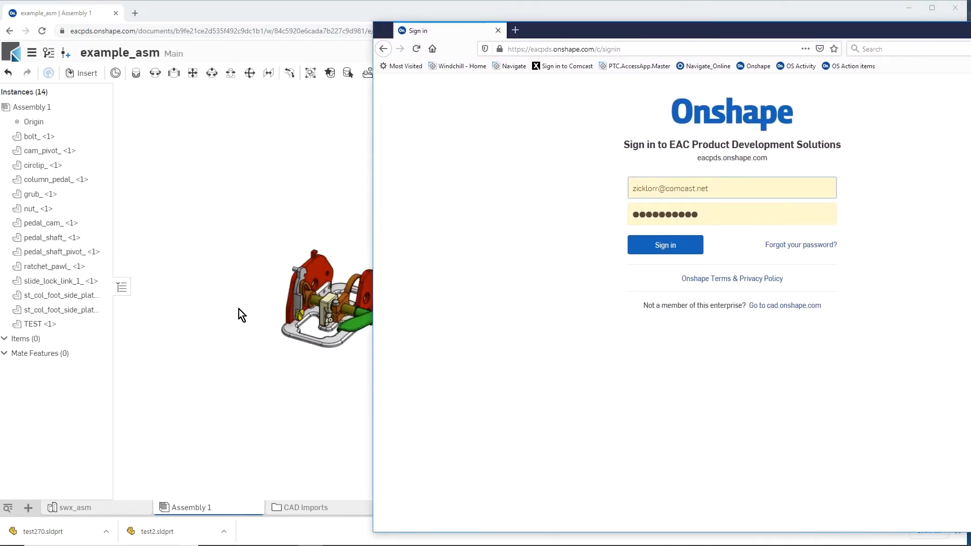
scroll(342, 319, "up", 3)
scroll(175, 314, "down", 2)
scroll(221, 324, "up", 3)
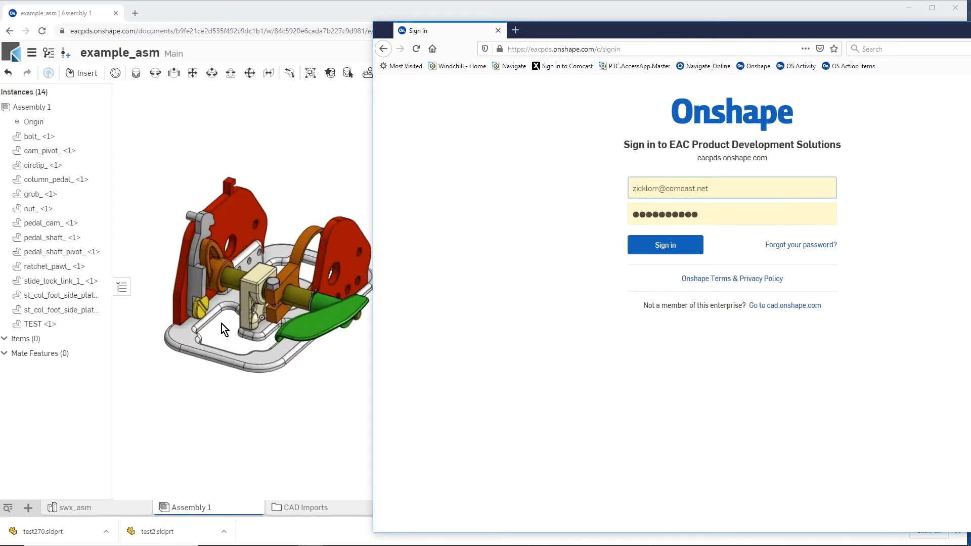
left_click(677, 246)
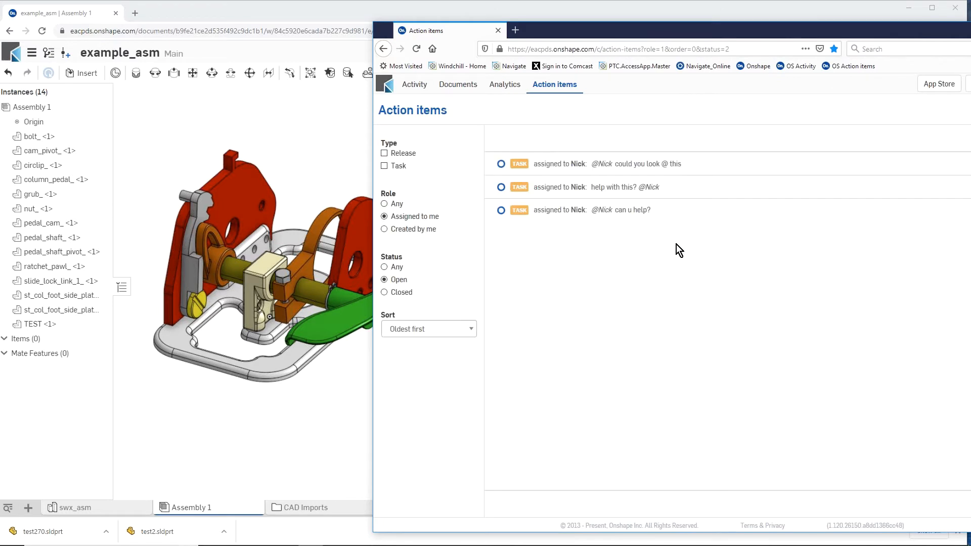
Open the shared example_asm document from the colleague's documents list and display its Assembly 1
left_click(464, 87)
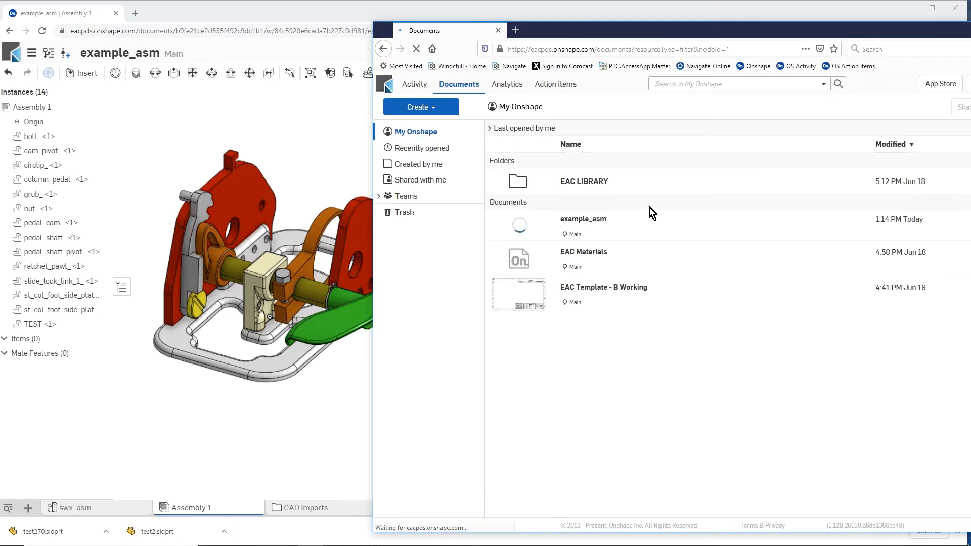
left_click(582, 222)
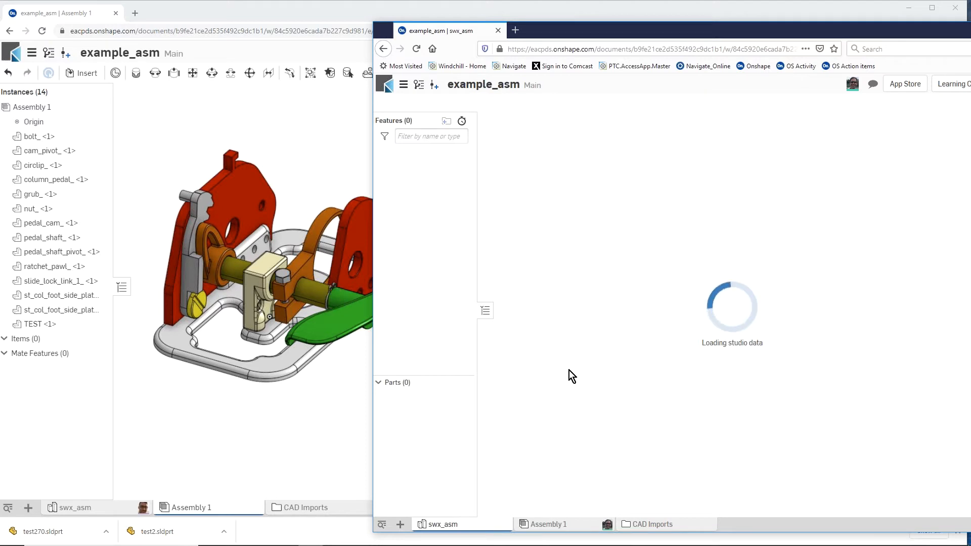
left_click(550, 524)
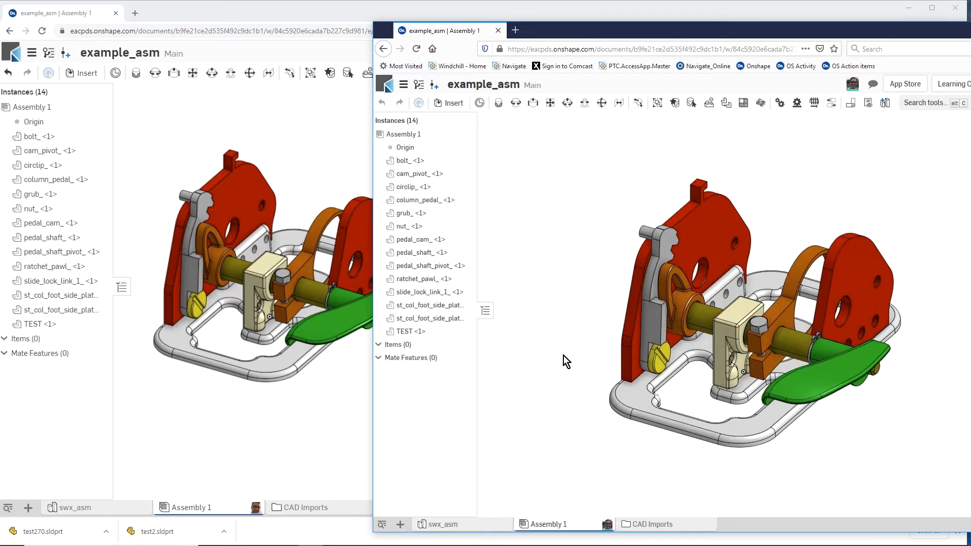
scroll(717, 359, "up", 4)
scroll(696, 359, "down", 3)
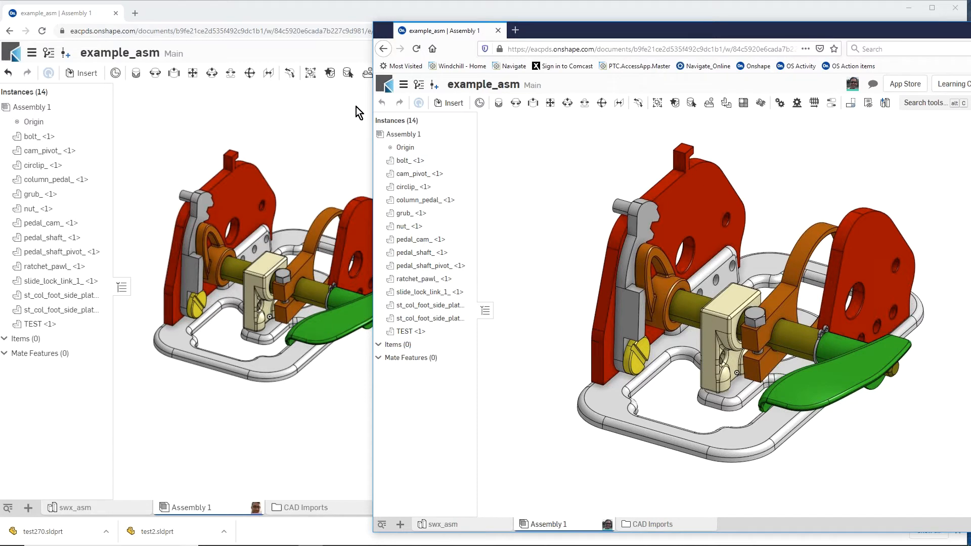
Return to the document owner's window and add the comment "can you help w/ the assembly?" to the document
left_click(325, 106)
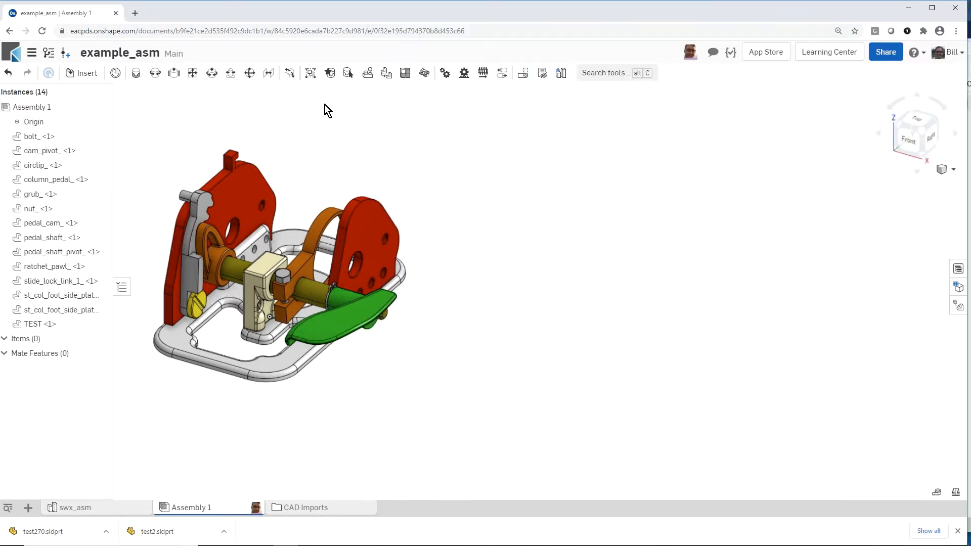
left_click(713, 52)
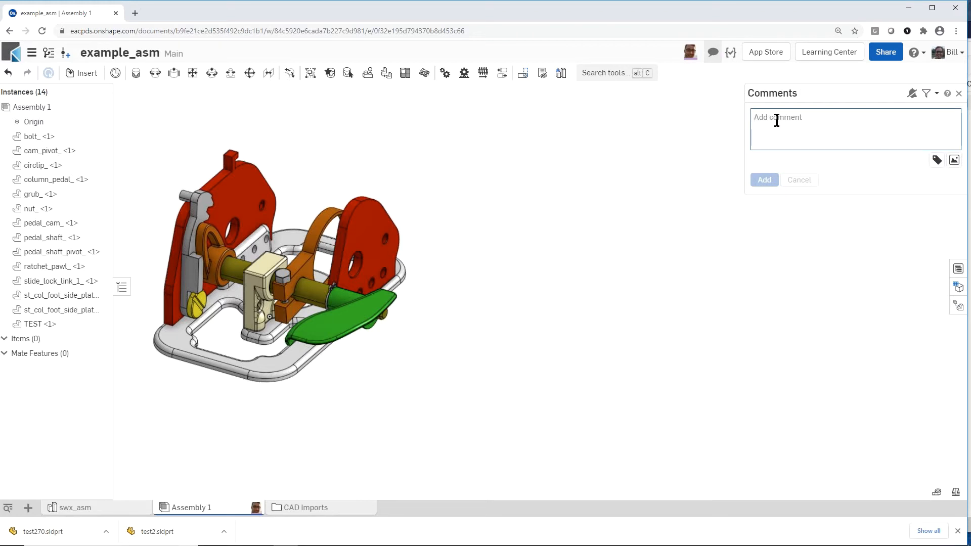
type("can you")
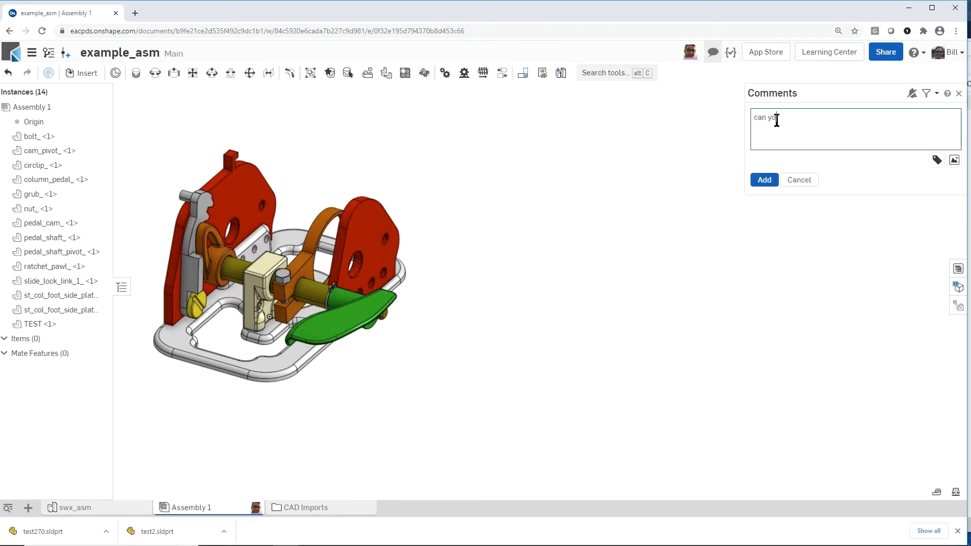
type(" help w/ the assembly?")
left_click(766, 181)
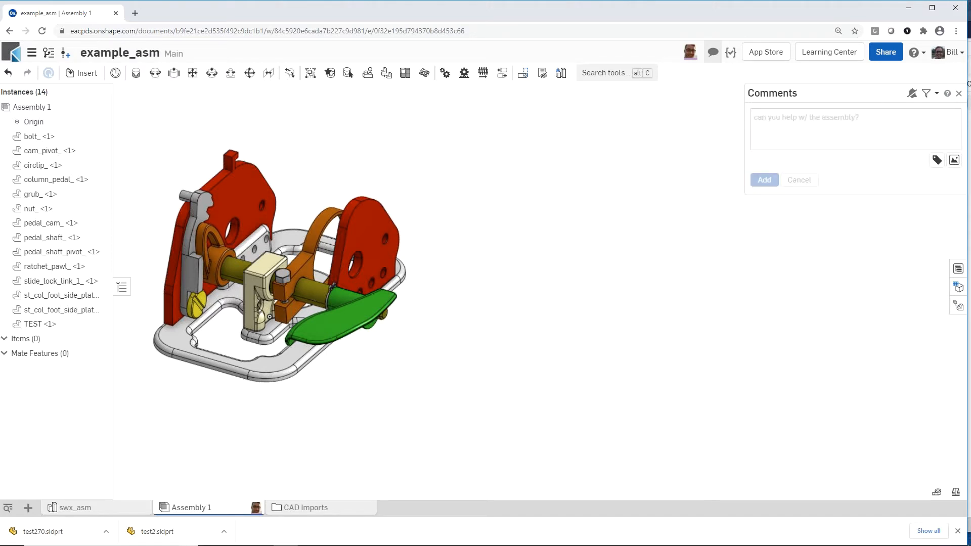
Switch to the colleague's browser window, reposition it to show the whole comment, and reply "sure what?"
key("alt+Tab")
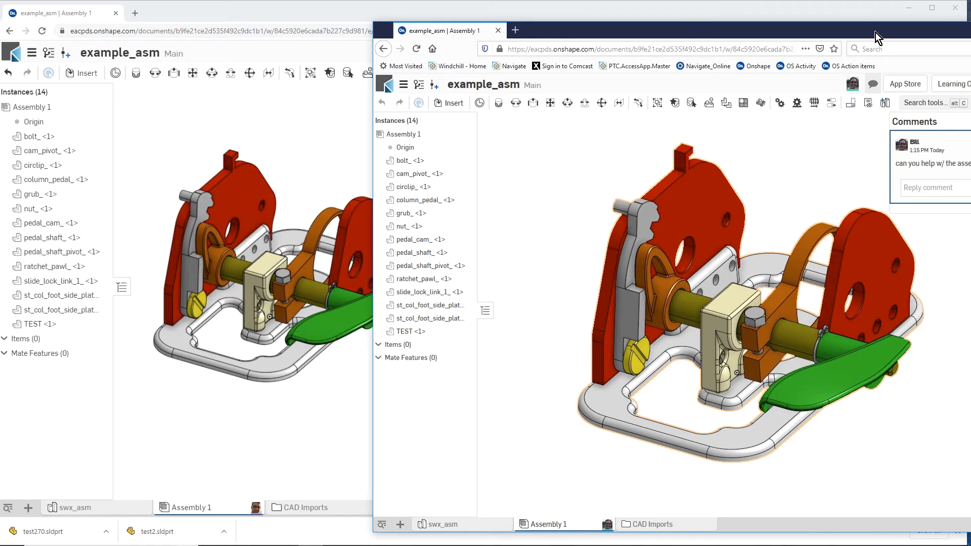
left_click_drag(876, 32, 778, 23)
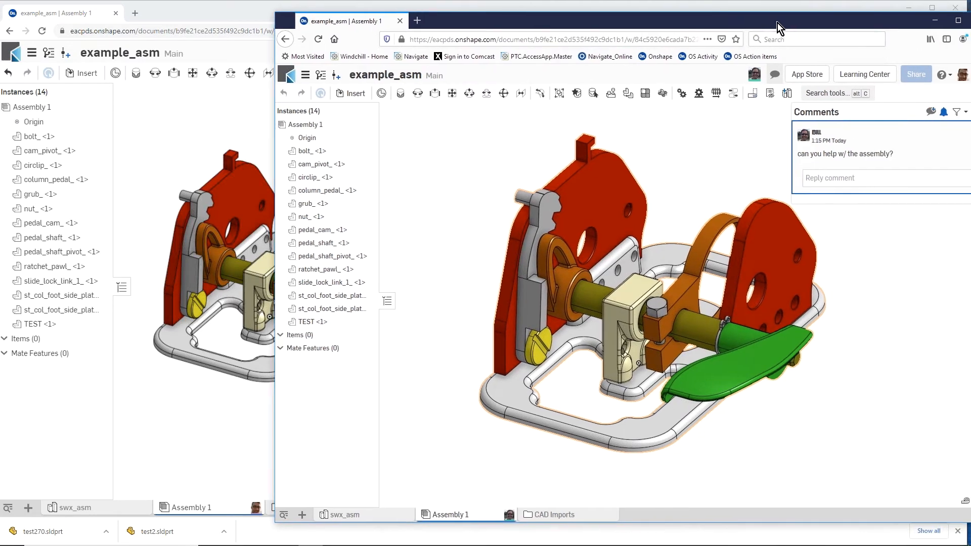
left_click(832, 177)
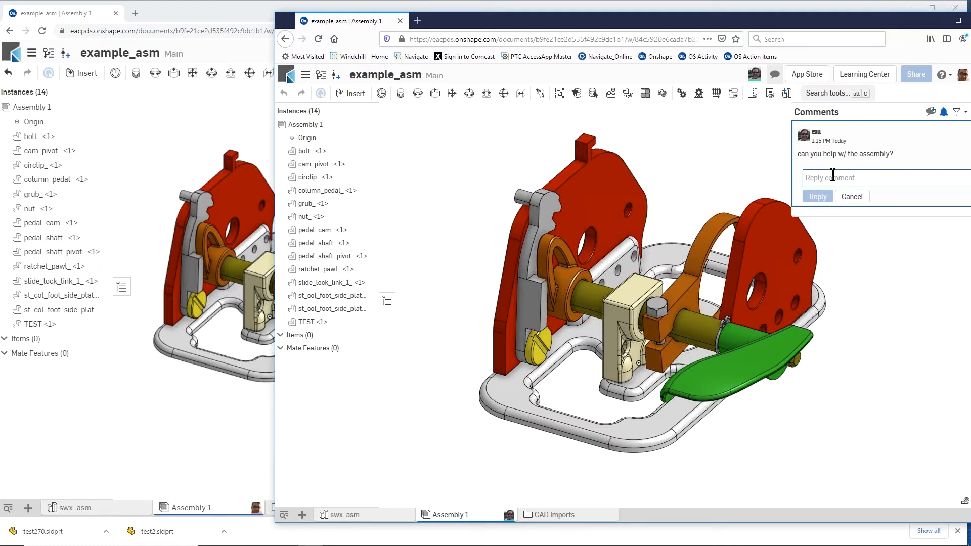
type("sure what?")
left_click(823, 196)
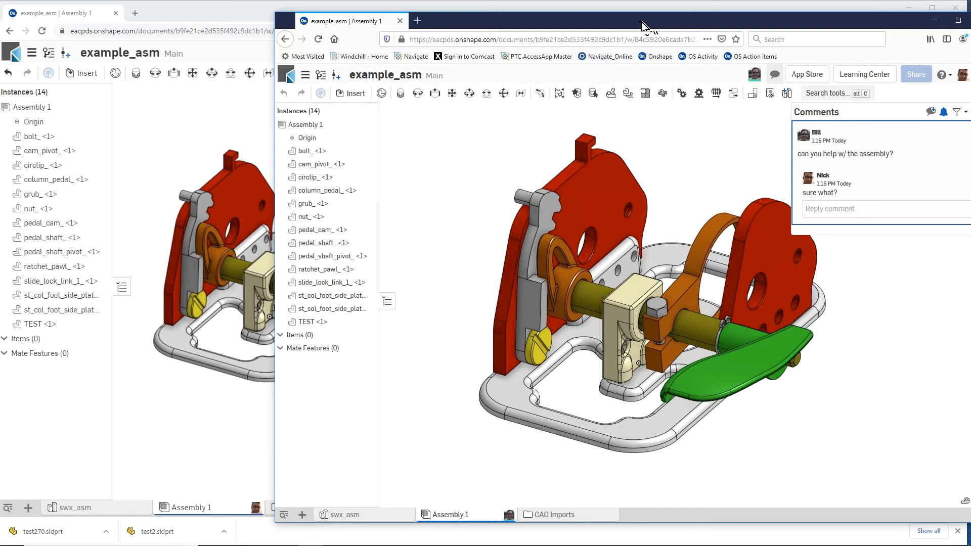
Move the colleague's browser window aside, orbit the assembly, and start following the document owner's view
left_click_drag(651, 22, 743, 27)
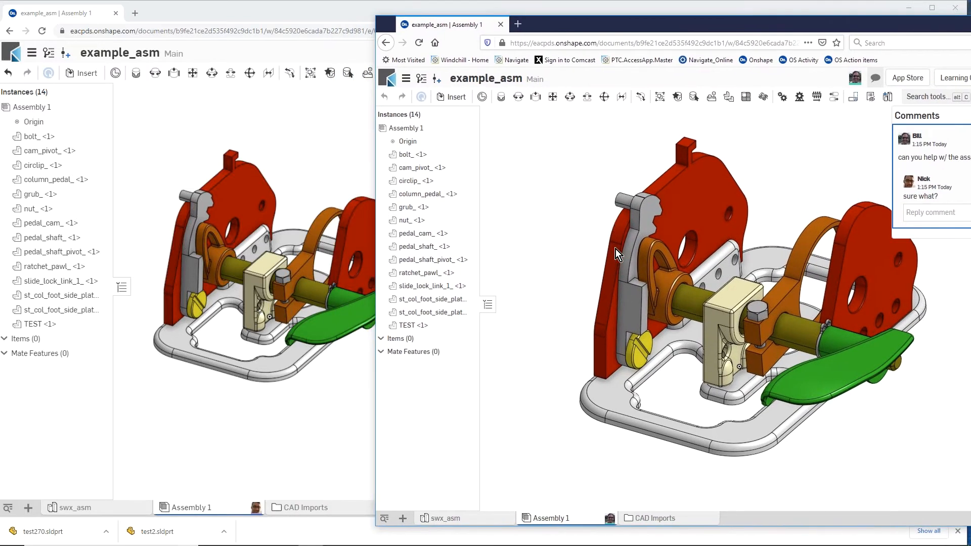
mouse_move(675, 309)
right_mouse_down()
mouse_move(739, 276)
mouse_move(672, 293)
mouse_move(682, 305)
right_mouse_up()
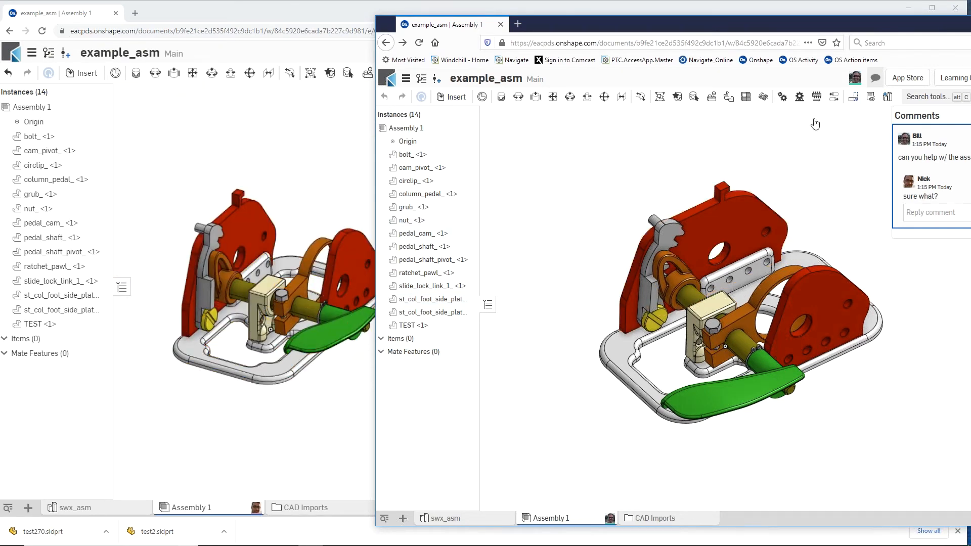
left_click(854, 81)
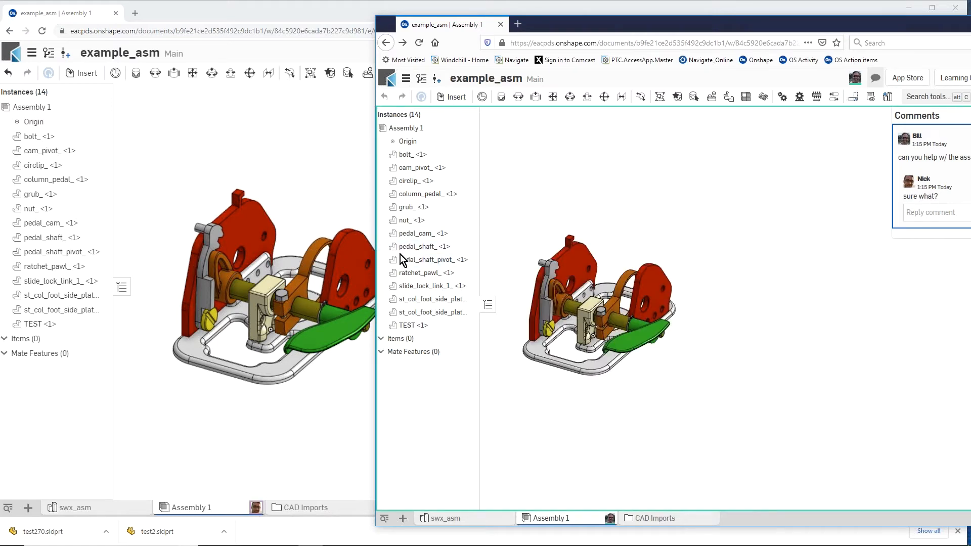
Switch to the owner's window, narrow it to reveal the colleague's view, and demonstrate follow mode by zooming and briefly selecting pedal_shaft_
left_click(303, 398)
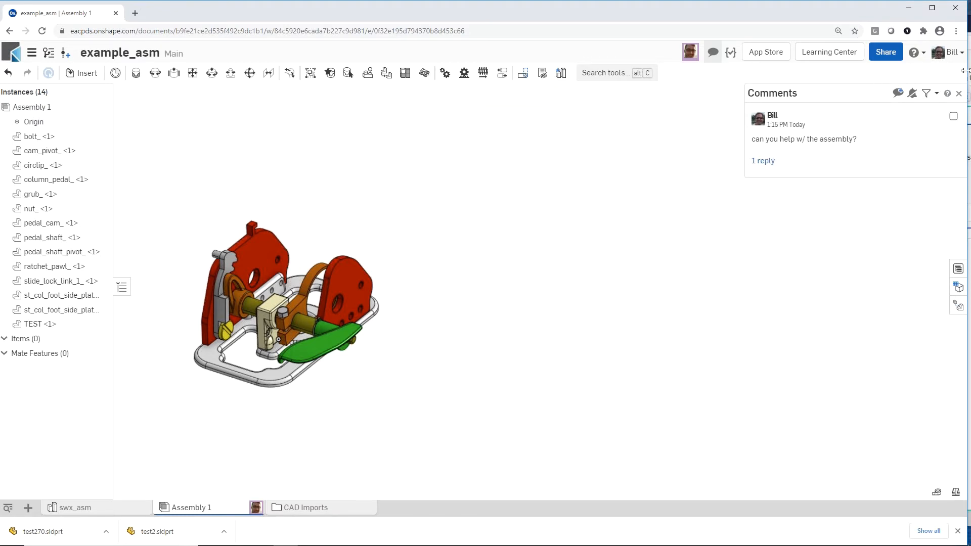
left_click_drag(967, 76, 634, 73)
scroll(306, 260, "up", 5)
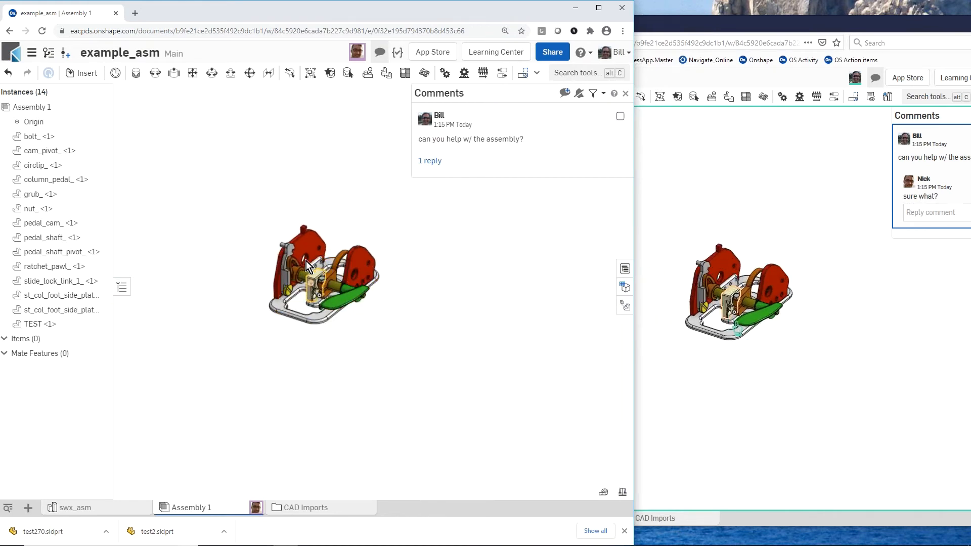
scroll(308, 260, "down", 2)
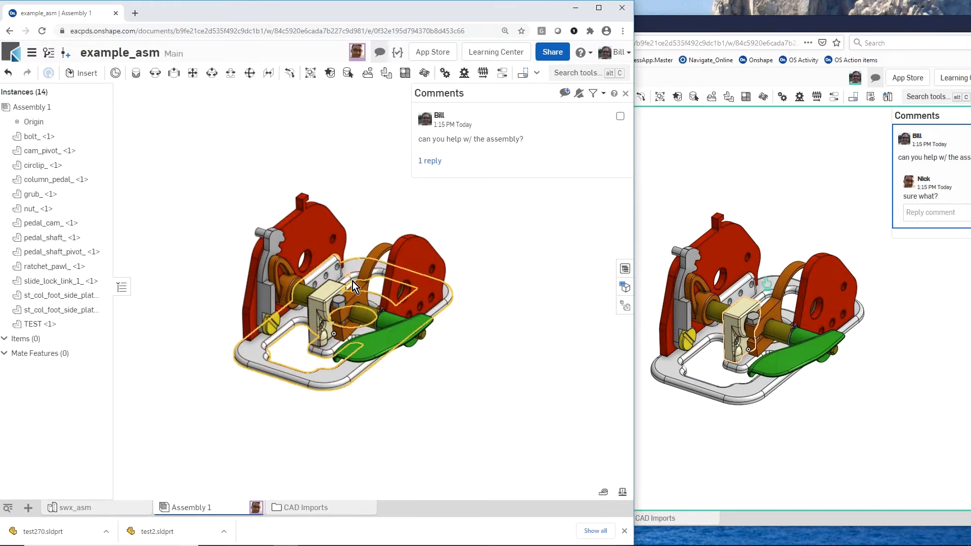
left_click(364, 312)
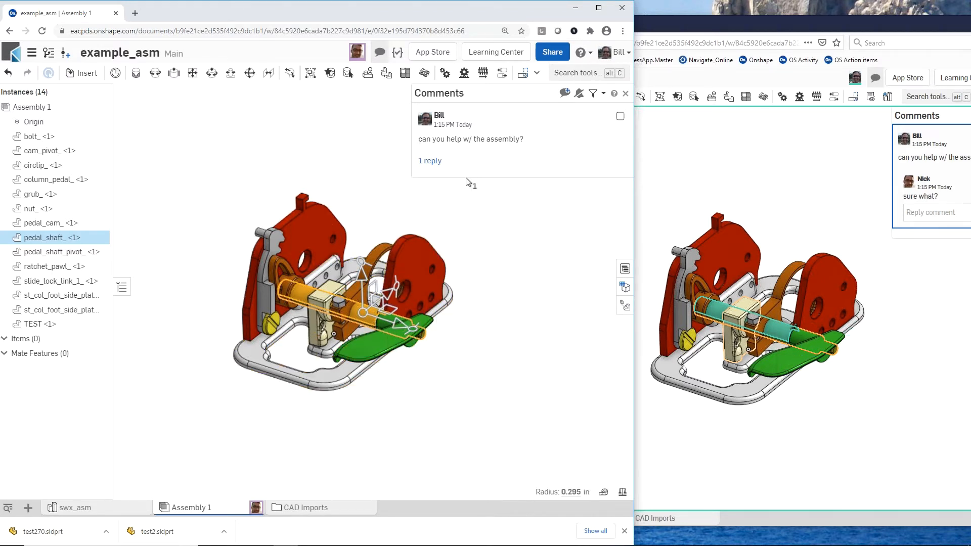
left_click(463, 225)
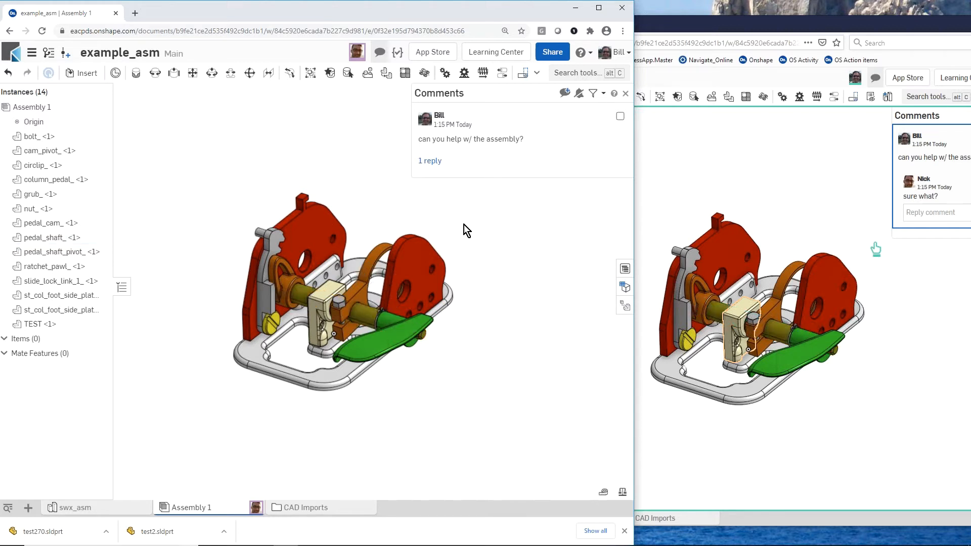
Return to the colleague's window, bring it fully into view, stop following the owner, and close the comments
left_click(728, 28)
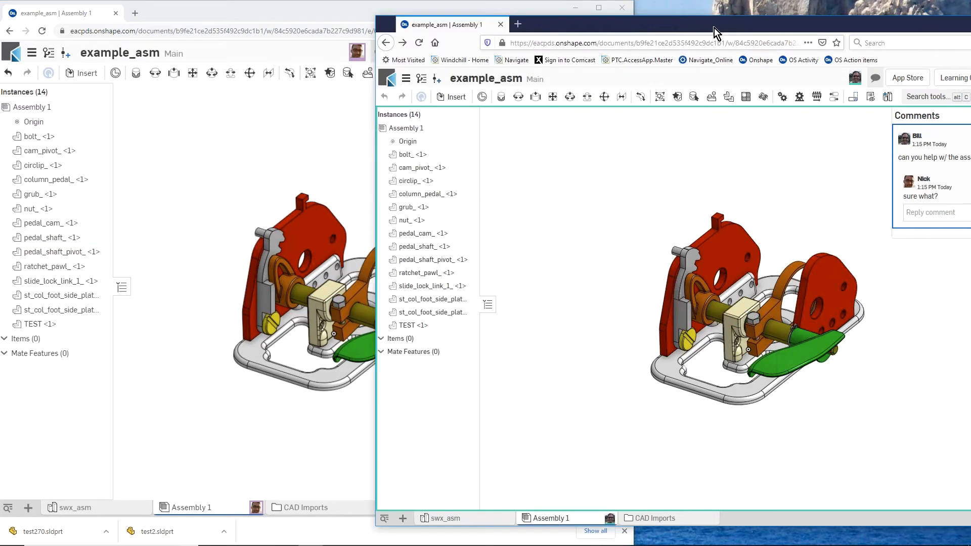
left_click_drag(596, 22, 445, 21)
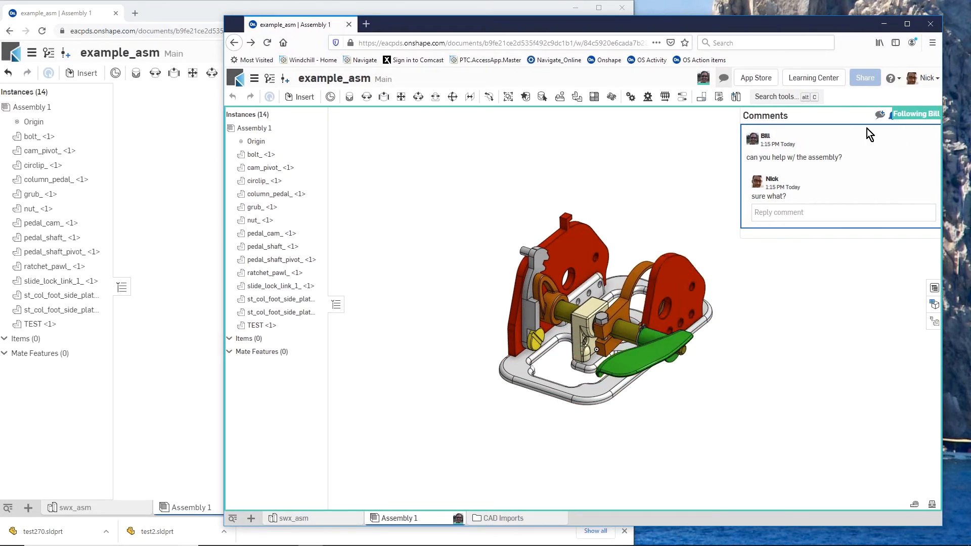
left_click(678, 171)
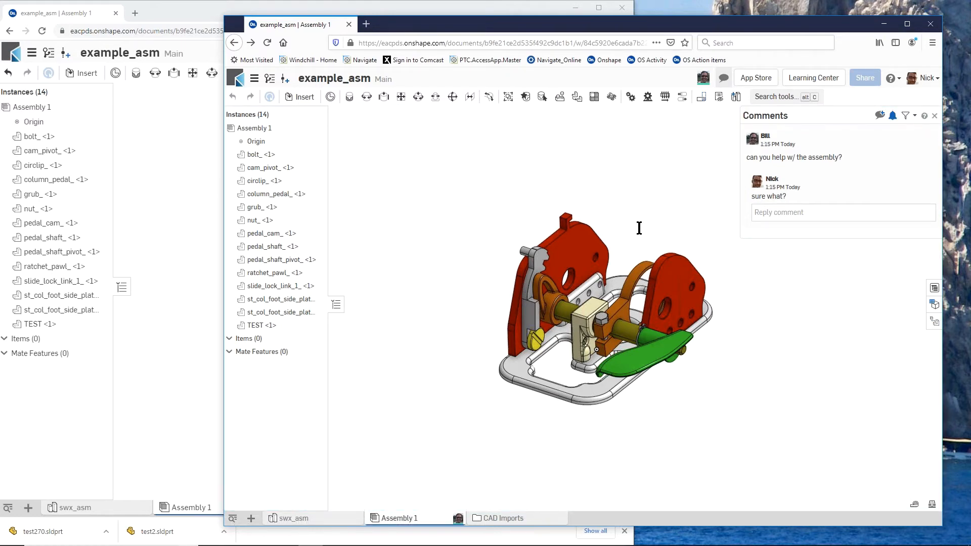
left_click(935, 116)
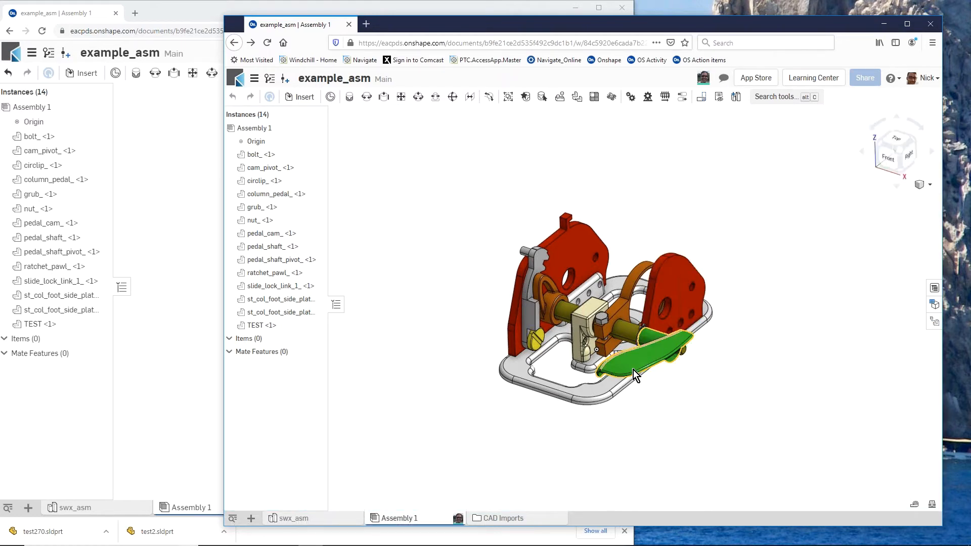
Select bolt_, circlip_, column_pedal_, grub_, pedal_cam_, pedal_shaft_ and slide_lock_link_1_, and hide all other instances
scroll(587, 349, "up", 5)
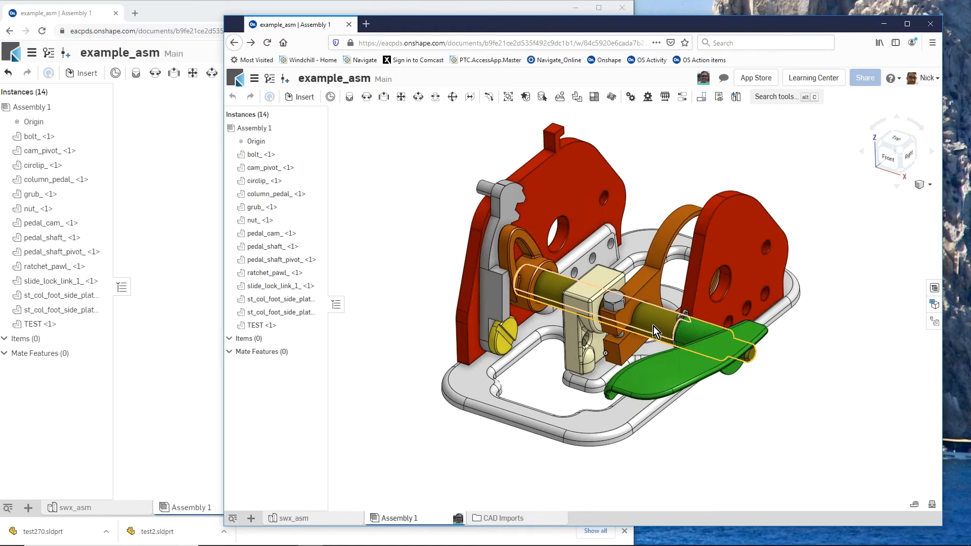
mouse_move(654, 326)
left_mouse_down()
mouse_move(661, 365)
mouse_move(655, 330)
left_mouse_up()
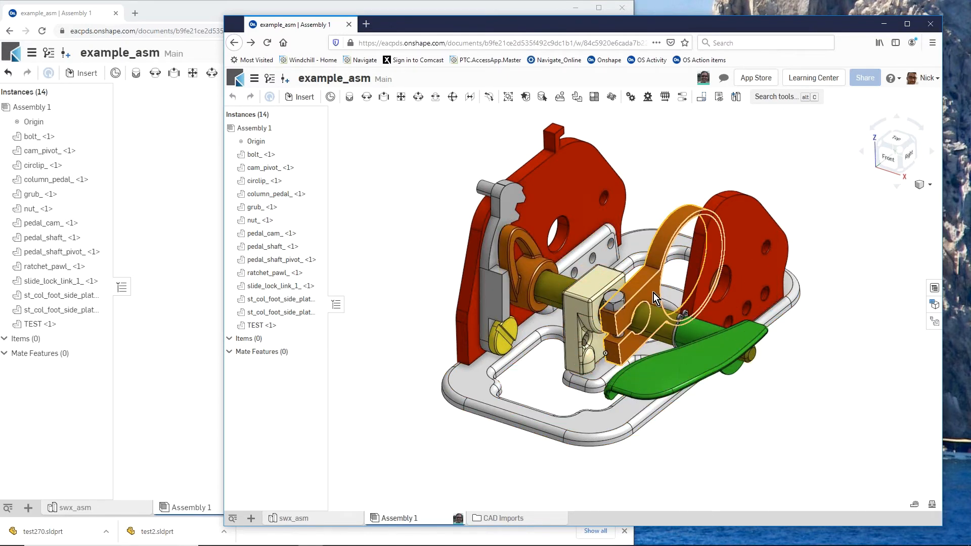
left_click(252, 156)
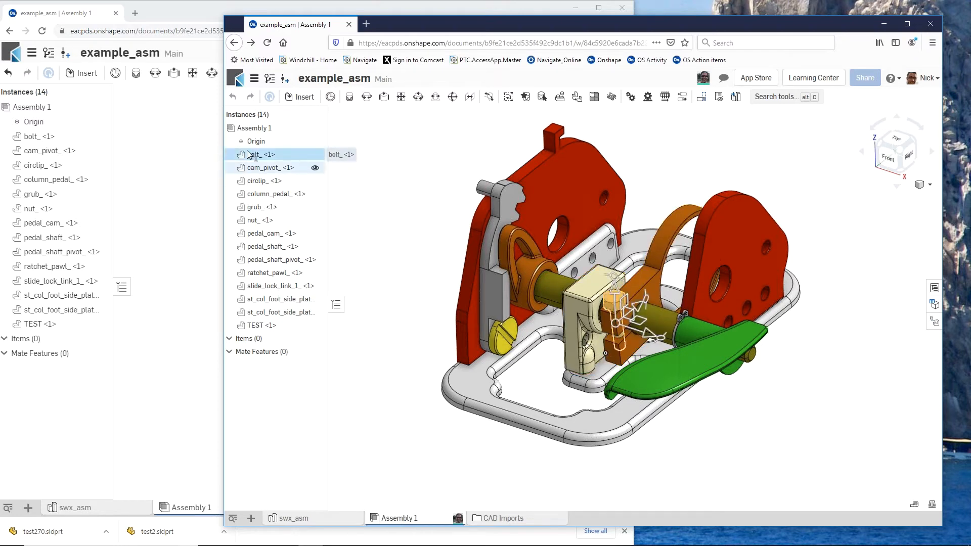
left_click(261, 183)
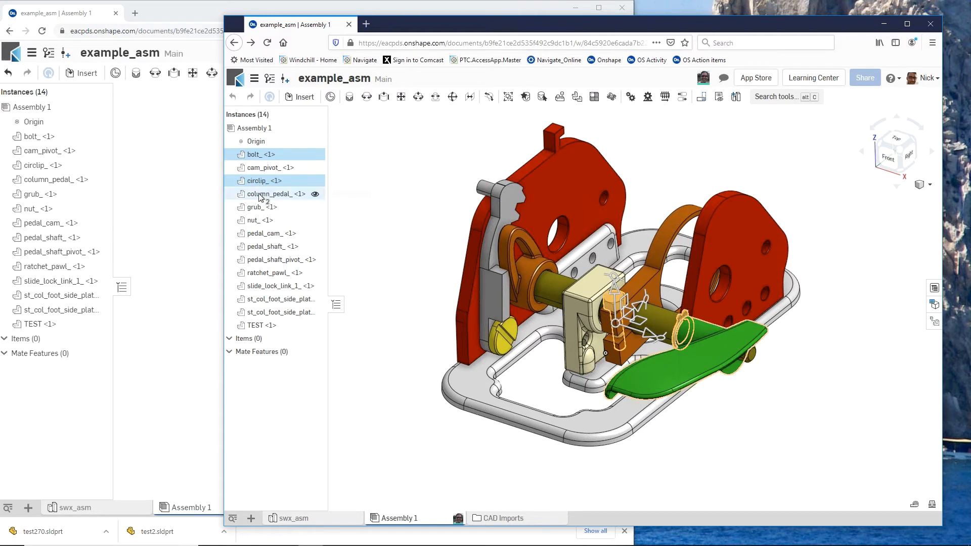
left_click(261, 194)
left_click(259, 207)
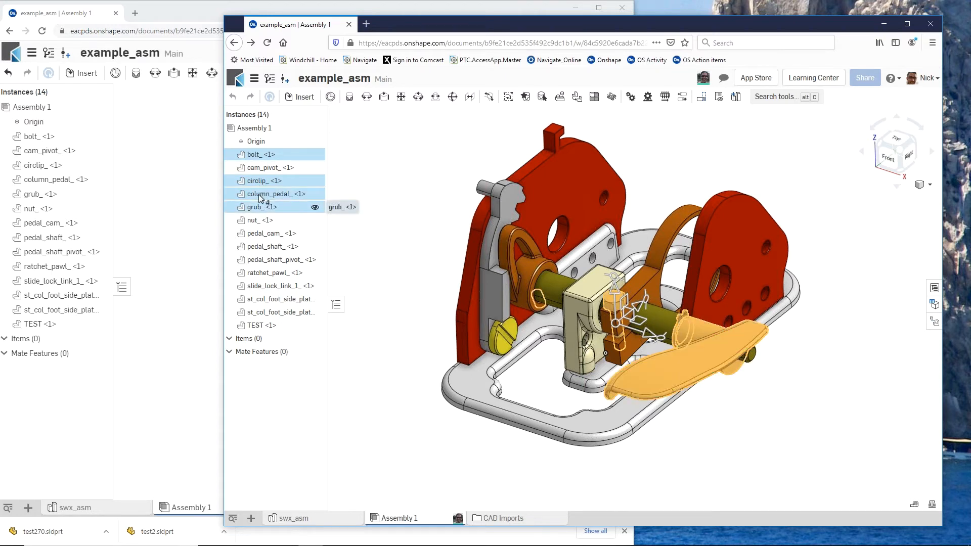
left_click(265, 234)
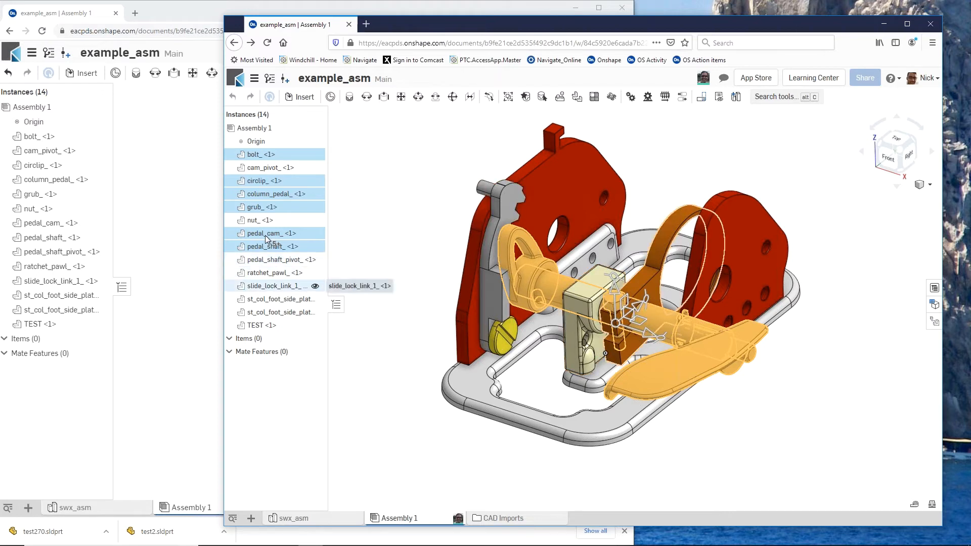
left_click(273, 286)
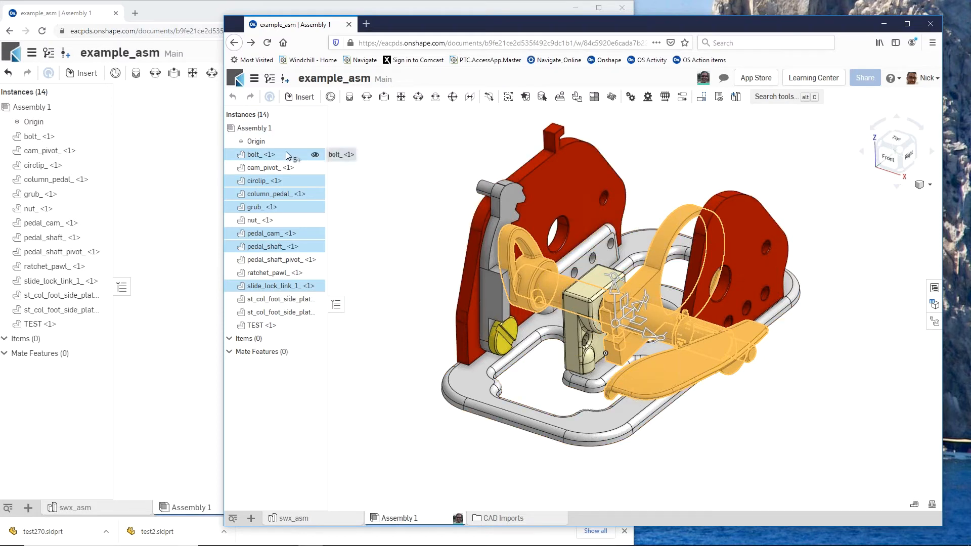
right_click(293, 157)
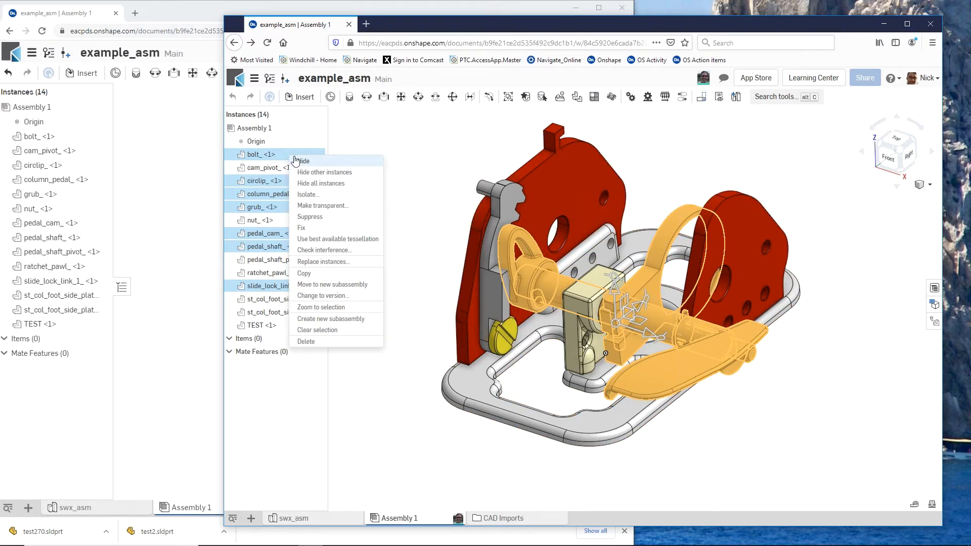
left_click(345, 173)
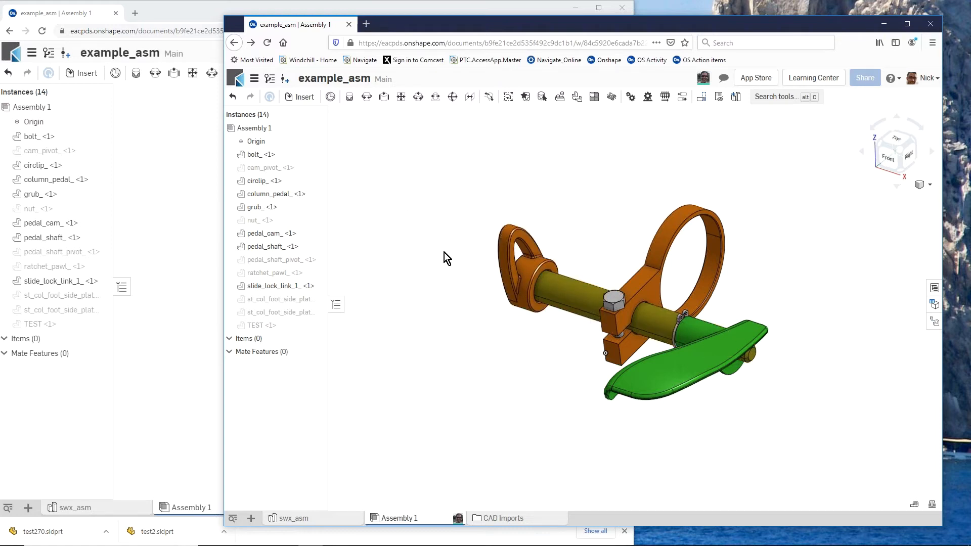
Select all the visible pedal and shaft instances and combine them with a Group mate feature
left_click_drag(459, 161, 820, 438)
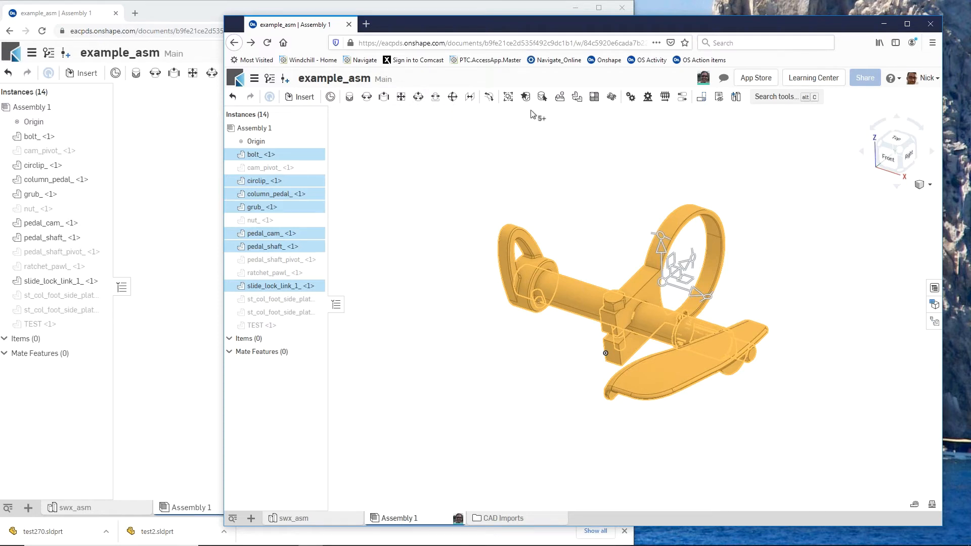
left_click(509, 97)
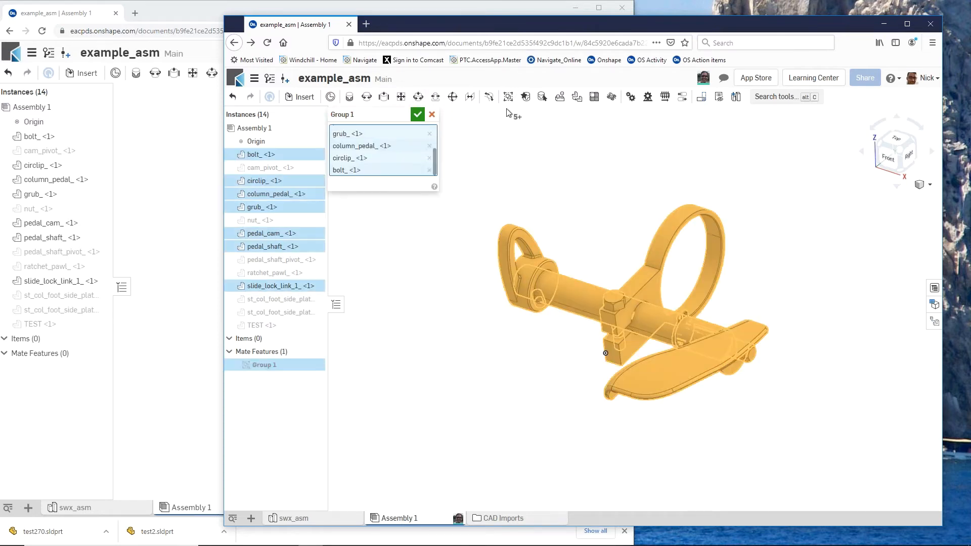
left_click(417, 116)
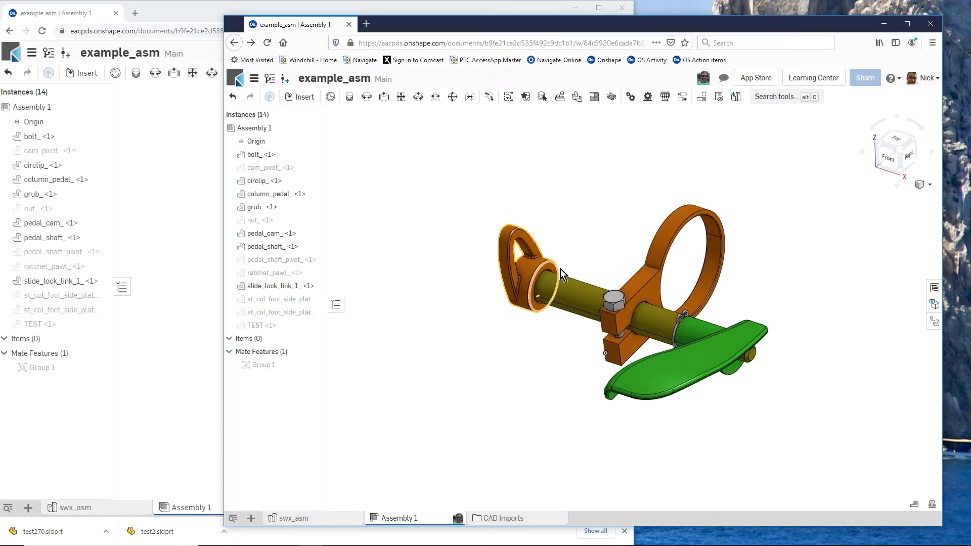
Select the instances from cam_pivot_ through TEST and show the hidden ones again
left_click(291, 168)
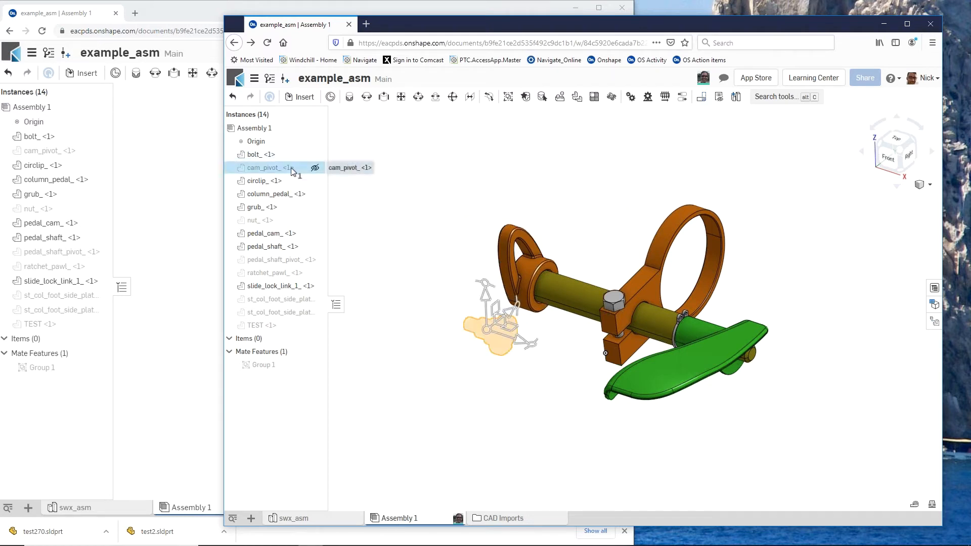
left_click(250, 329, "shift")
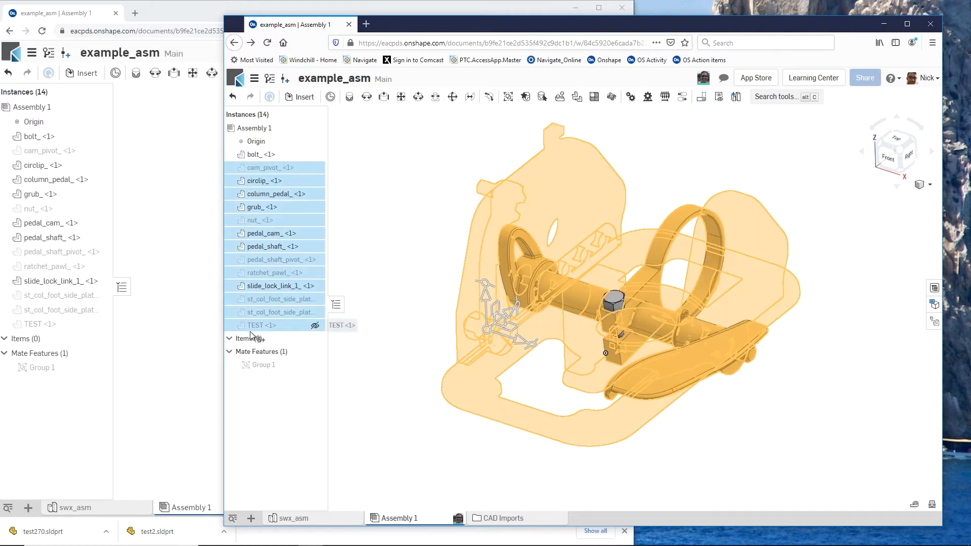
right_click(290, 168)
left_click(306, 177)
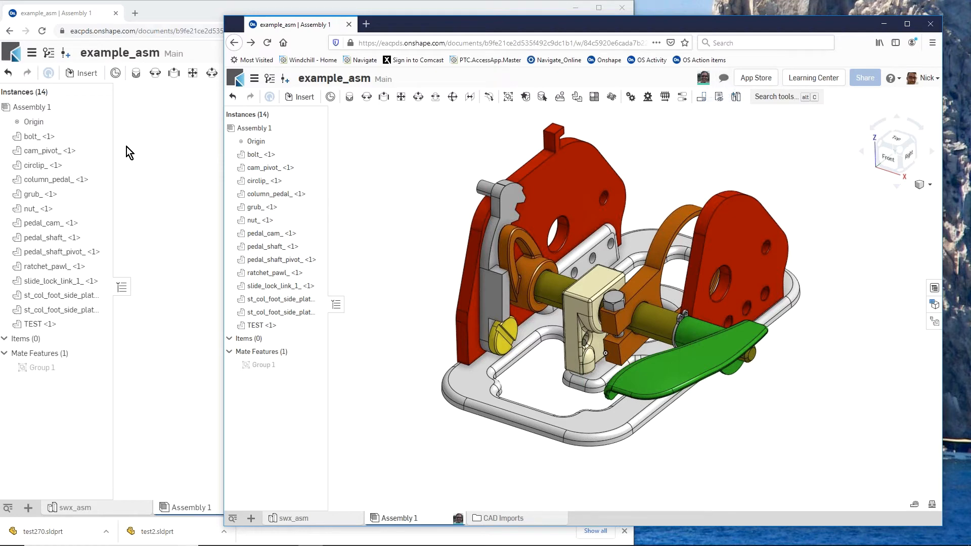
Switch back to the document owner's window and fix the TEST base plate in place
left_click(163, 166)
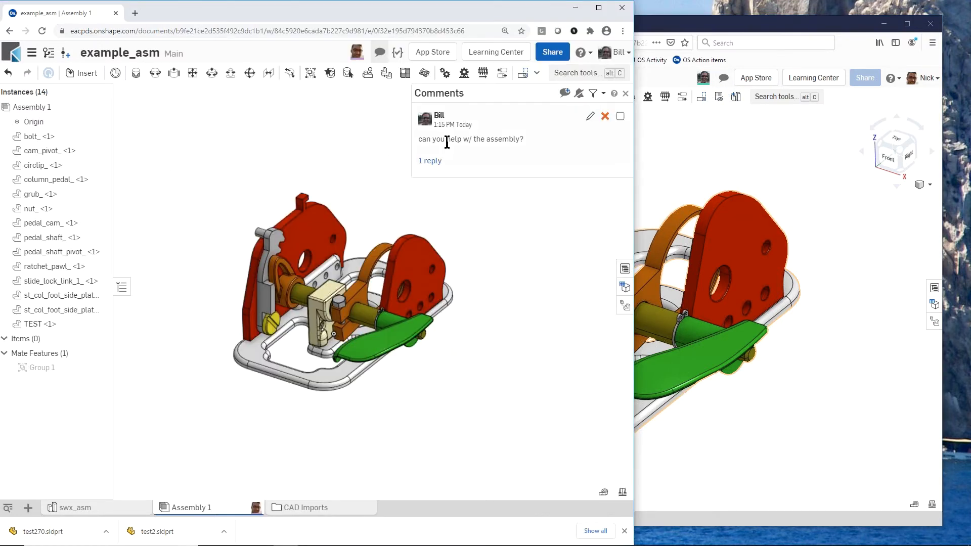
scroll(215, 350, "up", 3)
scroll(216, 347, "down", 3)
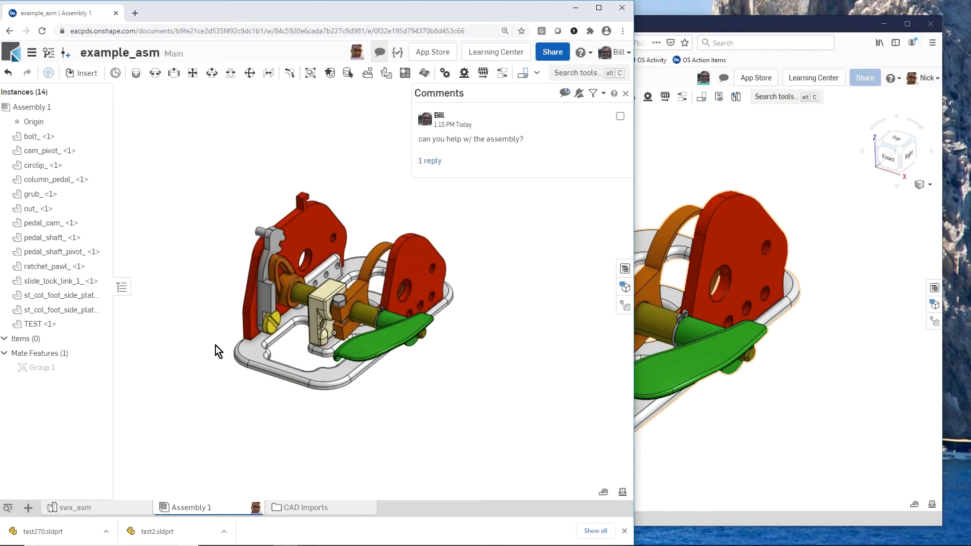
left_click(250, 348)
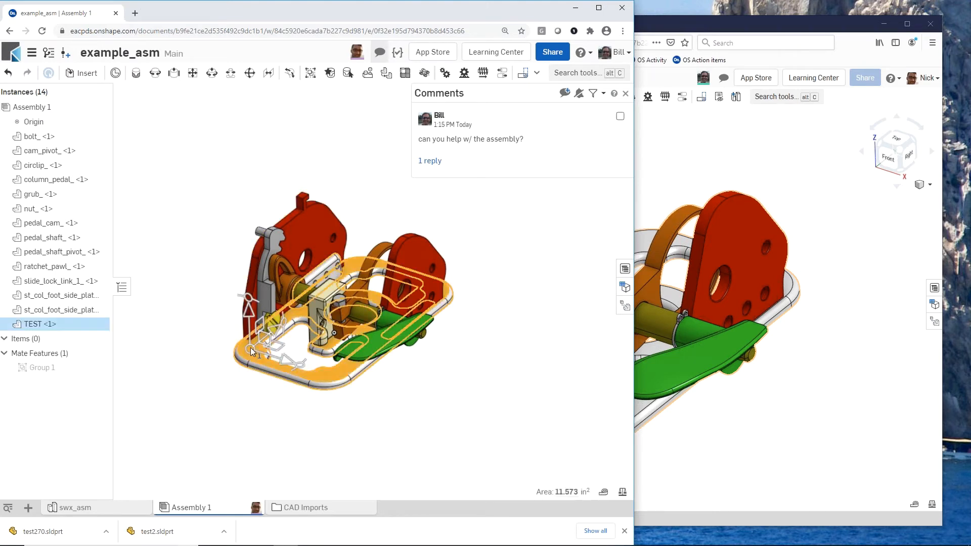
right_click(88, 329)
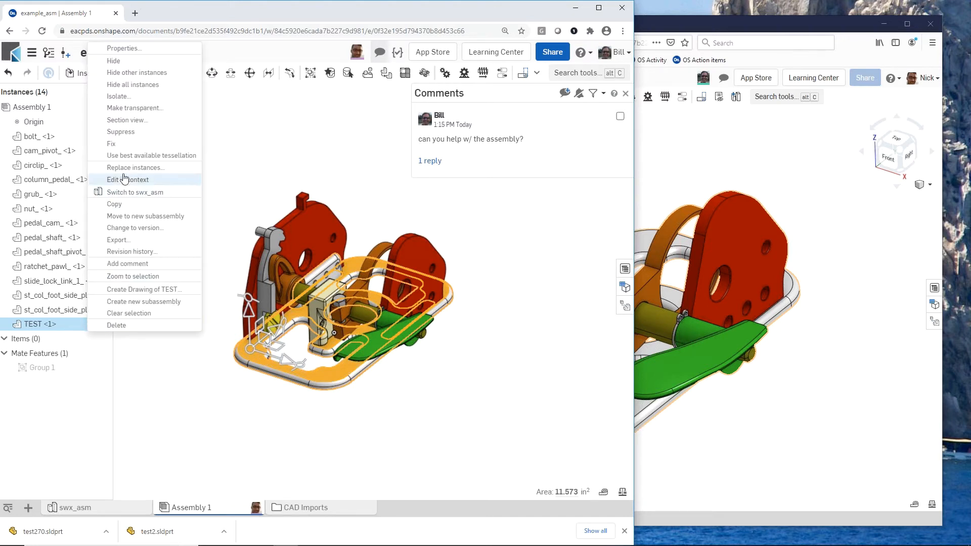
left_click(135, 145)
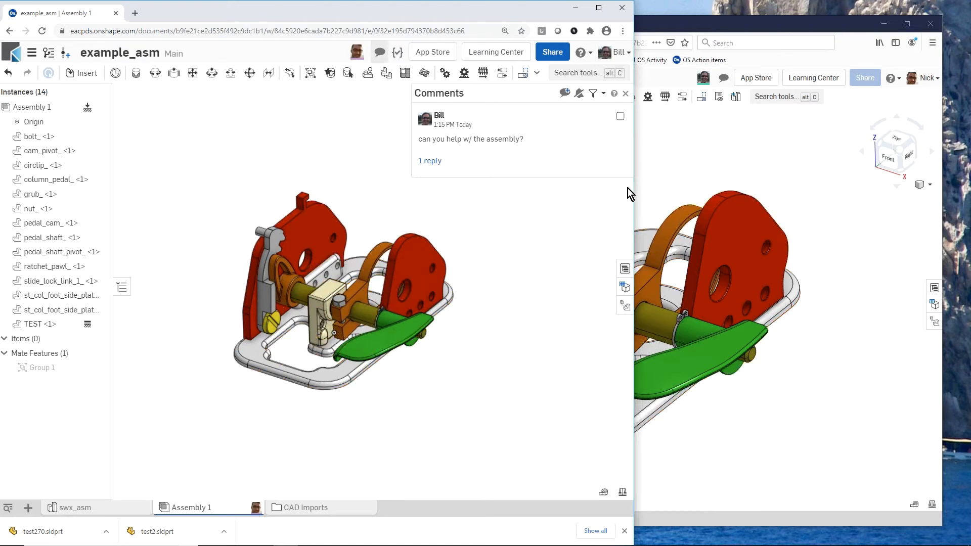
Widen the owner's window, close the comments, and move the grouped pedal shaft parts upward out of the frame
left_click_drag(633, 193, 753, 217)
scroll(290, 232, "up", 2)
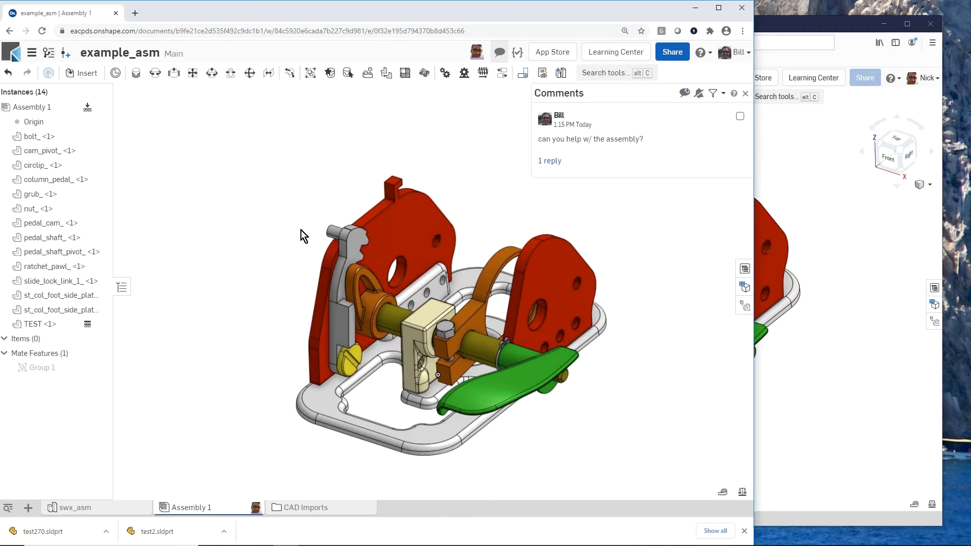
left_click(746, 93)
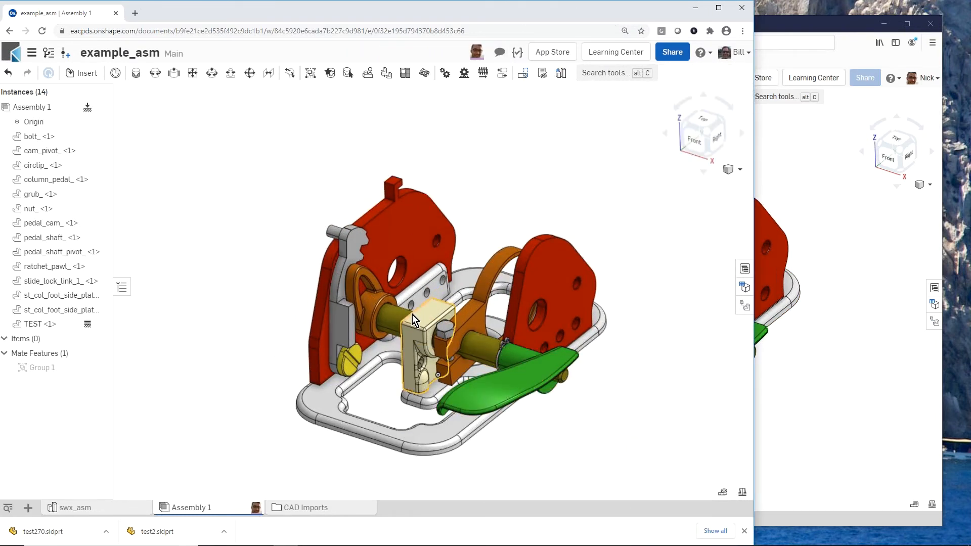
left_click_drag(401, 315, 406, 232)
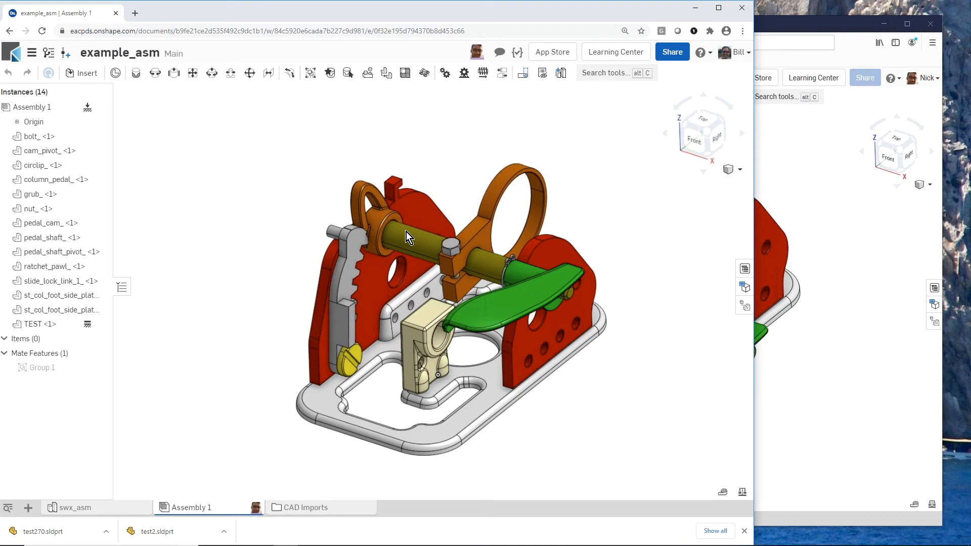
Undo the last pedal shaft move and hide bolt_, circlip_, column_pedal_, grub_, pedal_cam_, pedal_shaft_ and slide_lock_link_1_
left_click(9, 73)
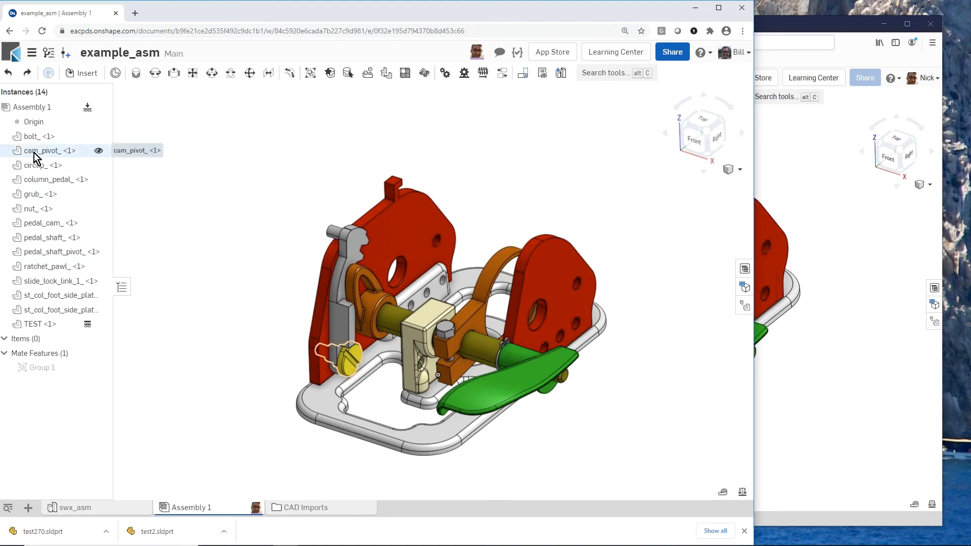
left_click(31, 136)
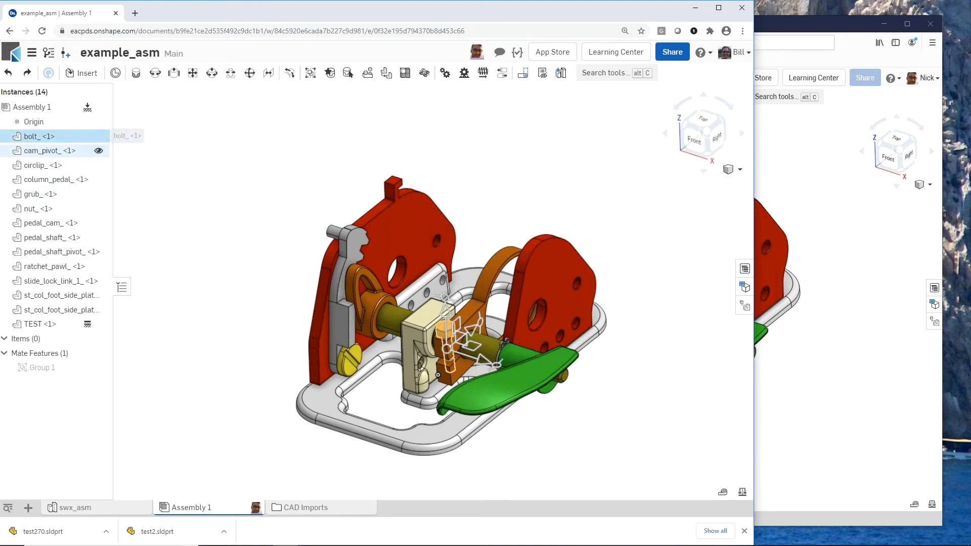
left_click(43, 166)
left_click(48, 180)
left_click(40, 195)
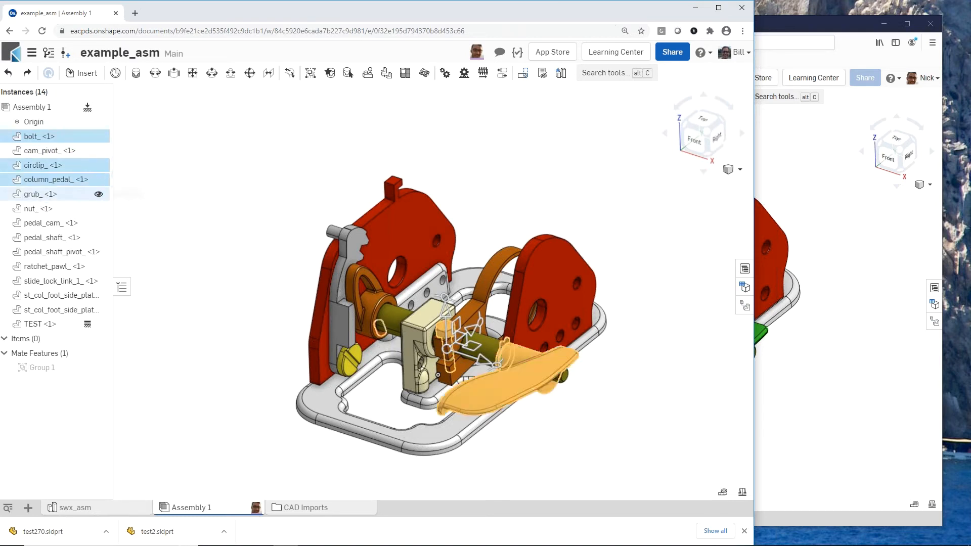
left_click(52, 224)
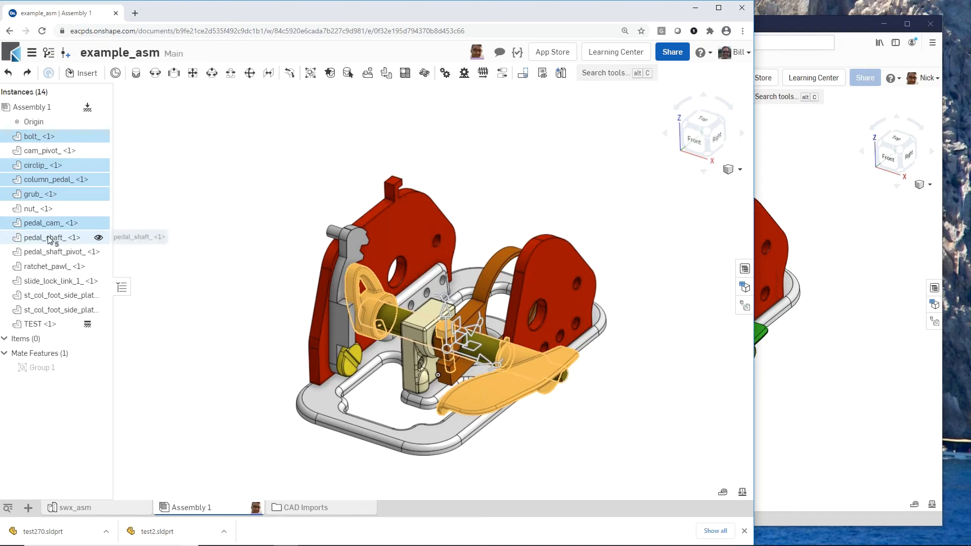
left_click(52, 238)
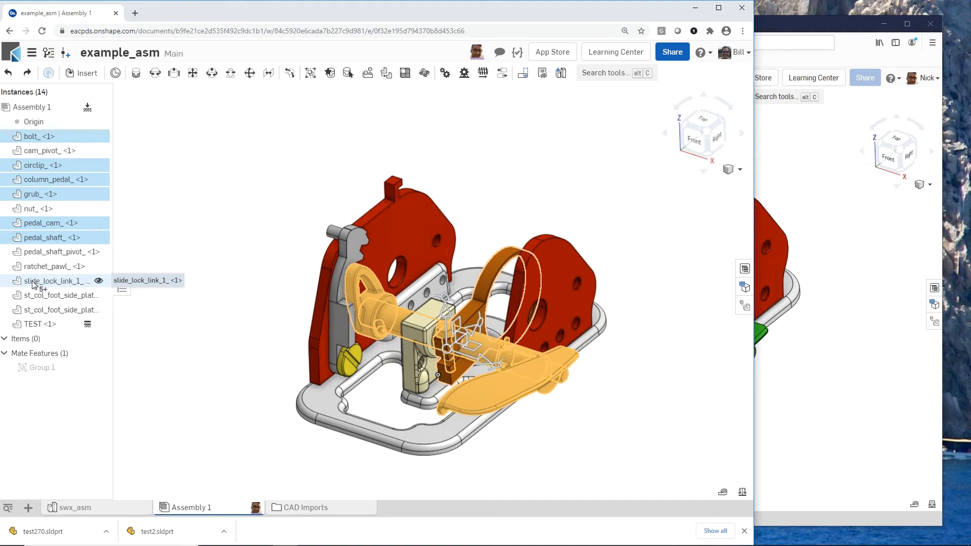
left_click(33, 284)
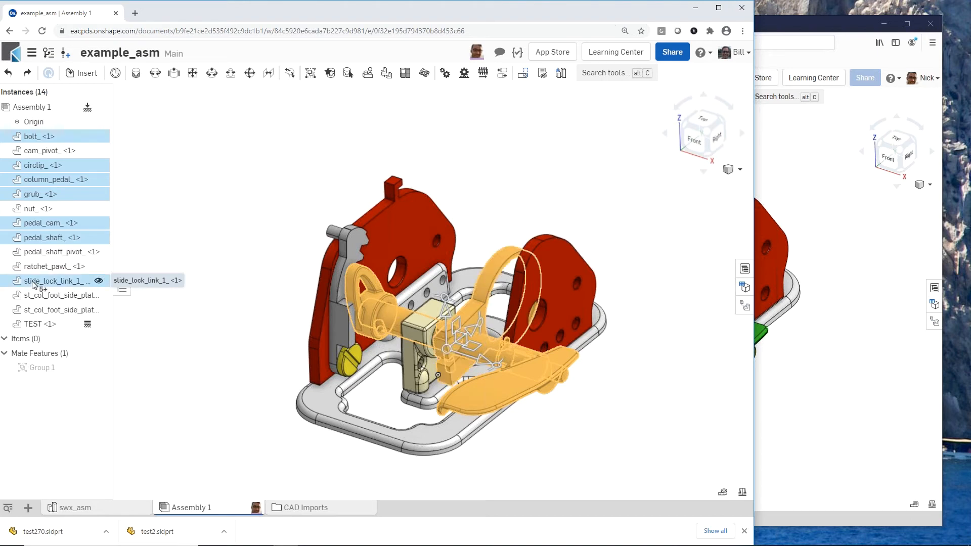
right_click(73, 164)
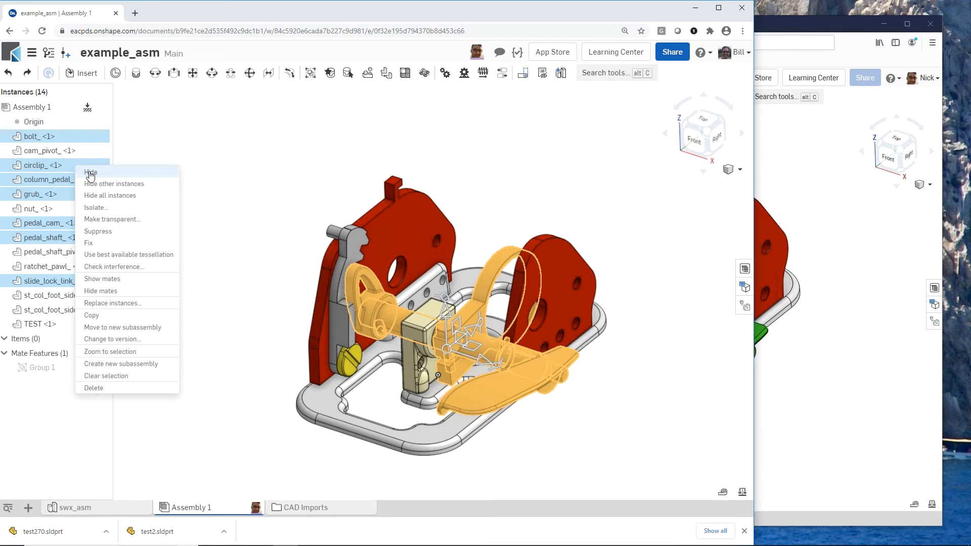
left_click(90, 174)
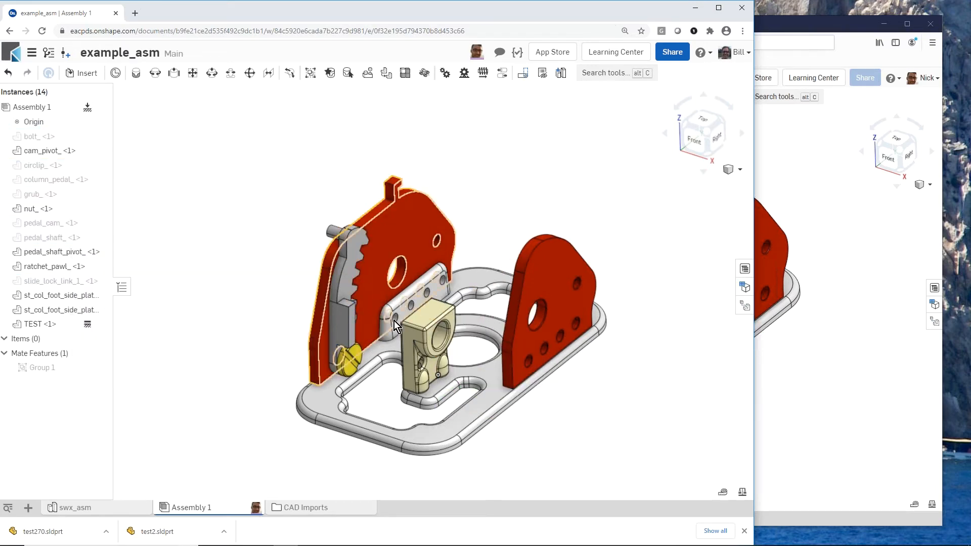
Hide the ratchet_pawl_ instance beside the side plate and clear the selection
left_click(345, 318)
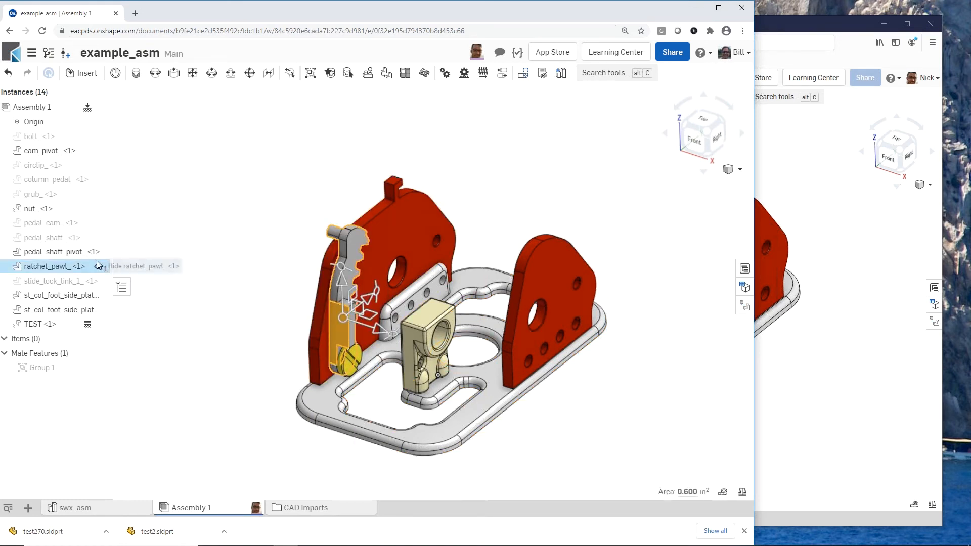
left_click(99, 265)
left_click(239, 299)
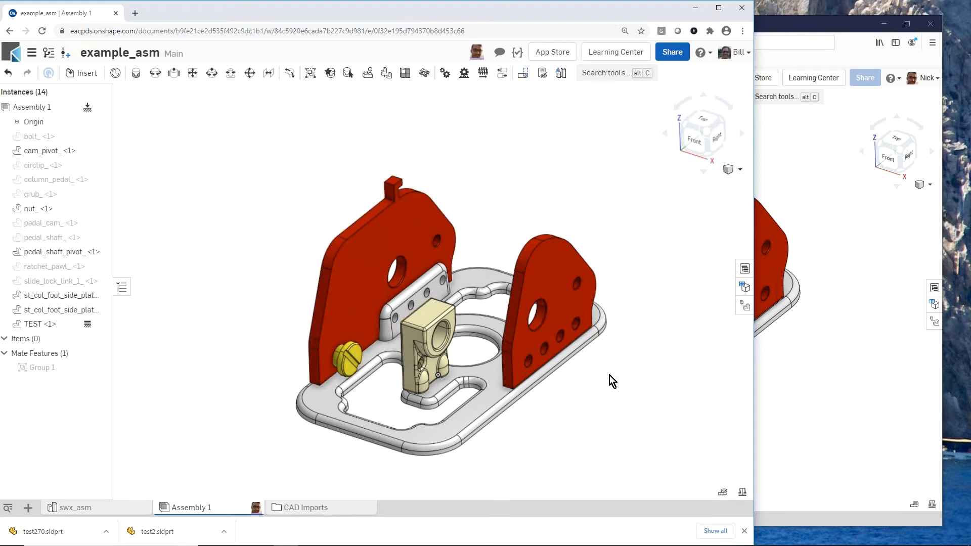
Combine all the visible instances, including TEST, the side plates, nut_, cam_pivot_ and pedal_shaft_pivot_, with a Group mate feature
left_click_drag(605, 453, 265, 177)
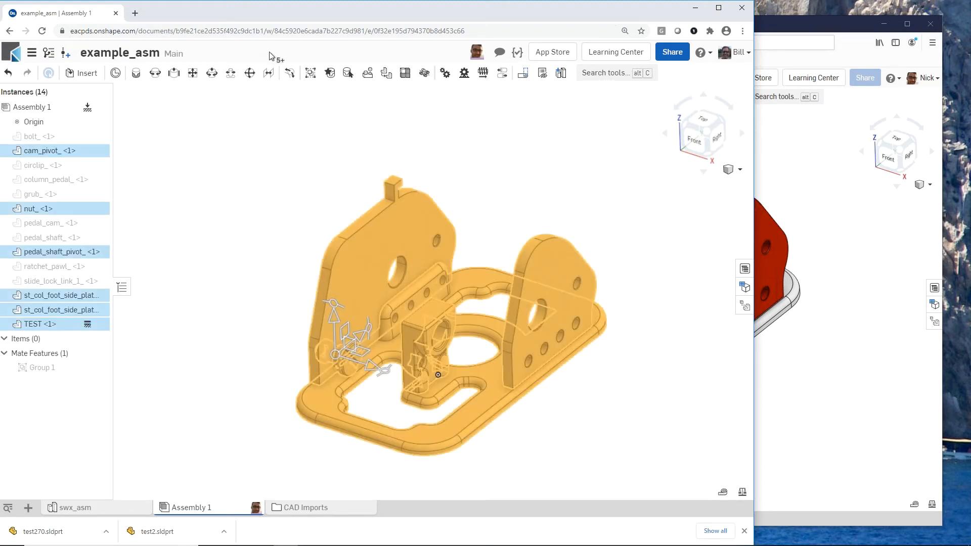
left_click(309, 74)
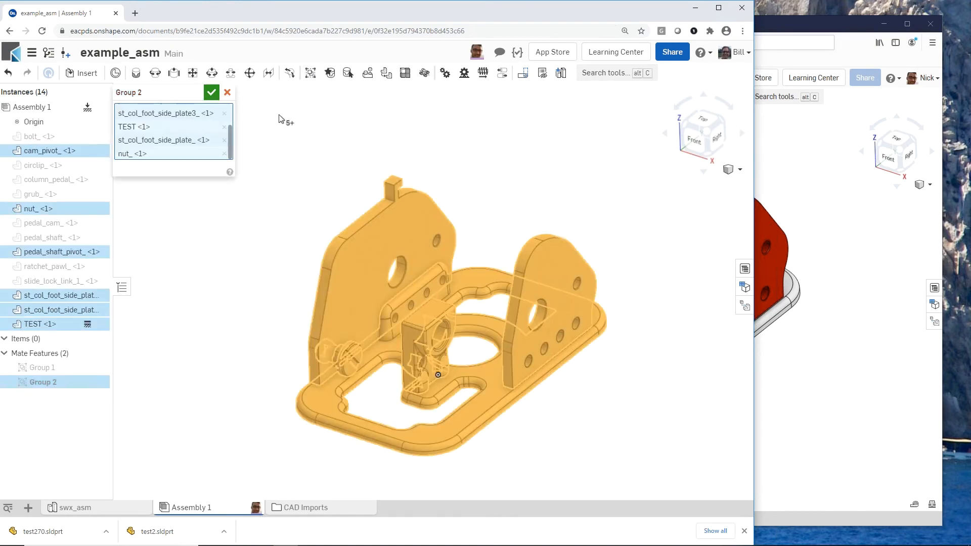
left_click(212, 93)
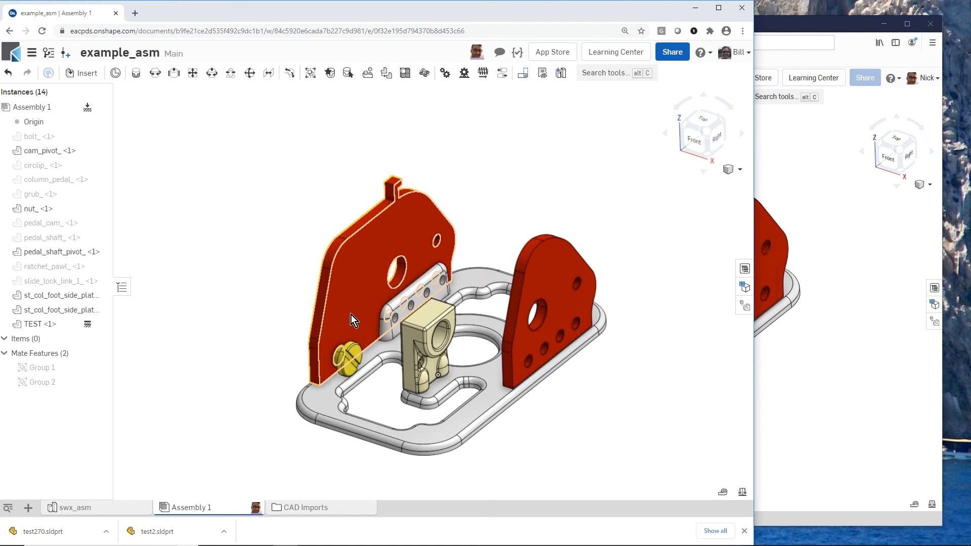
Select all instances from bolt_ through TEST and show the hidden ones again
left_click(45, 137)
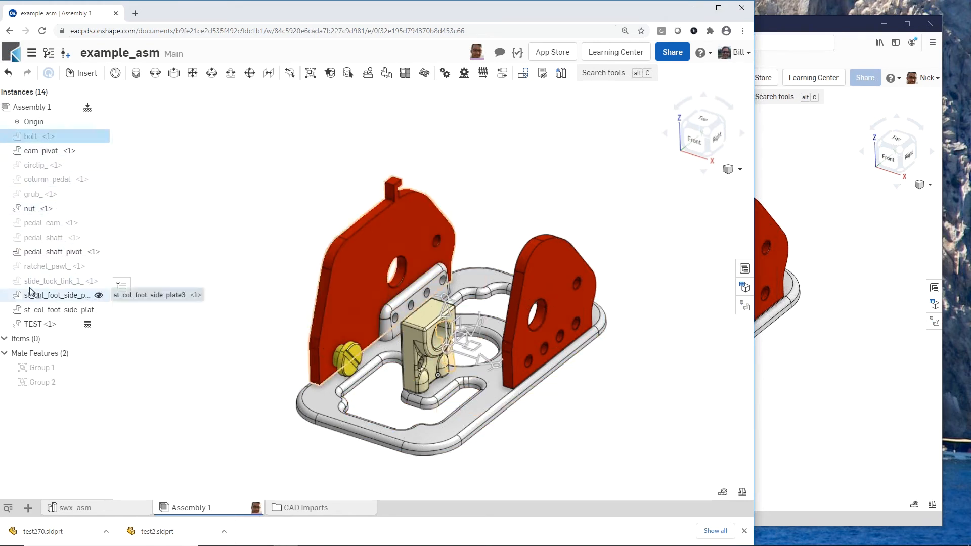
left_click(39, 324, "shift")
right_click(56, 136)
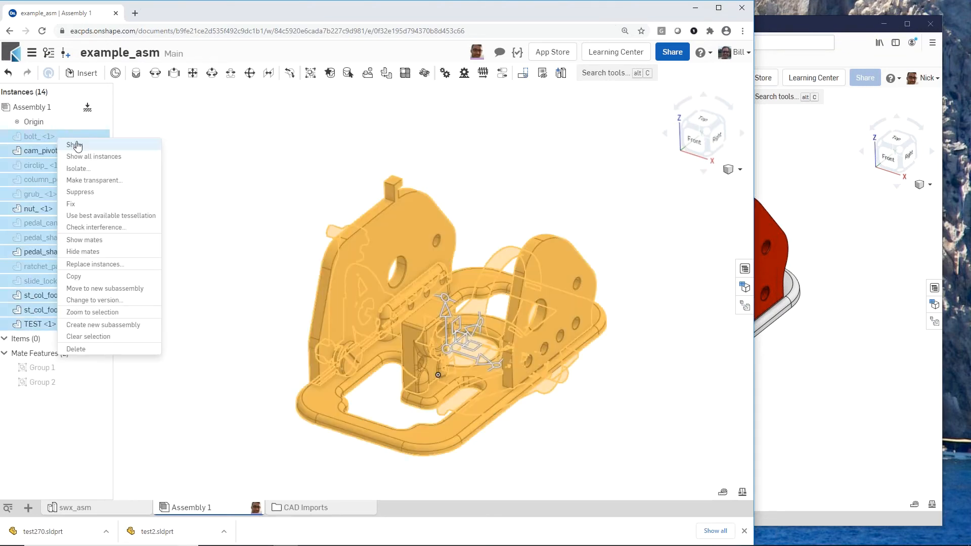
left_click(74, 145)
mouse_move(257, 340)
right_mouse_down()
mouse_move(272, 326)
mouse_move(253, 338)
right_mouse_up()
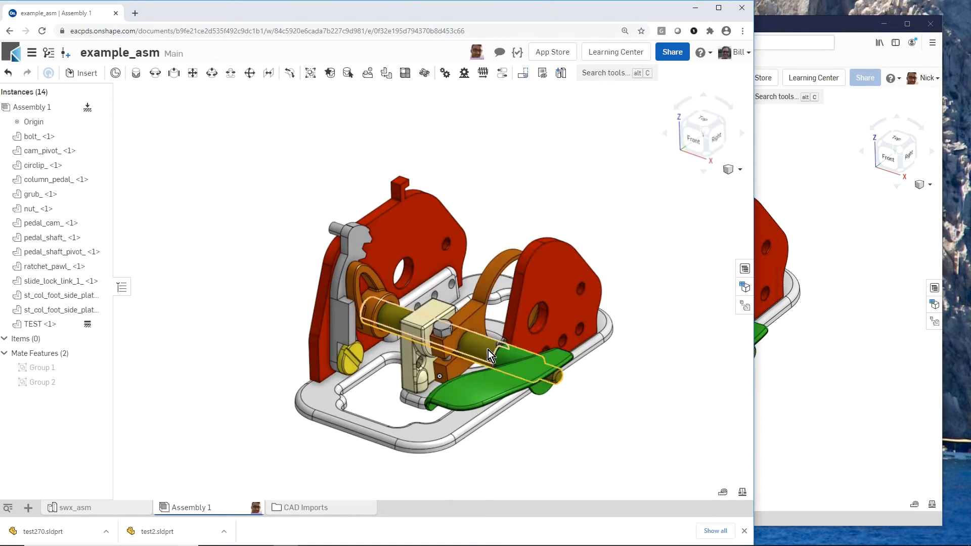
Hide the yellow cam_pivot_ screw to expose the ratchet pawl's lower hole
left_click_drag(475, 360, 427, 336)
scroll(338, 329, "up", 5)
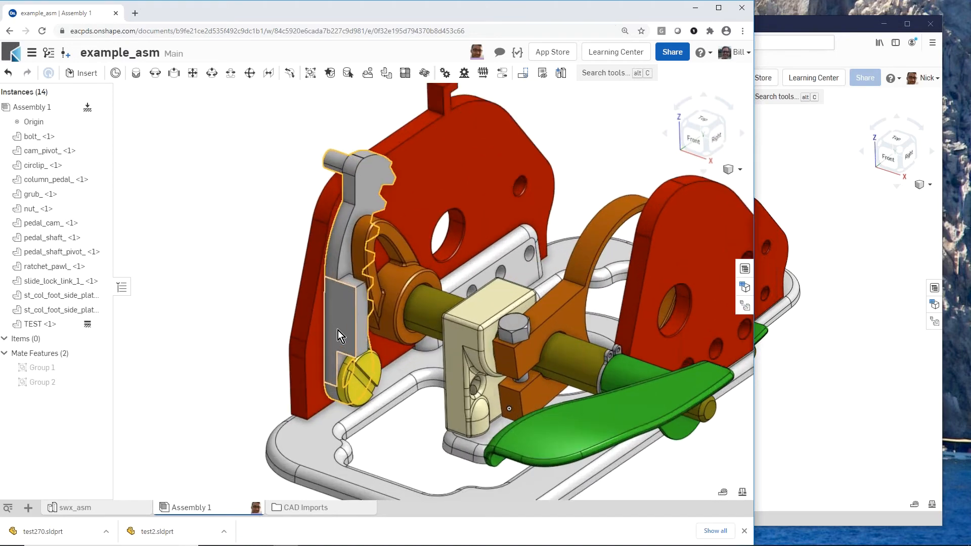
left_click(361, 393)
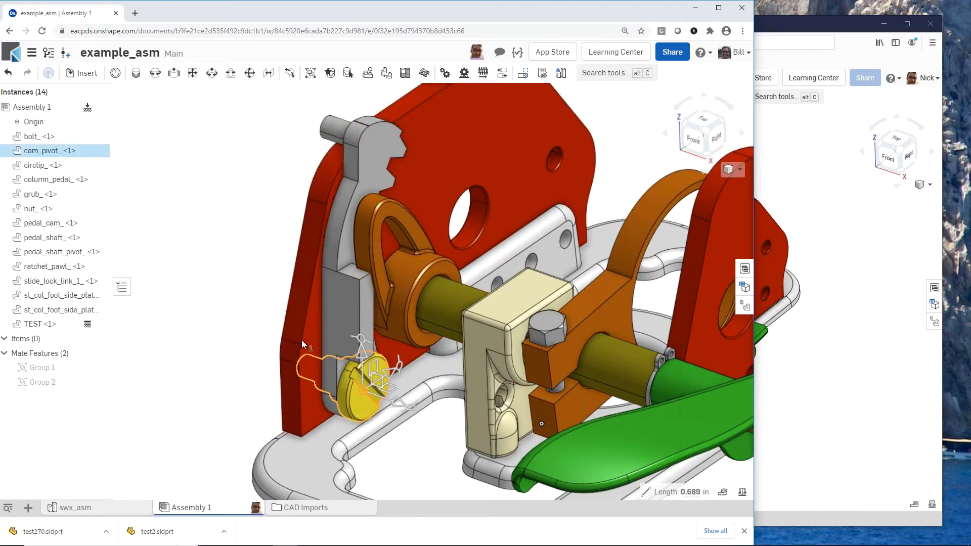
left_click(99, 151)
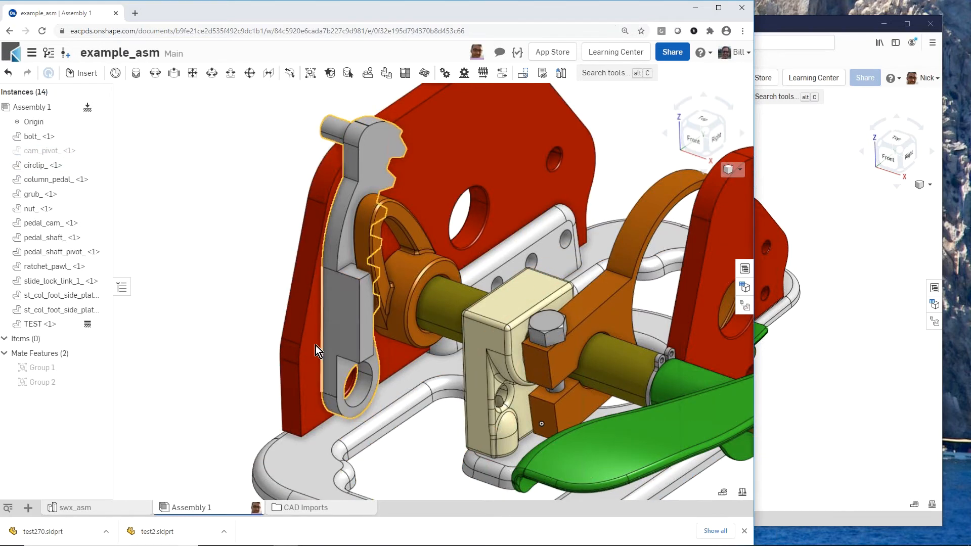
Add a Revolute mate between the ratchet pawl's lower hole and the matching hole in the red side plate
scroll(328, 398, "up", 2)
scroll(328, 399, "up", 2)
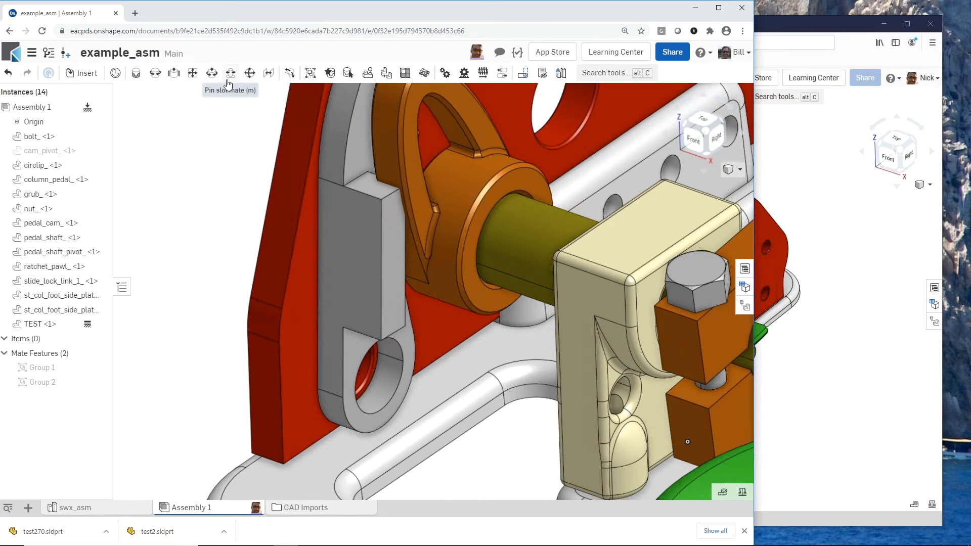
left_click(156, 74)
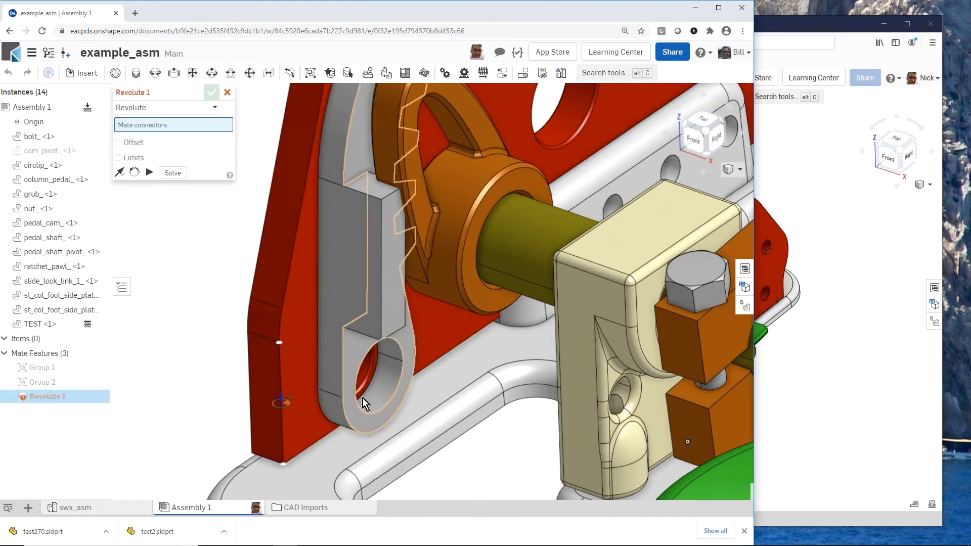
scroll(369, 391, "up", 5)
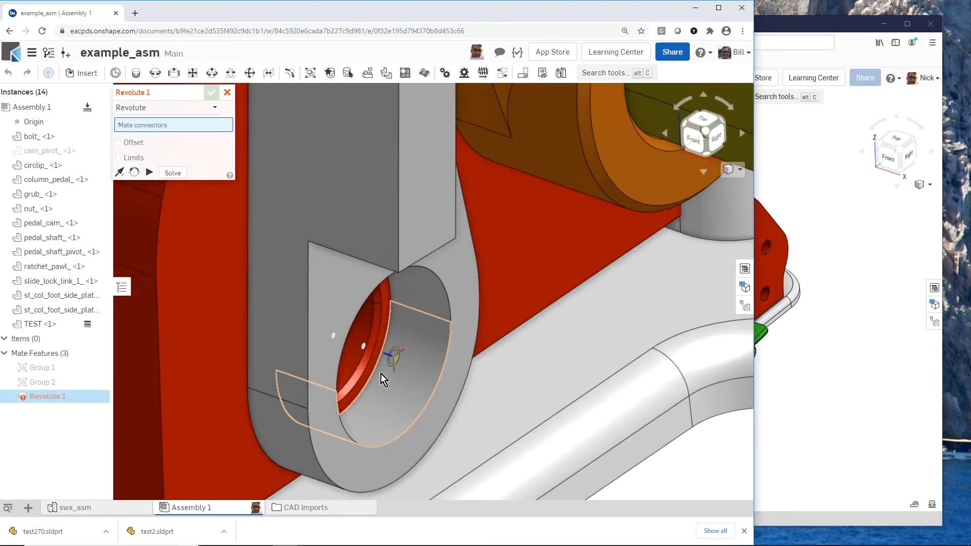
right_click_drag(385, 388, 376, 387)
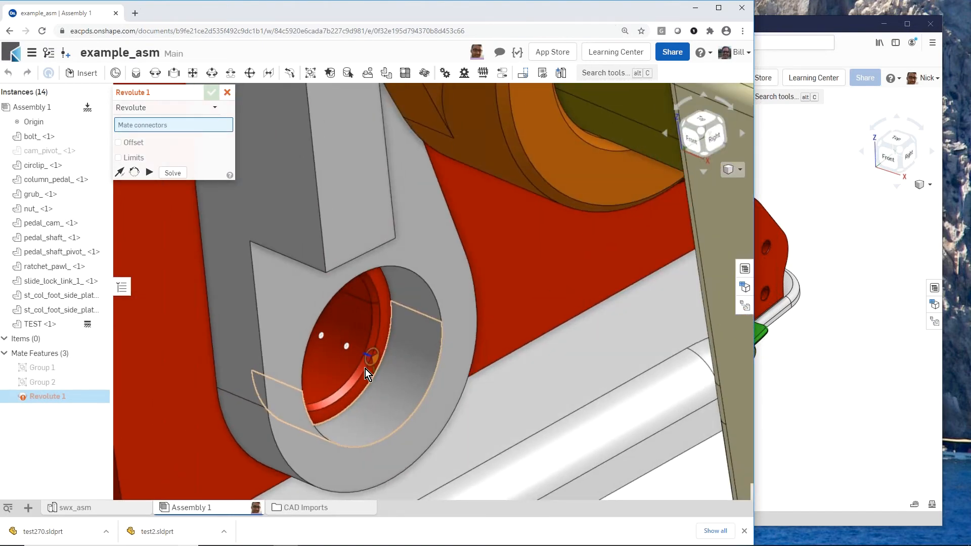
left_click(333, 341)
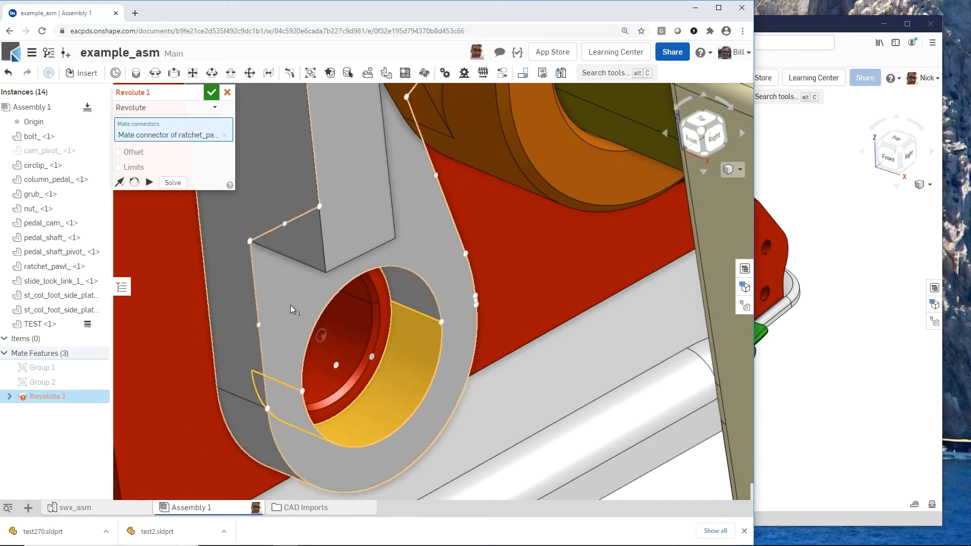
right_click_drag(290, 305, 492, 271)
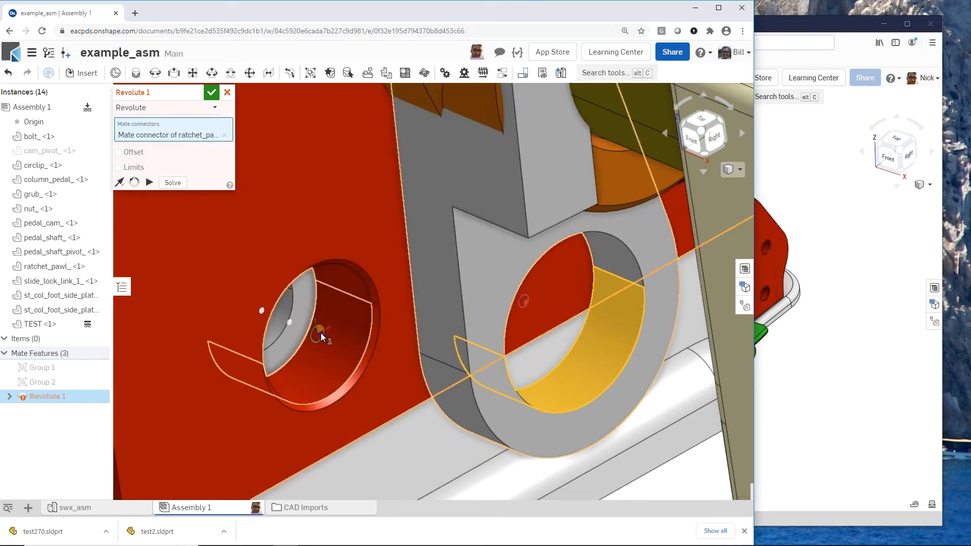
left_click(321, 333)
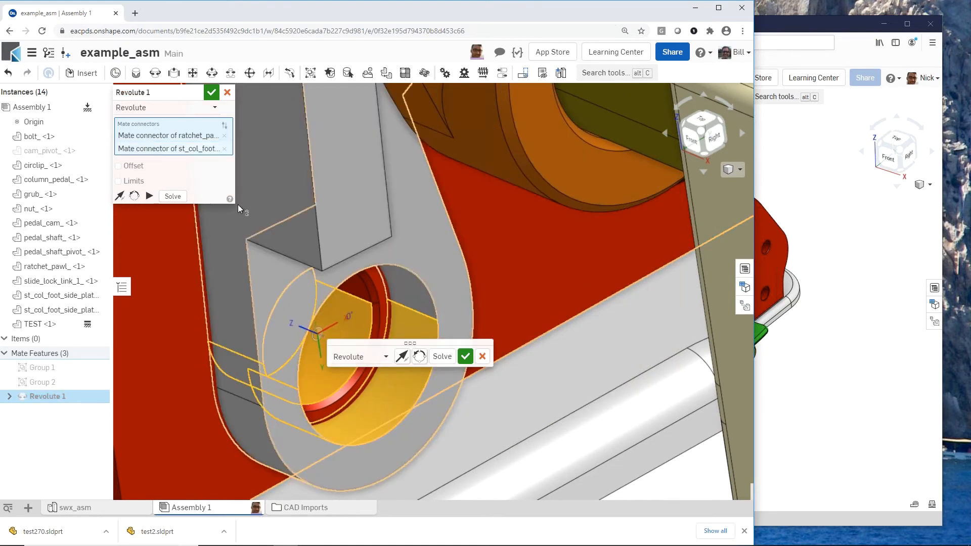
left_click(213, 94)
Test the ratchet pawl's rotation about its revolute joint and undo the movement
scroll(344, 326, "down", 5)
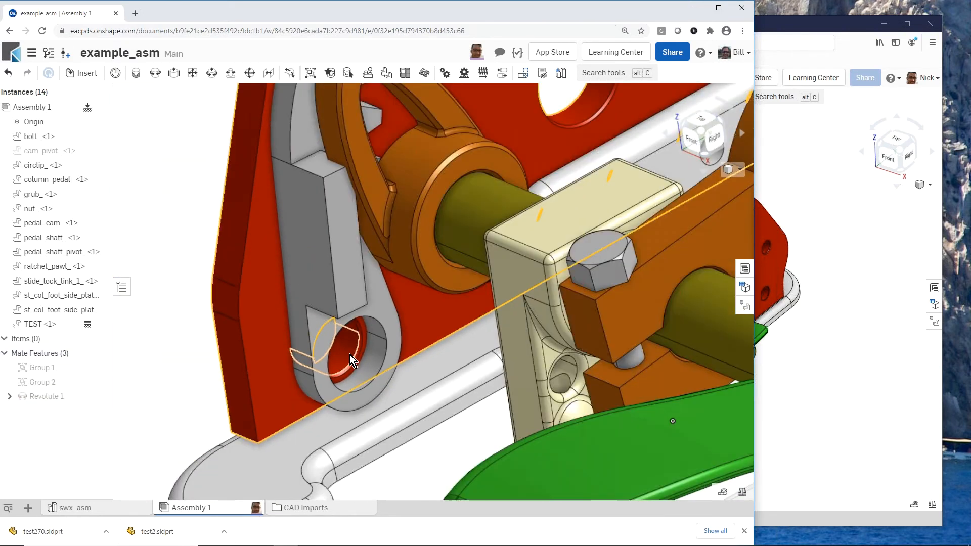
left_click_drag(320, 249, 297, 276)
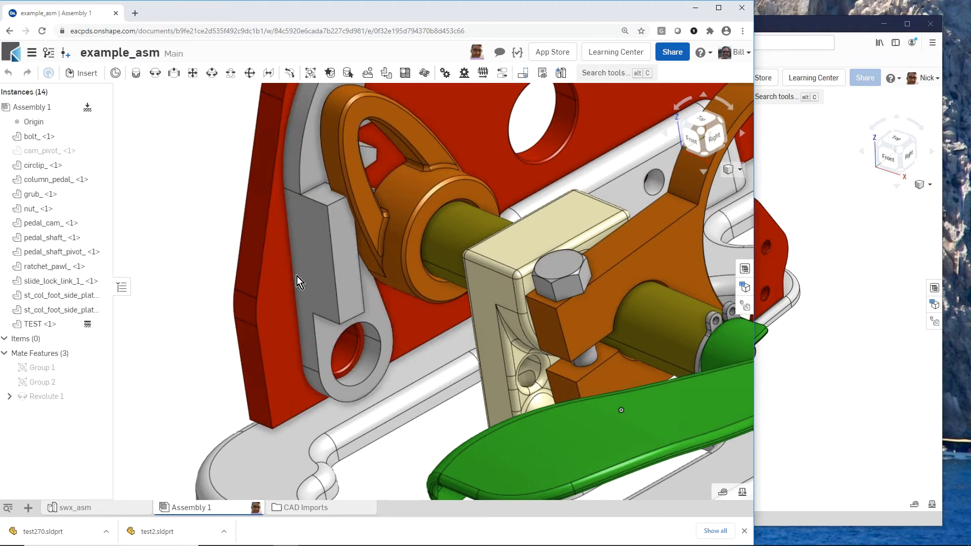
left_click_drag(210, 319, 278, 192)
left_click(200, 320)
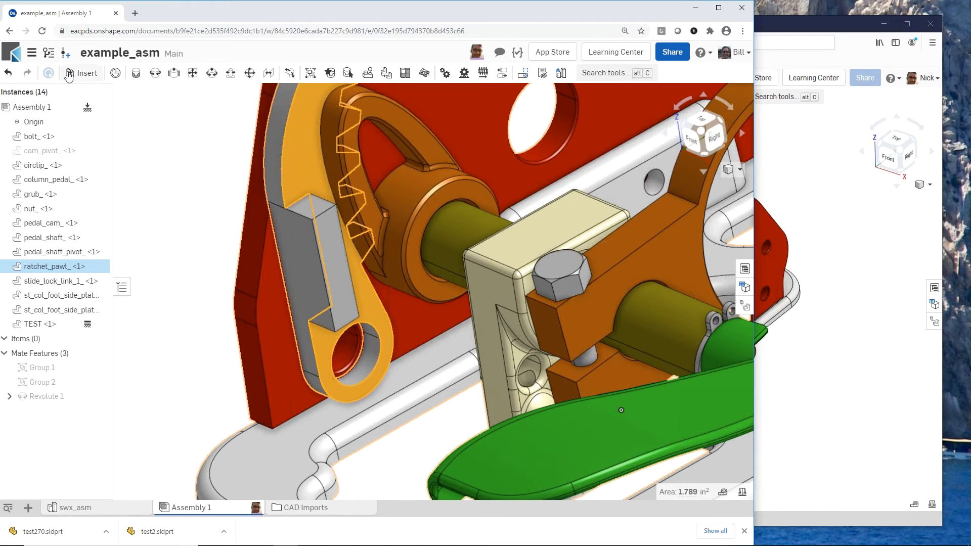
left_click(8, 73)
left_click(8, 73)
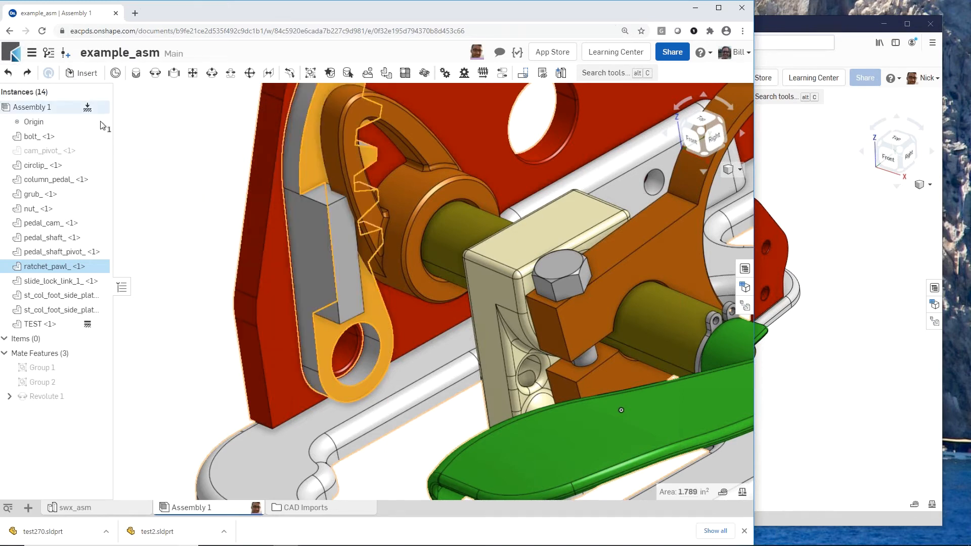
left_click(177, 208)
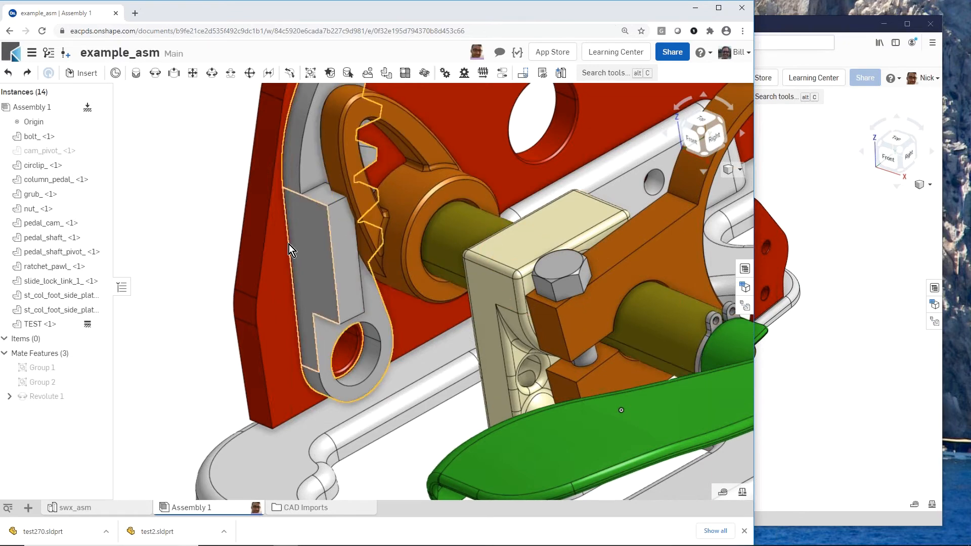
Add a Revolute mate between the olive pedal shaft and the large bore of the cream pivot block
scroll(290, 244, "down", 6)
right_click_drag(400, 341, 411, 350)
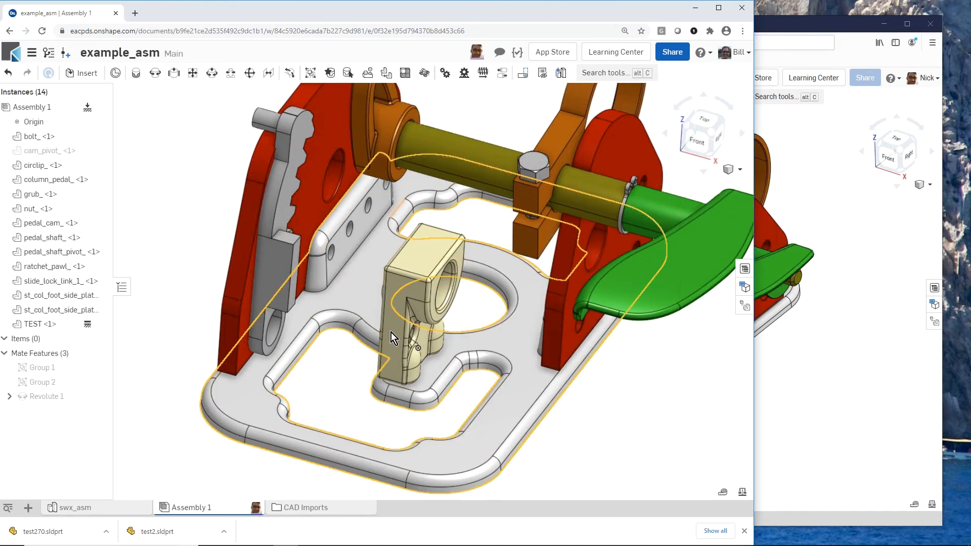
left_click(156, 73)
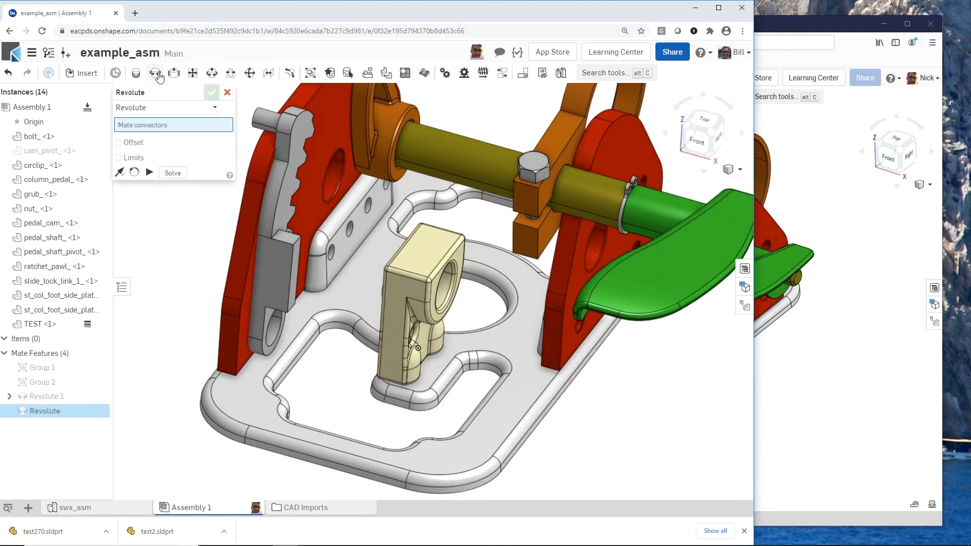
left_click(499, 168)
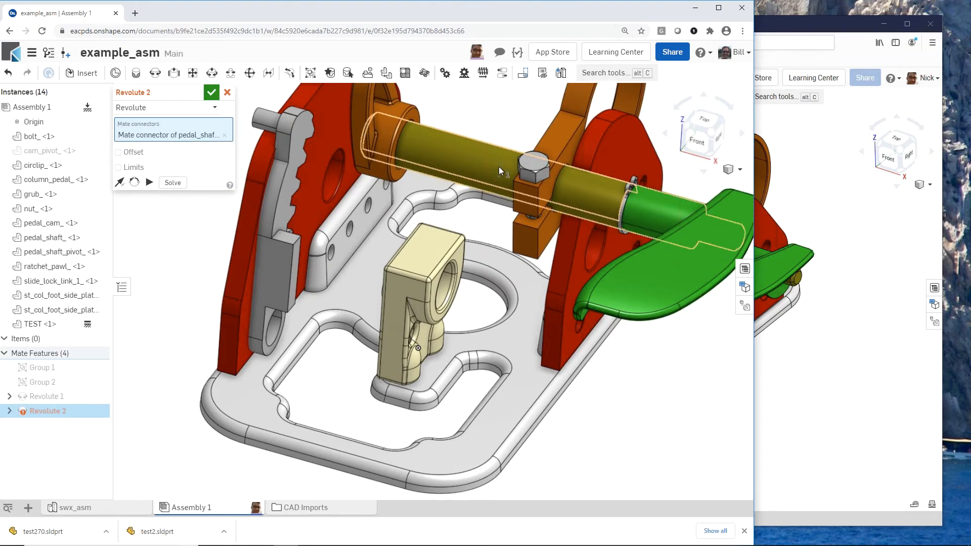
scroll(432, 295, "up", 5)
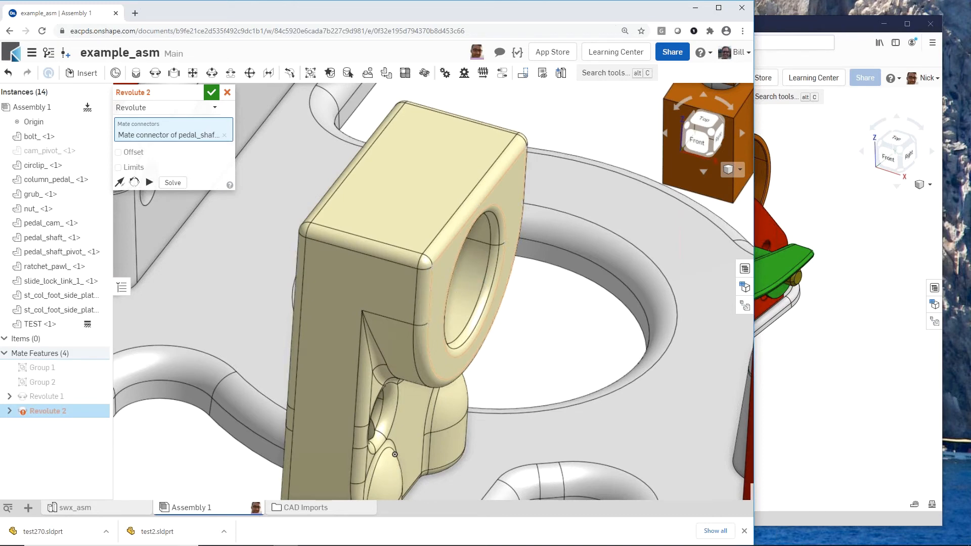
left_click(475, 278)
scroll(475, 284, "down", 3)
scroll(475, 318, "down", 3)
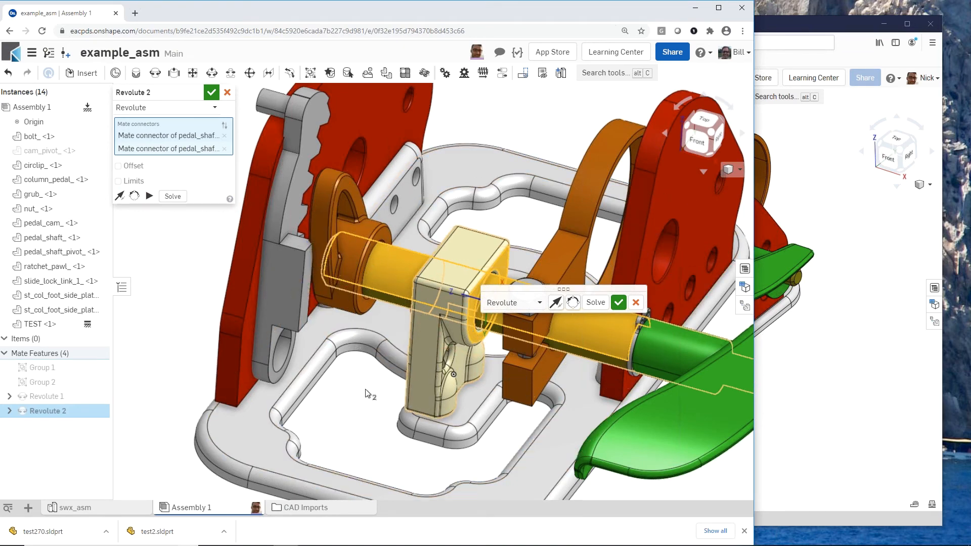
mouse_move(365, 389)
right_mouse_down()
mouse_move(379, 382)
mouse_move(373, 389)
right_mouse_up()
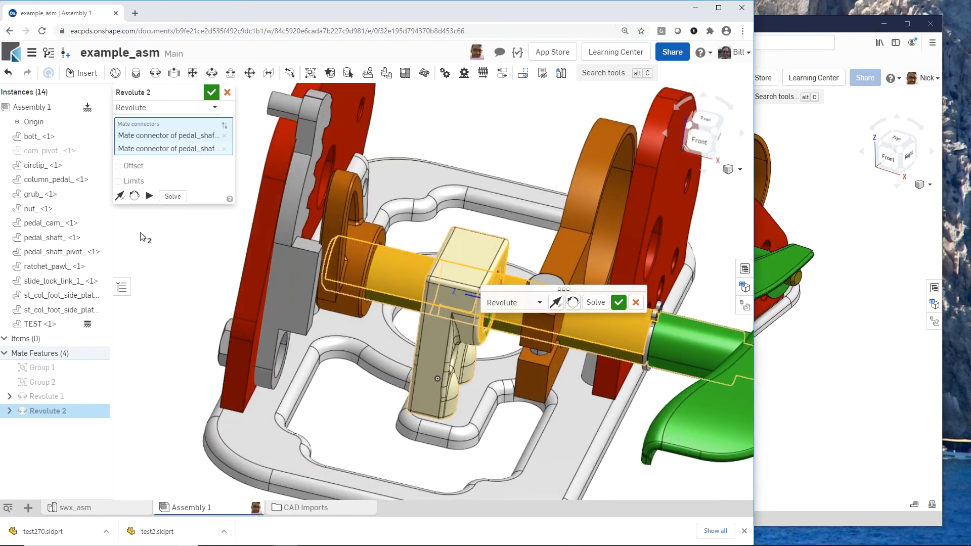
Offset the pedal shaft's Revolute mate by 0.24 in along Z and accept the mate
left_click(118, 166)
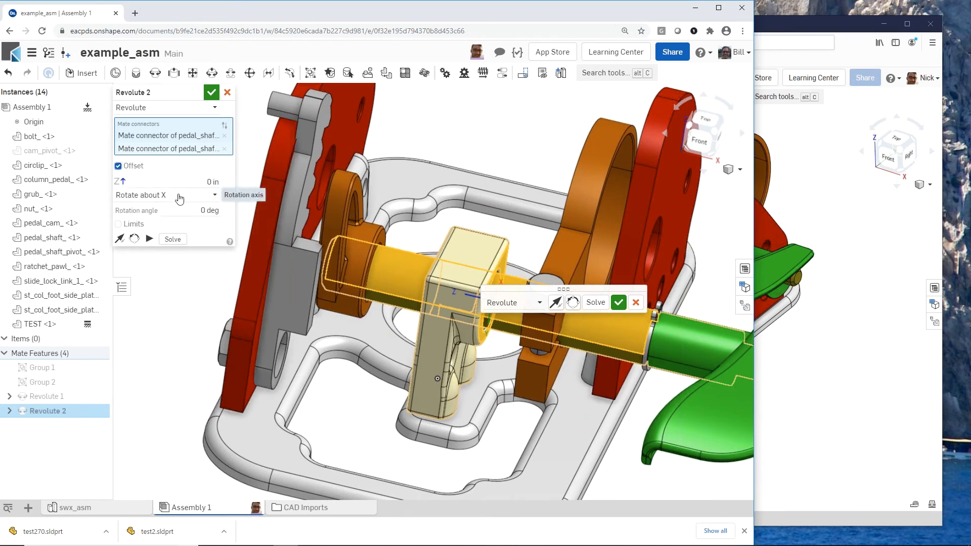
left_click(210, 183)
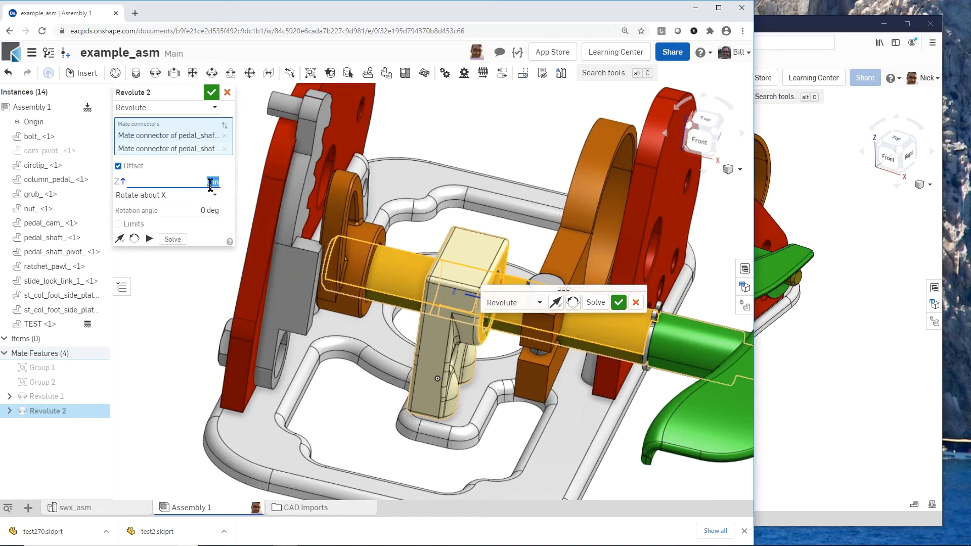
type("2")
key("Return")
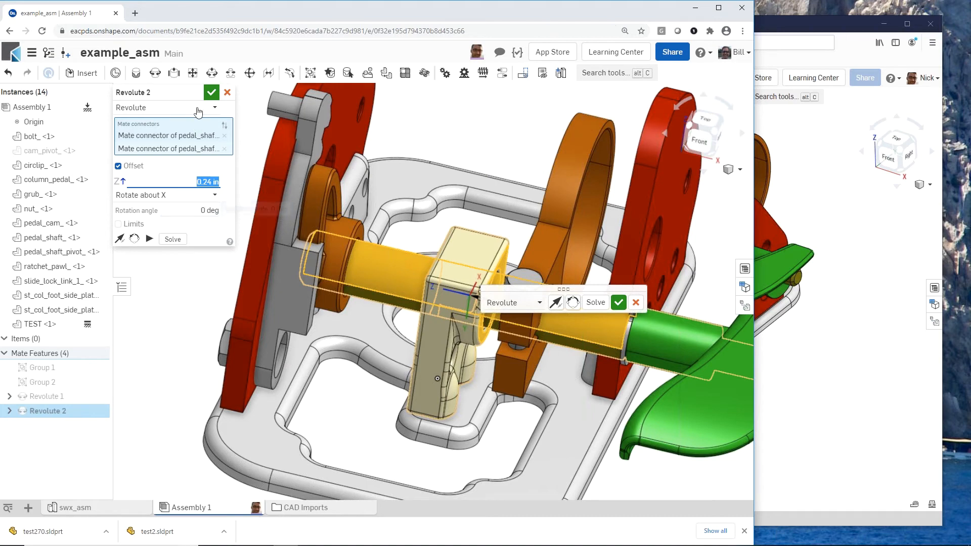
left_click(211, 93)
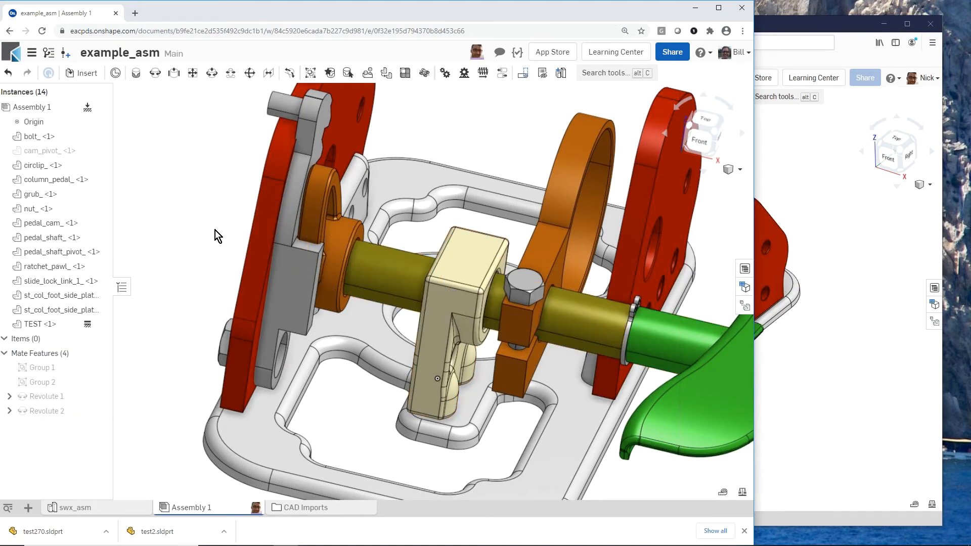
Swing the green pedal about the shaft axis to test the new revolute joint
mouse_move(219, 230)
right_mouse_down()
mouse_move(208, 224)
mouse_move(216, 223)
right_mouse_up()
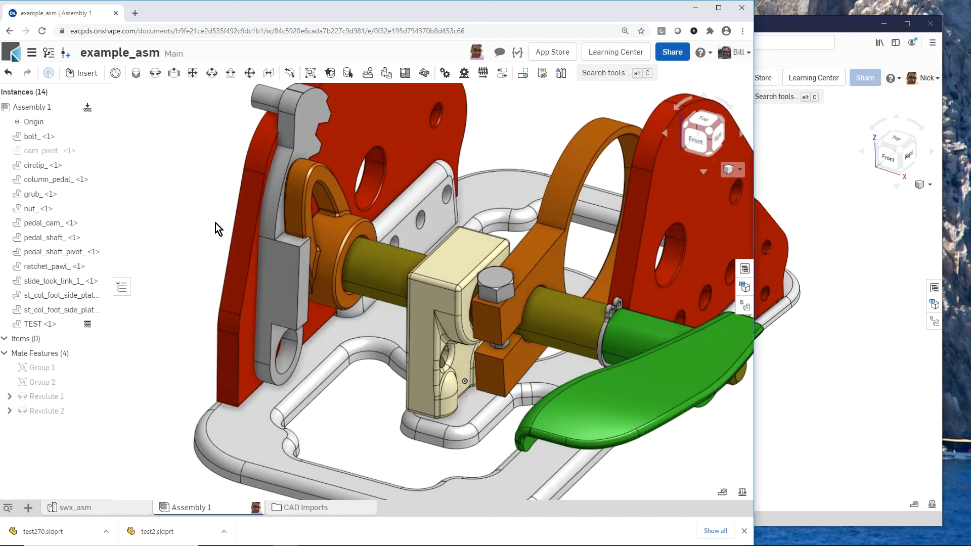
left_click_drag(621, 412, 643, 379)
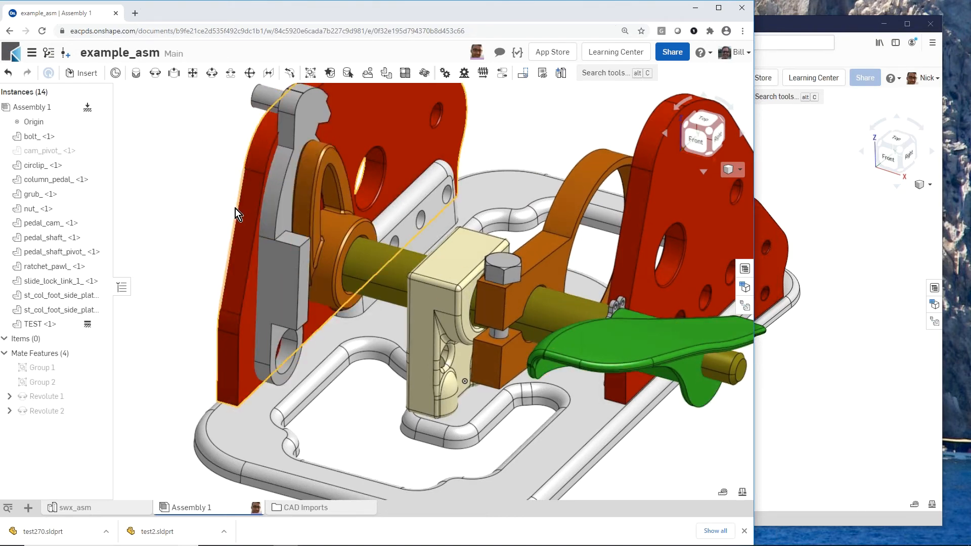
Add a Tangent mate between the pedal cam's curved outer face and the facing flat side of the ratchet pawl
right_click_drag(235, 208, 226, 225)
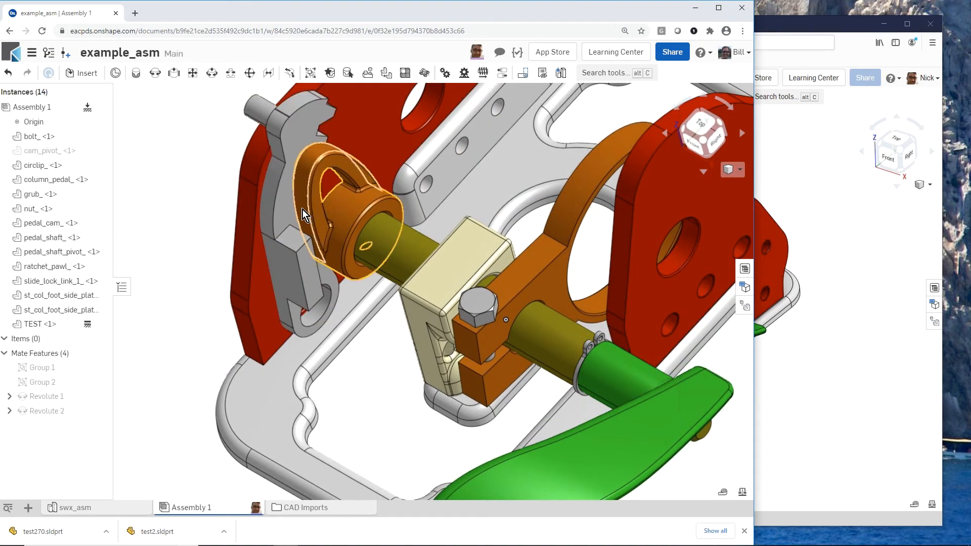
left_click(290, 73)
scroll(299, 226, "up", 5)
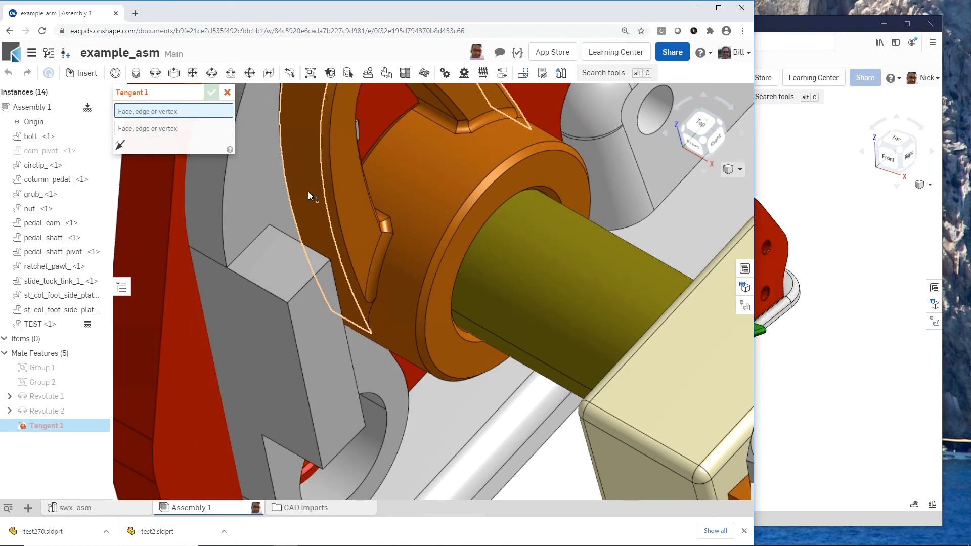
left_click(308, 191)
right_click_drag(275, 293, 323, 273)
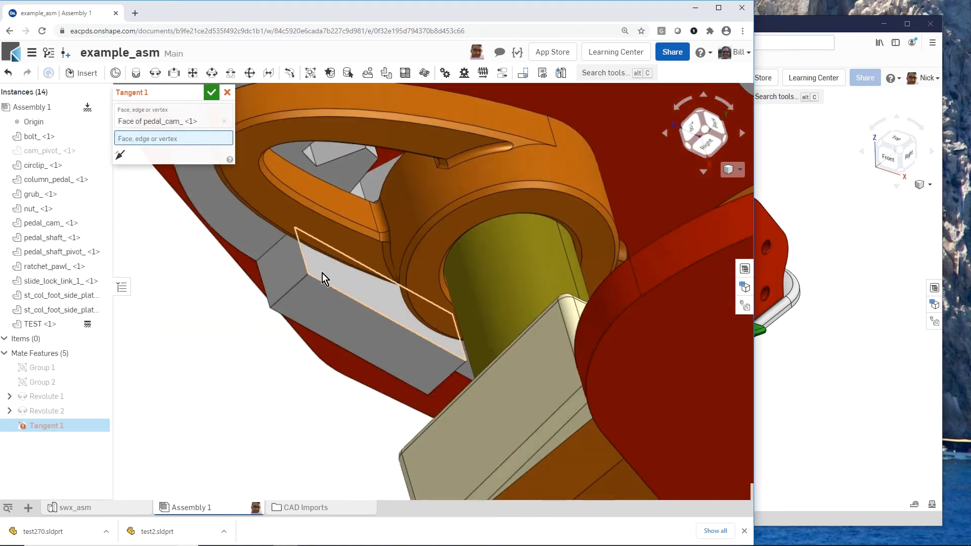
left_click(325, 270)
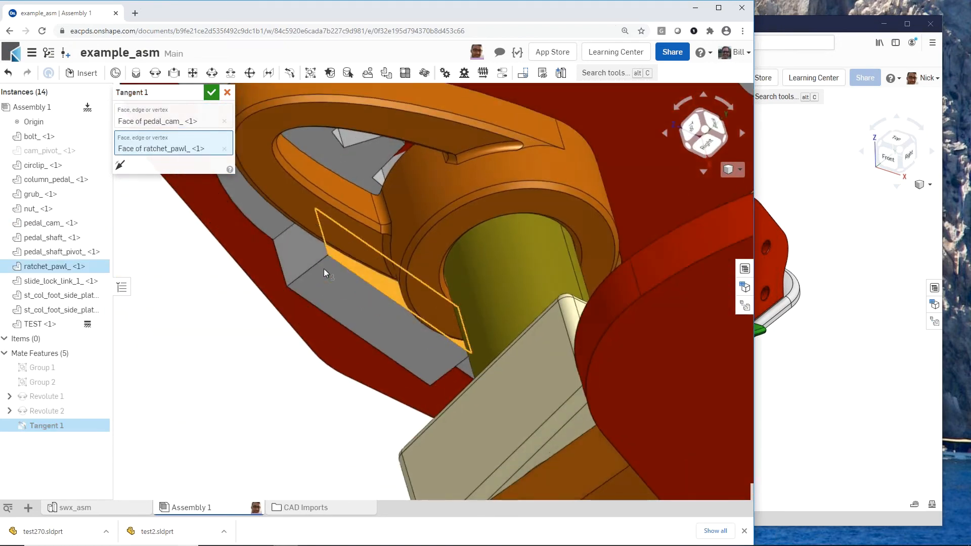
left_click(211, 91)
Move the green pedal to test how the cam drives the ratchet pawl, examining the mechanism from several angles
scroll(268, 405, "down", 3)
right_click_drag(265, 402, 294, 377)
scroll(295, 375, "down", 5)
right_click_drag(307, 290, 339, 392)
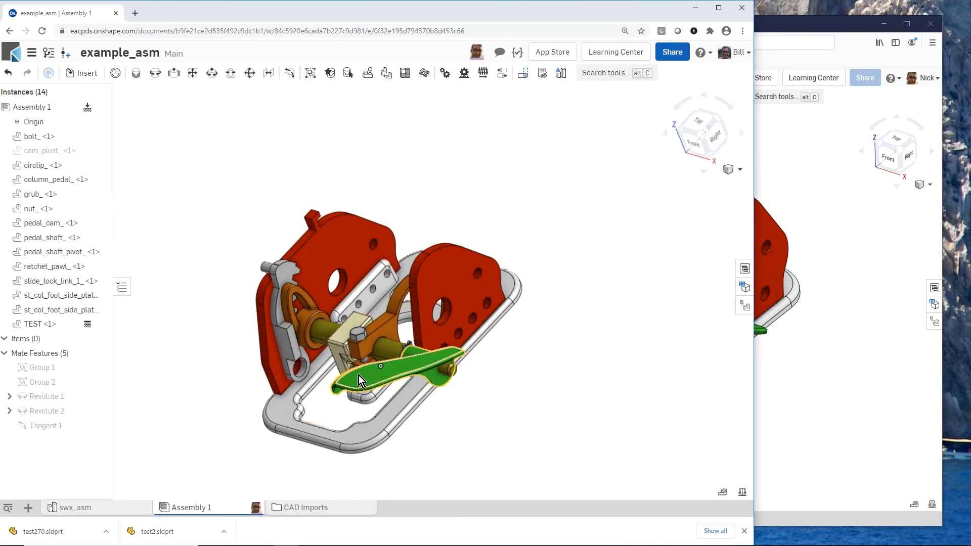
mouse_move(359, 376)
left_mouse_down()
mouse_move(350, 397)
mouse_move(361, 363)
mouse_move(357, 379)
left_mouse_up()
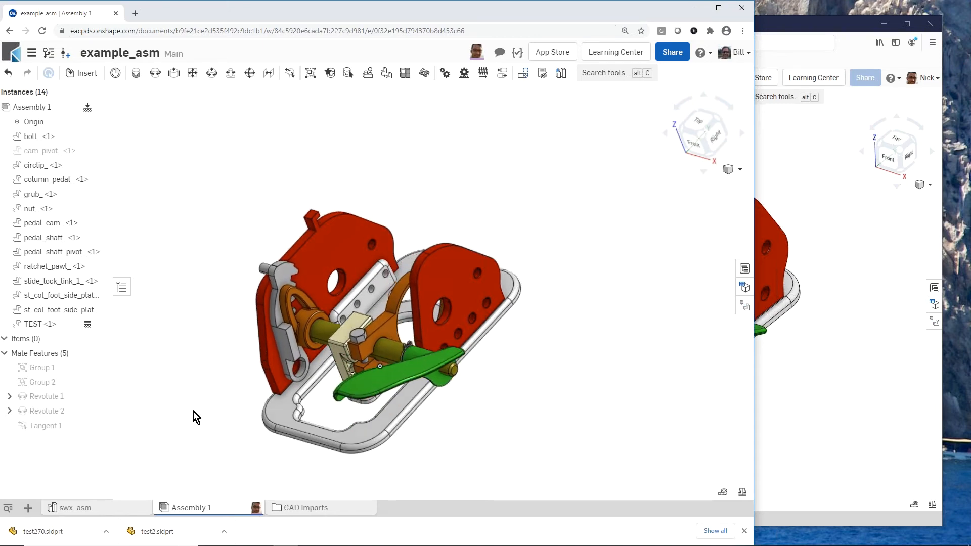
key("shift+1")
right_click_drag(223, 404, 197, 406)
scroll(244, 445, "up", 2)
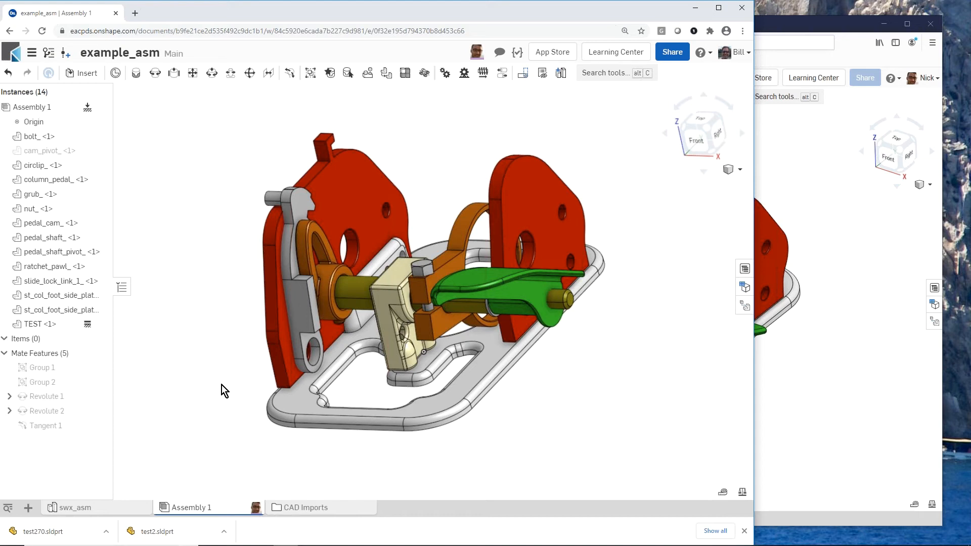
mouse_move(553, 394)
right_mouse_down()
mouse_move(542, 409)
mouse_move(550, 401)
right_mouse_up()
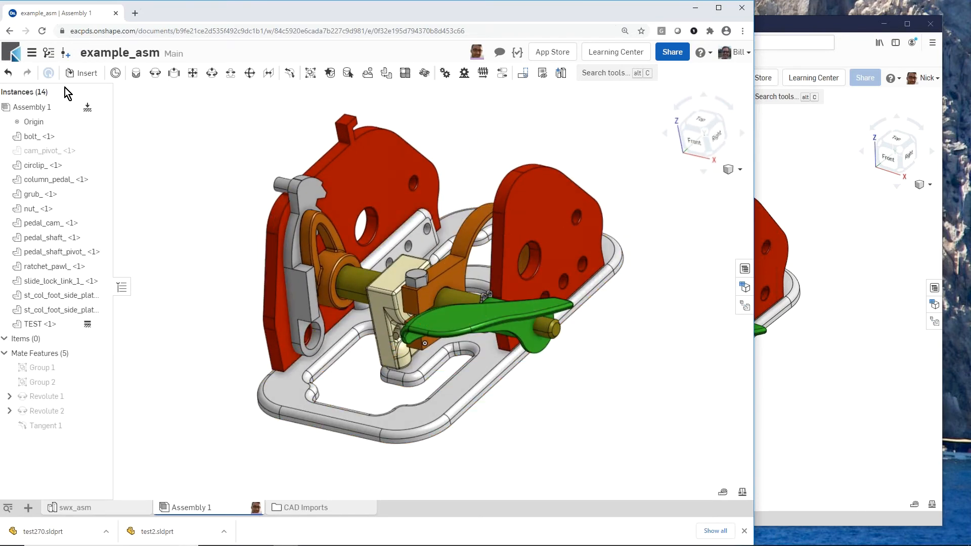
Review the recorded changes of the Main workspace in the versions and history list
left_click(49, 54)
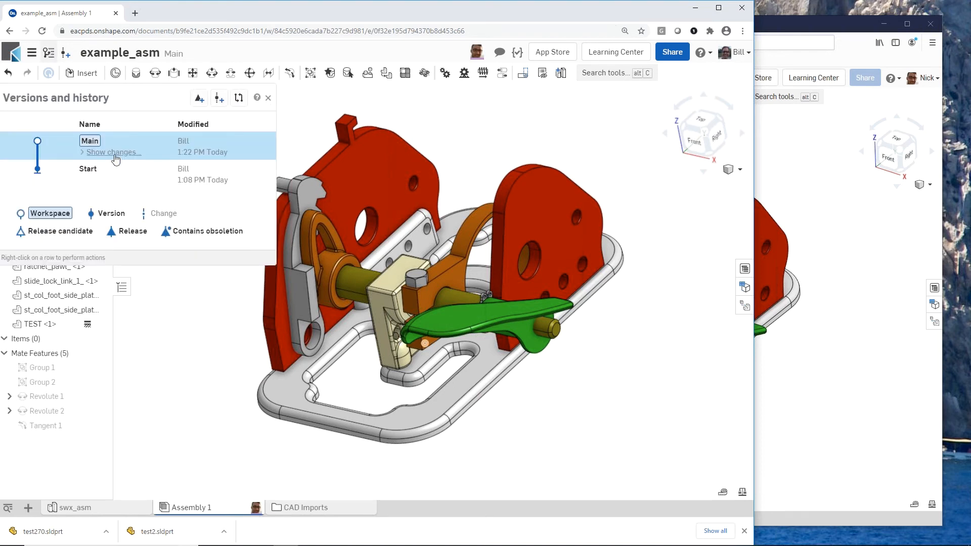
left_click(115, 154)
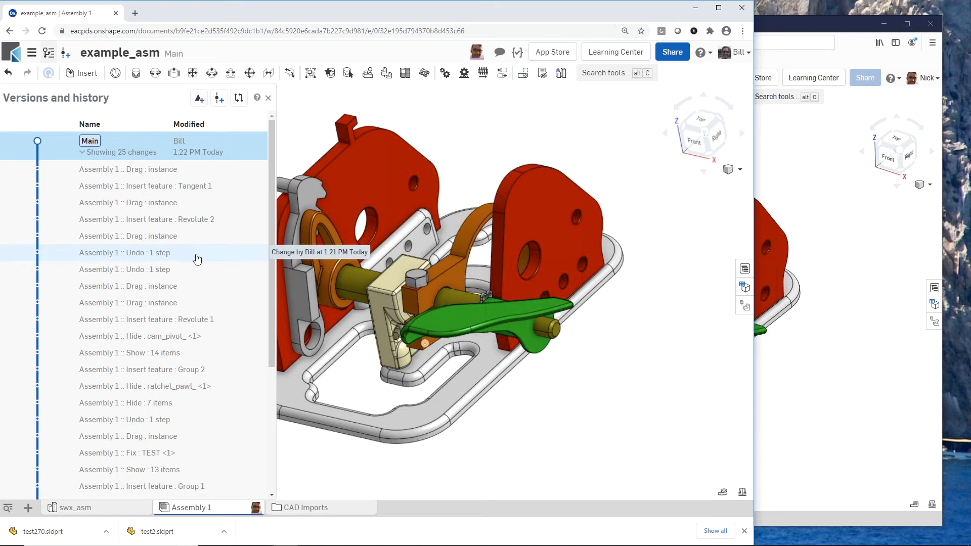
left_click(145, 153)
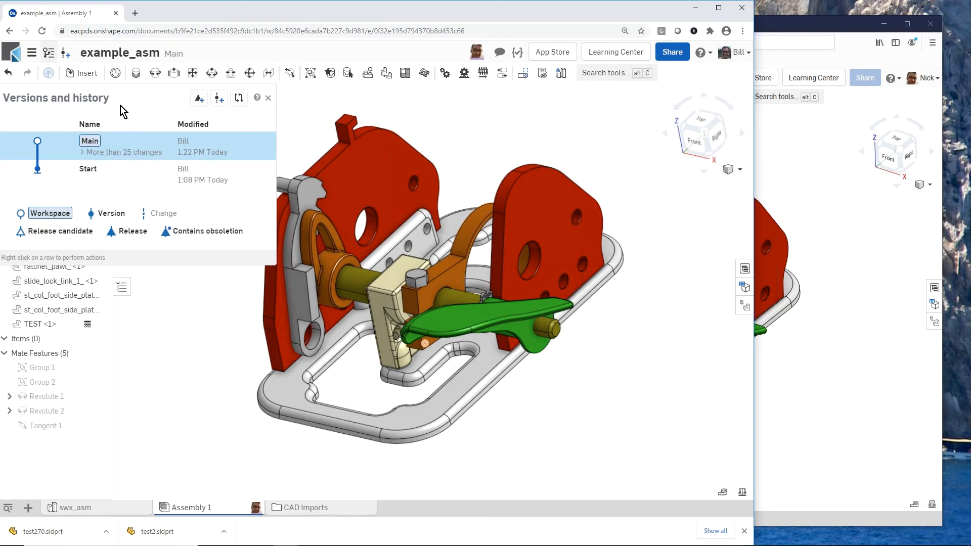
Create a version named V1-mechanism from Main, close the version history and dismiss the rendering notice
left_click(68, 47)
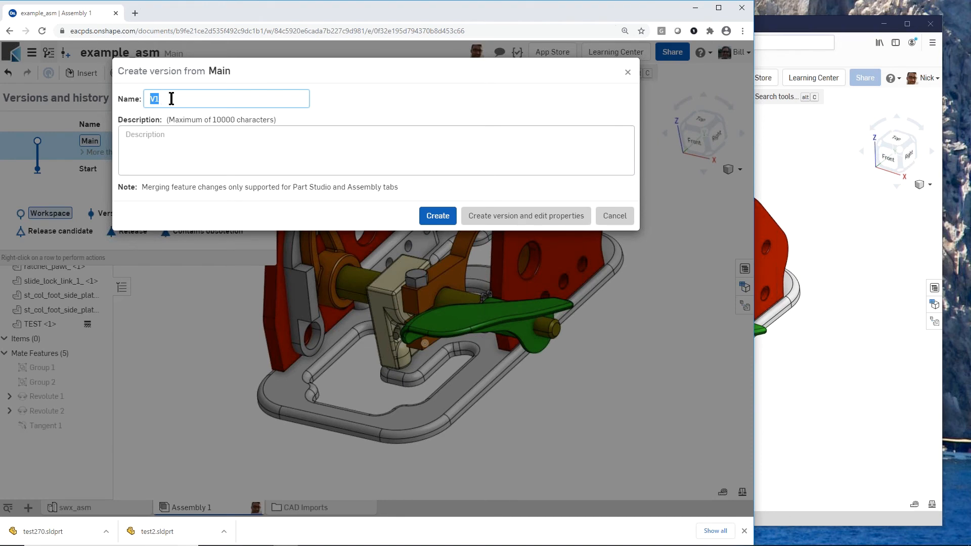
type("V1-mechanism")
left_click(425, 216)
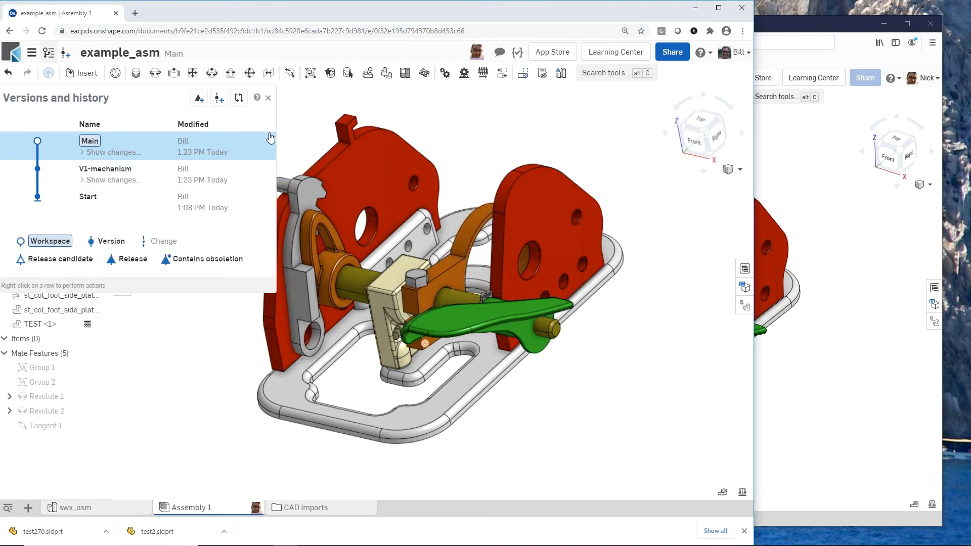
left_click(269, 98)
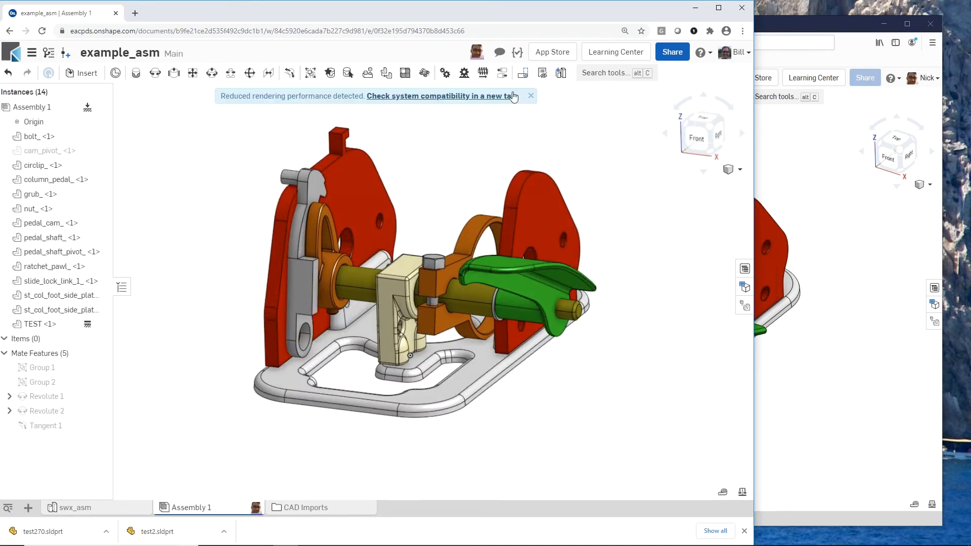
left_click(531, 96)
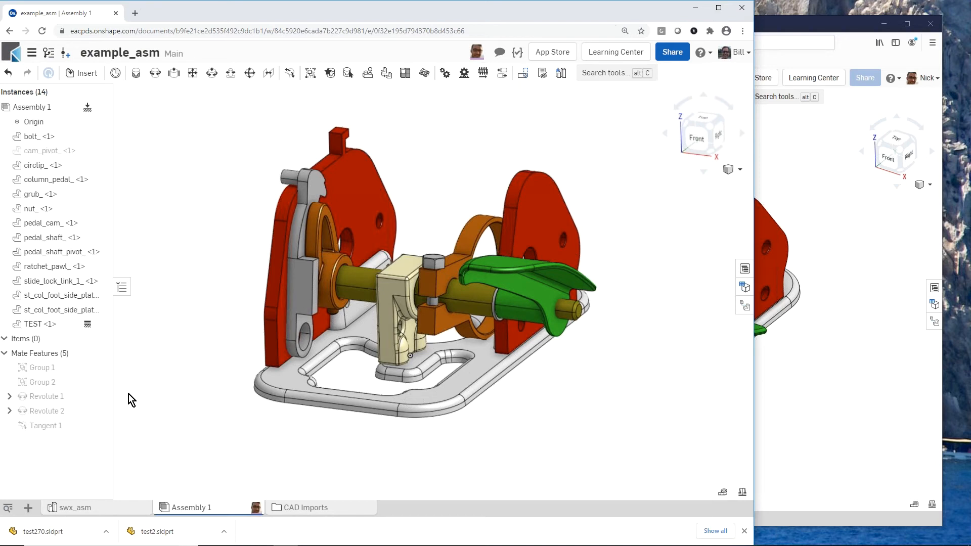
Start a release candidate for Assembly 1 and generate part numbers for all its items
right_click(211, 507)
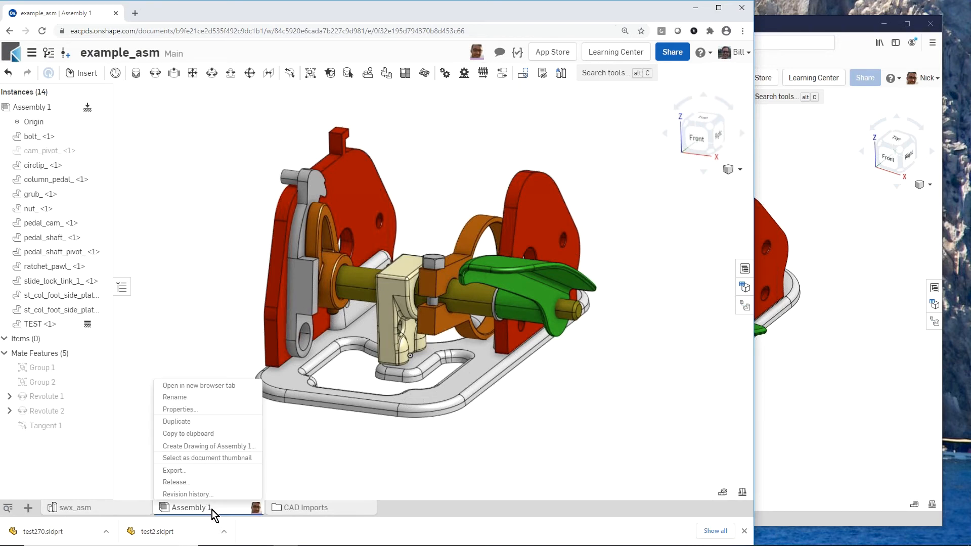
left_click(204, 483)
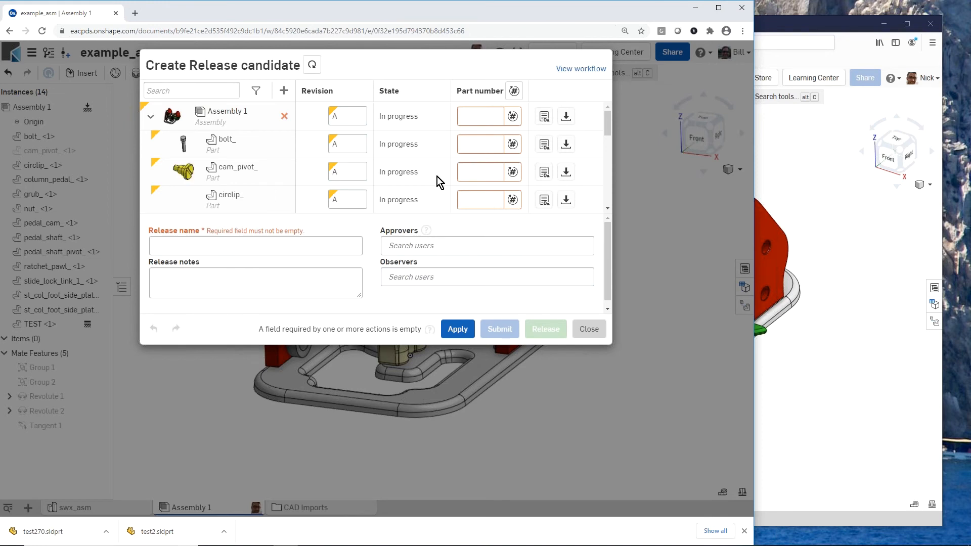
scroll(408, 172, "down", 6)
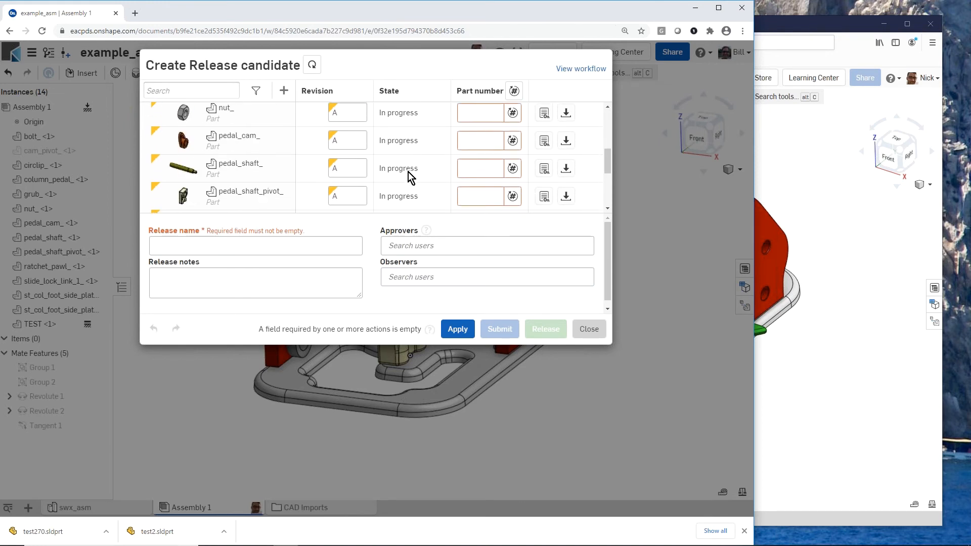
scroll(406, 180, "up", 6)
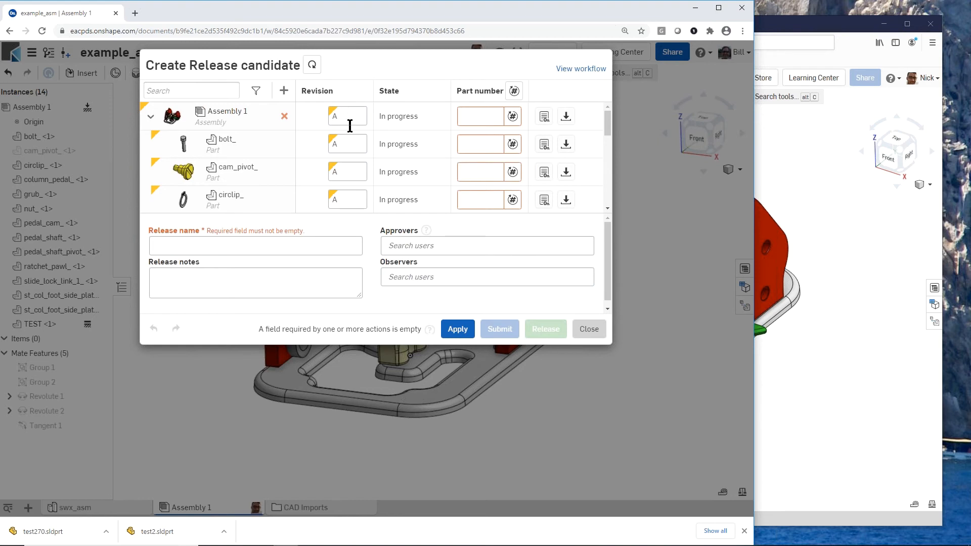
left_click(514, 91)
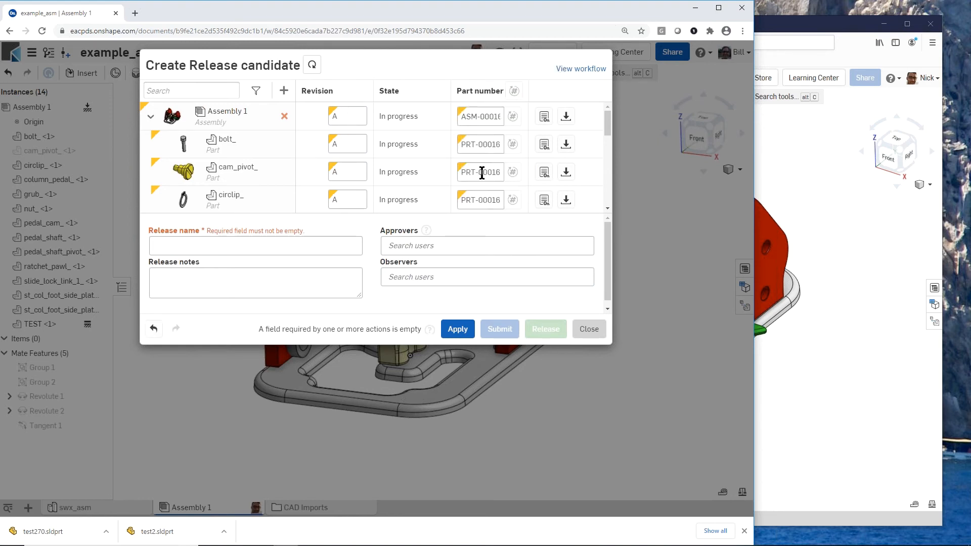
scroll(480, 177, "down", 5)
Exclude all parts from bolt_ through TEST from the BOM in their release properties, apply the change and return to the candidate overview
left_click(545, 145)
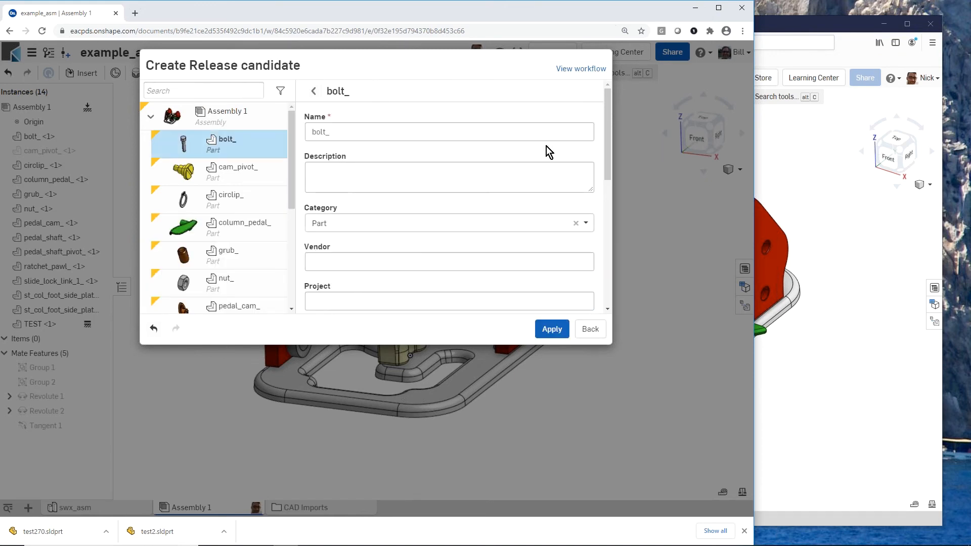
scroll(250, 167, "down", 4)
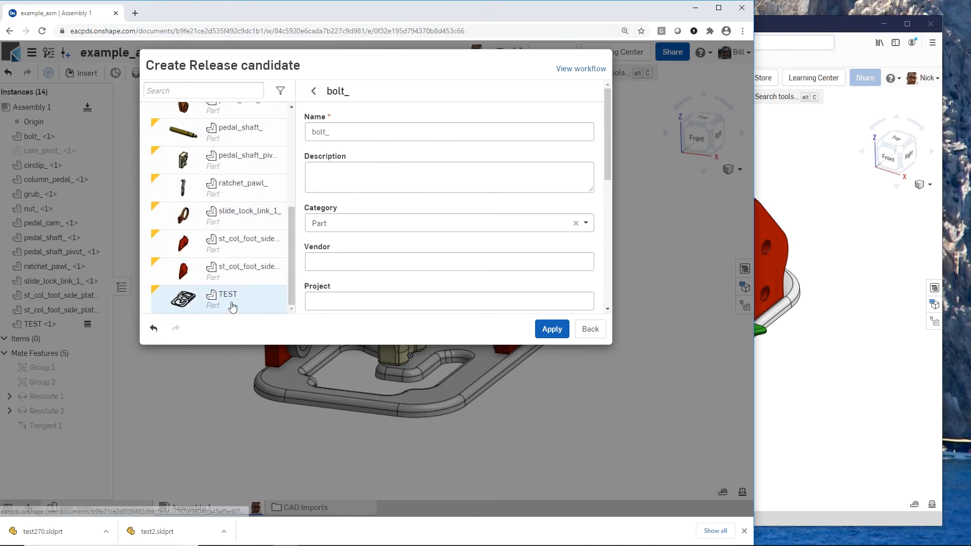
left_click(232, 307, "shift")
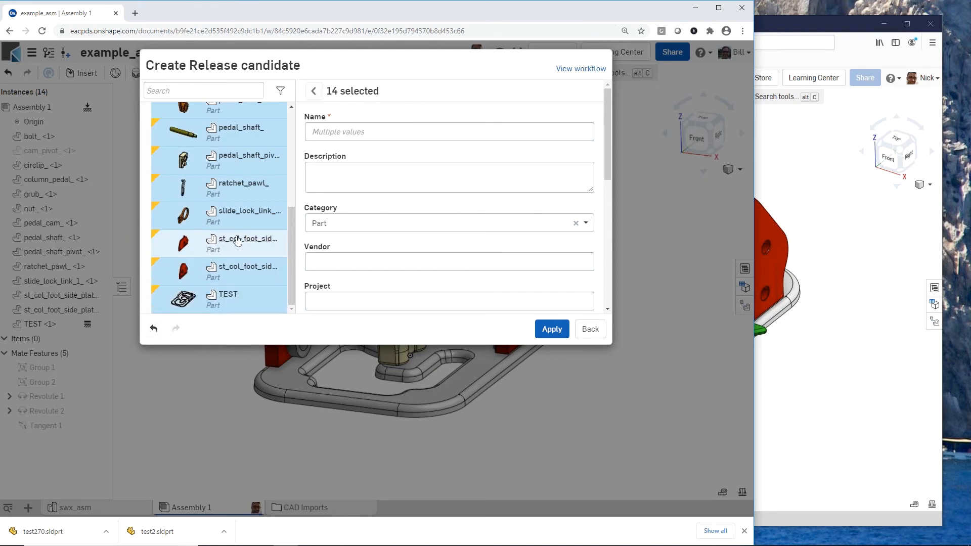
scroll(401, 260, "down", 6)
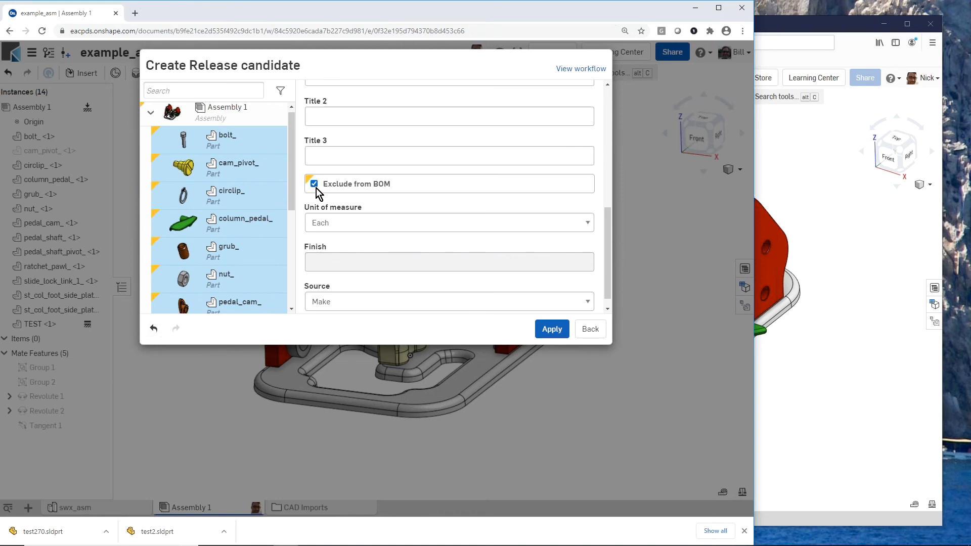
left_click(552, 329)
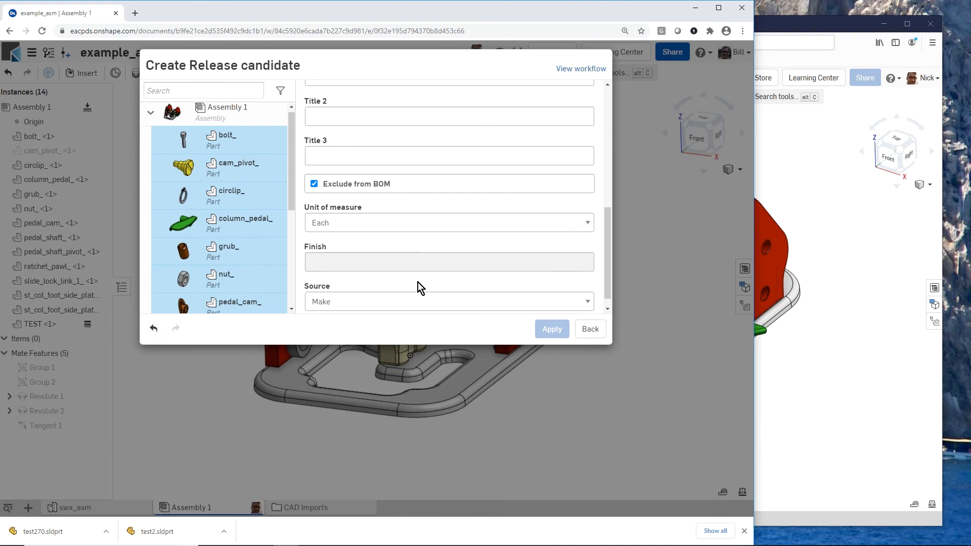
left_click(589, 332)
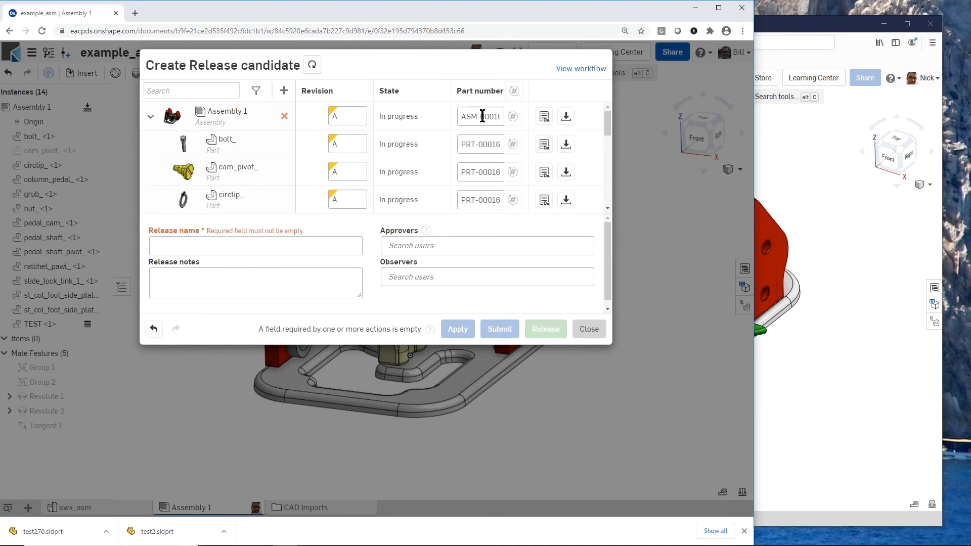
Name the release ECO-000164 and release Assembly 1 with all its parts
left_click_drag(482, 116, 506, 113)
left_click(199, 241)
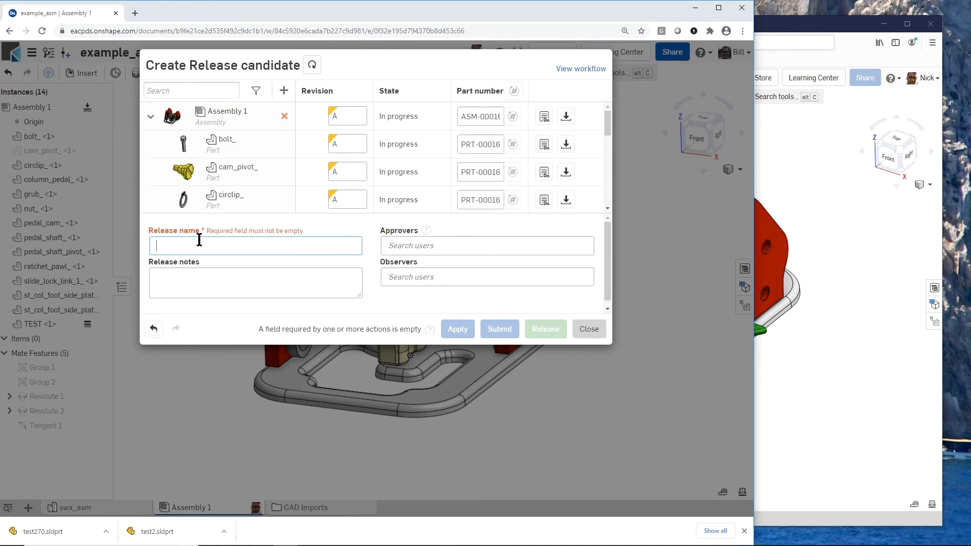
type("EC")
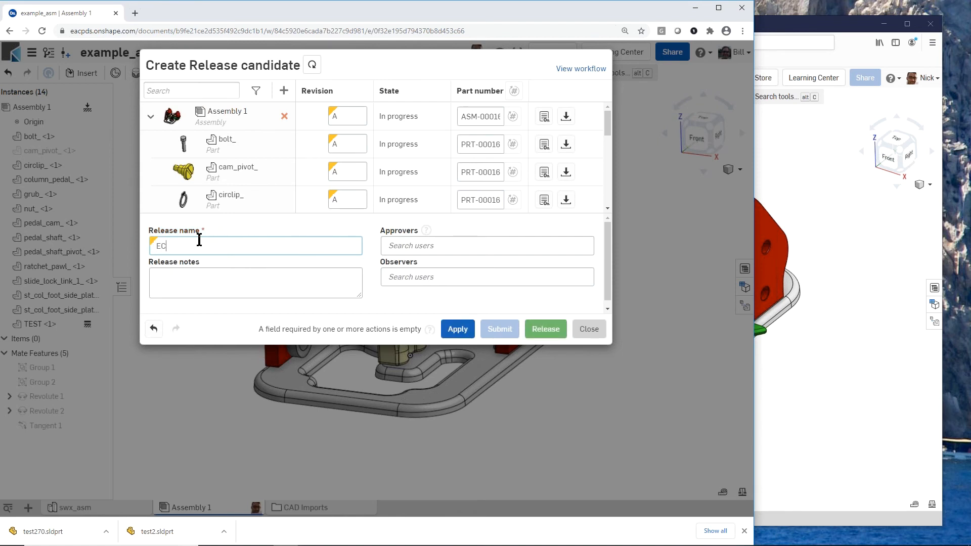
type("O-000164")
left_click(547, 330)
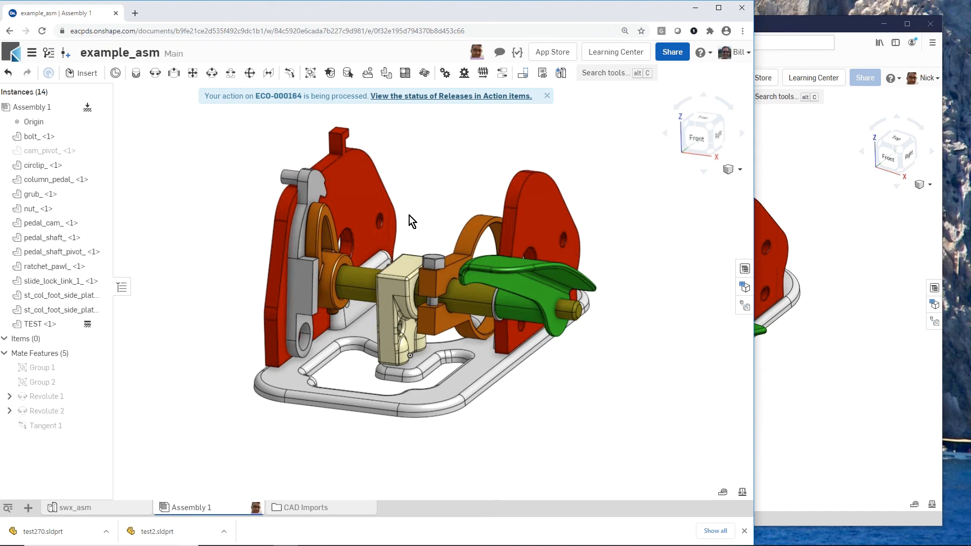
Dismiss the release processing notice, check the assembly's flattened bill of materials and close it
left_click(547, 97)
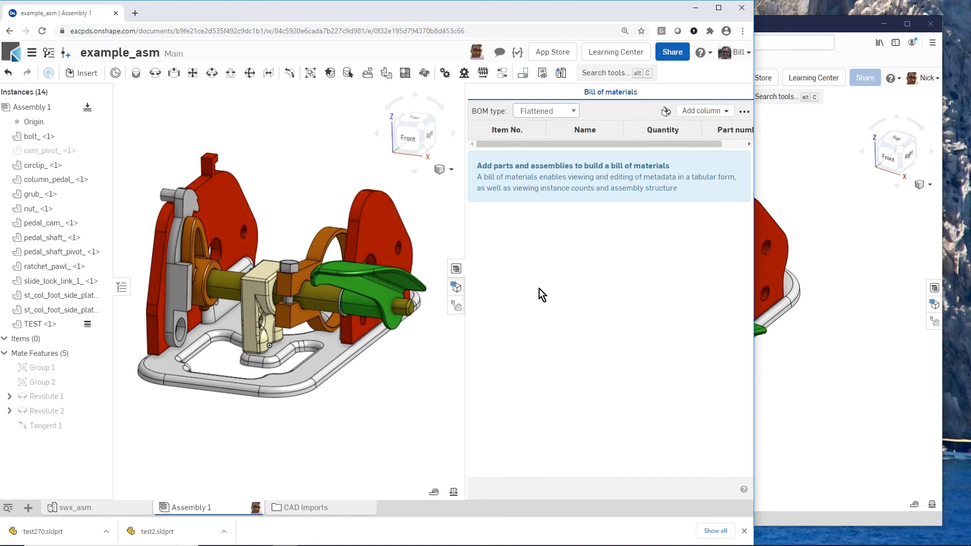
left_click(456, 270)
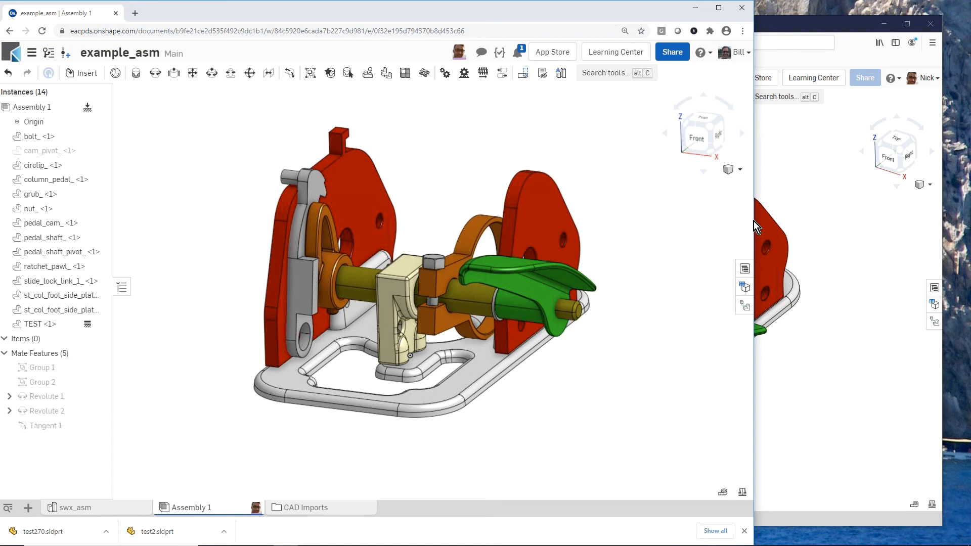
Widen the browser window to cover the second one and switch to the PowerPoint slide show on Cassini data migration
left_click_drag(754, 221, 950, 257)
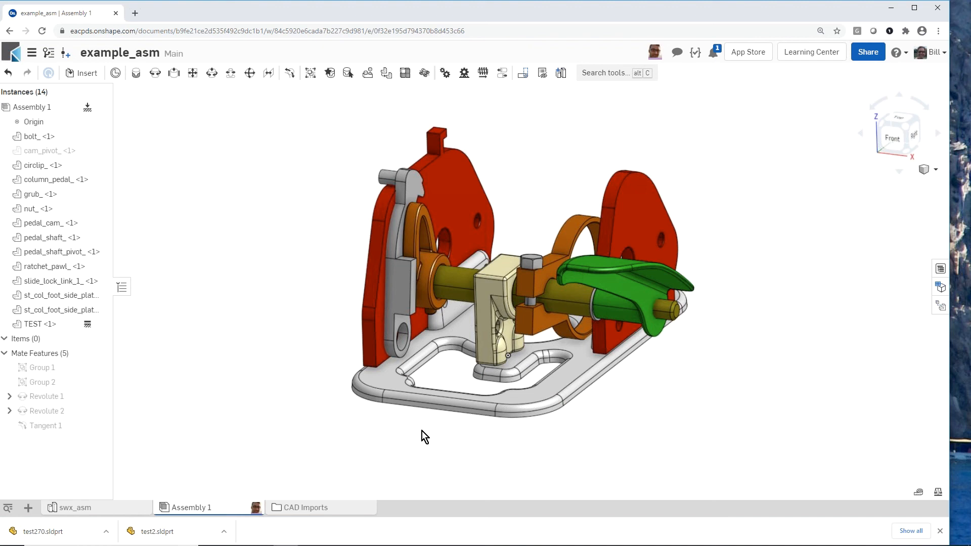
mouse_move(415, 541)
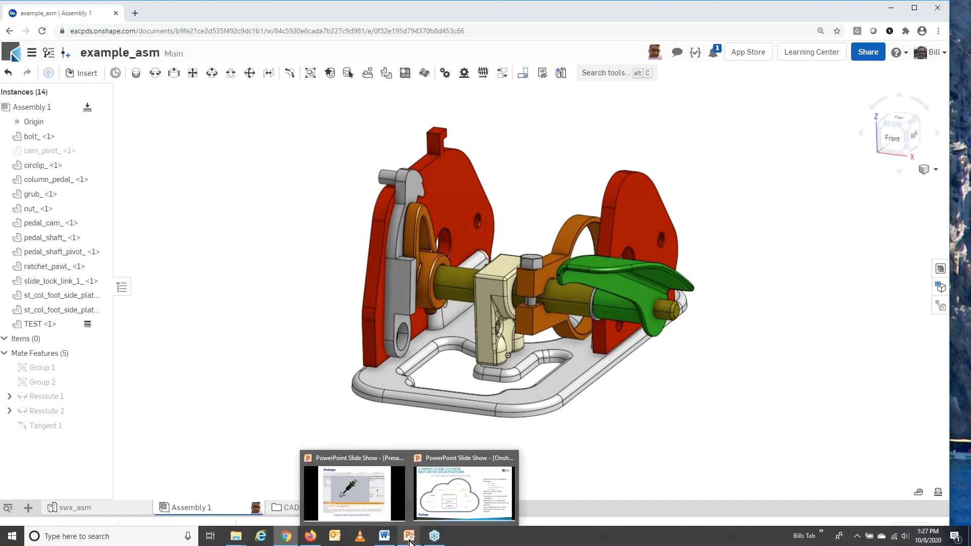
left_click(360, 513)
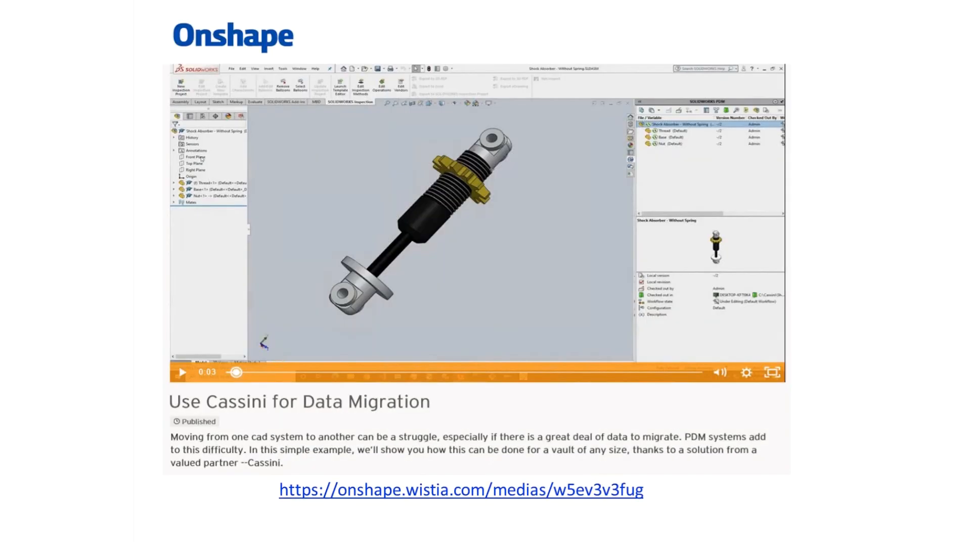